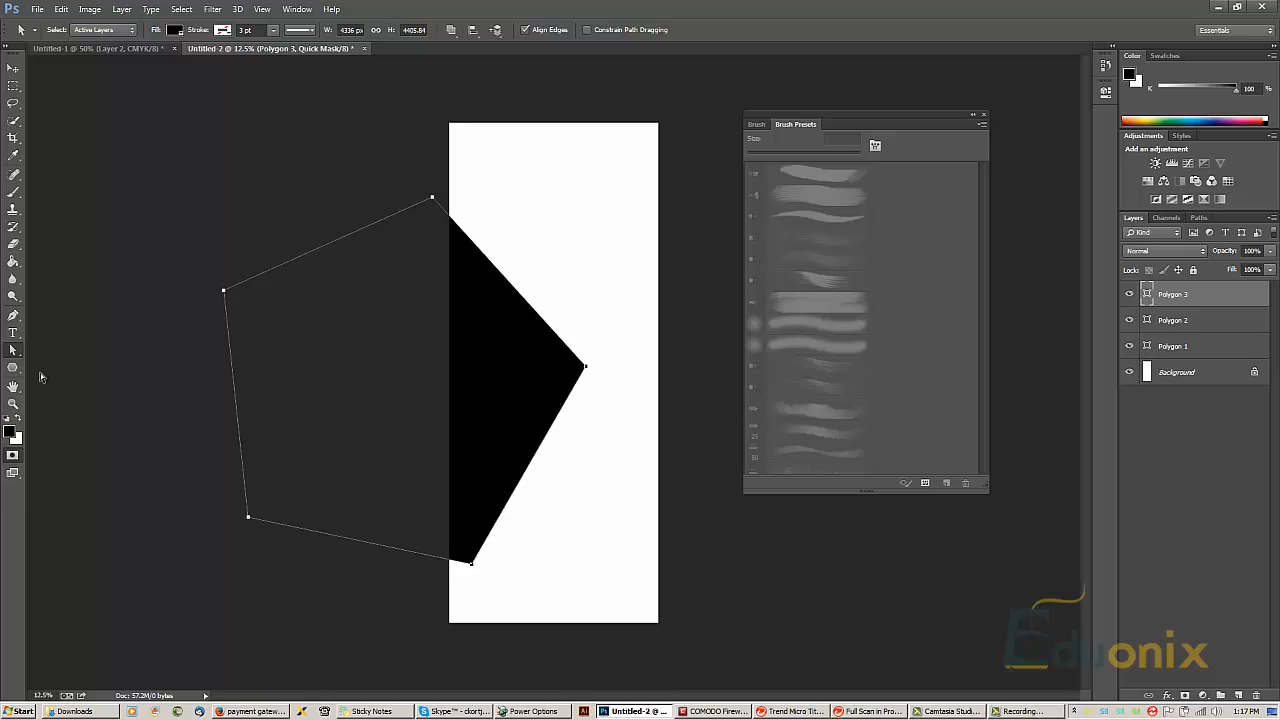
- Draw a five-sided polygon near the top of the canvas in Quick Mask mode and convert the mask to a selection
{"action": "left_click", "coordinate": [12, 368]}
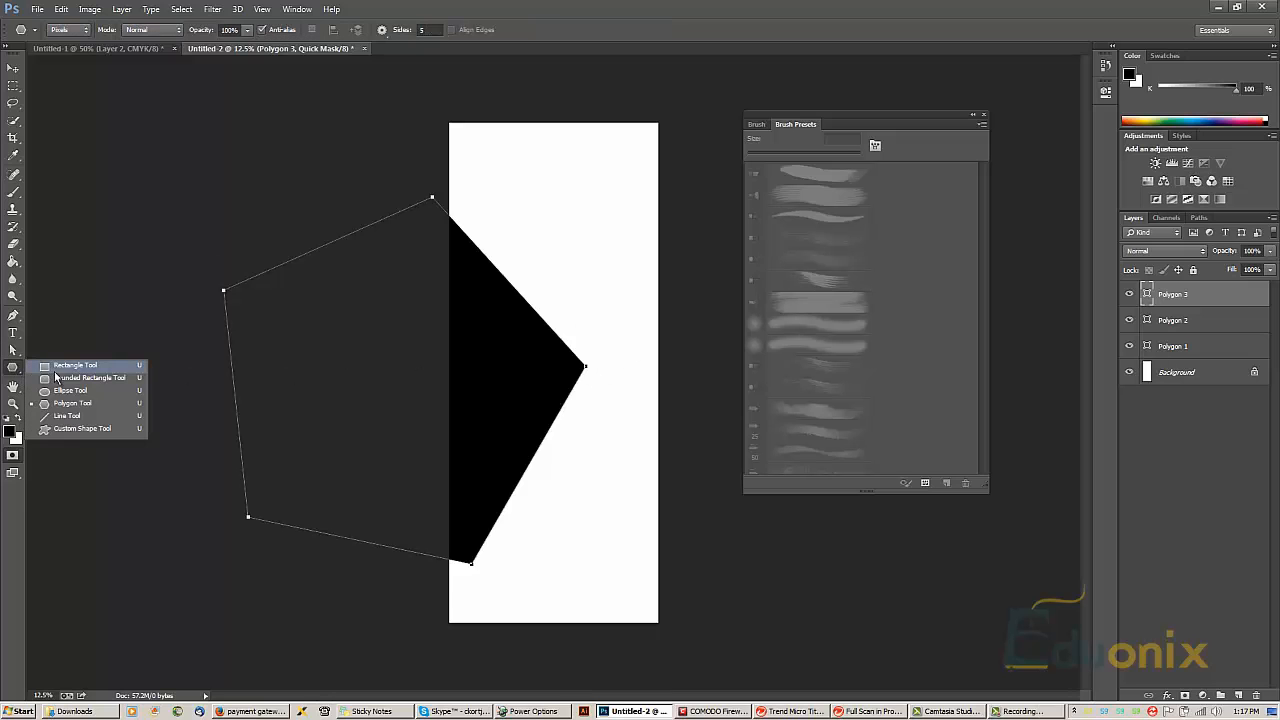
{"action": "left_click", "coordinate": [88, 406]}
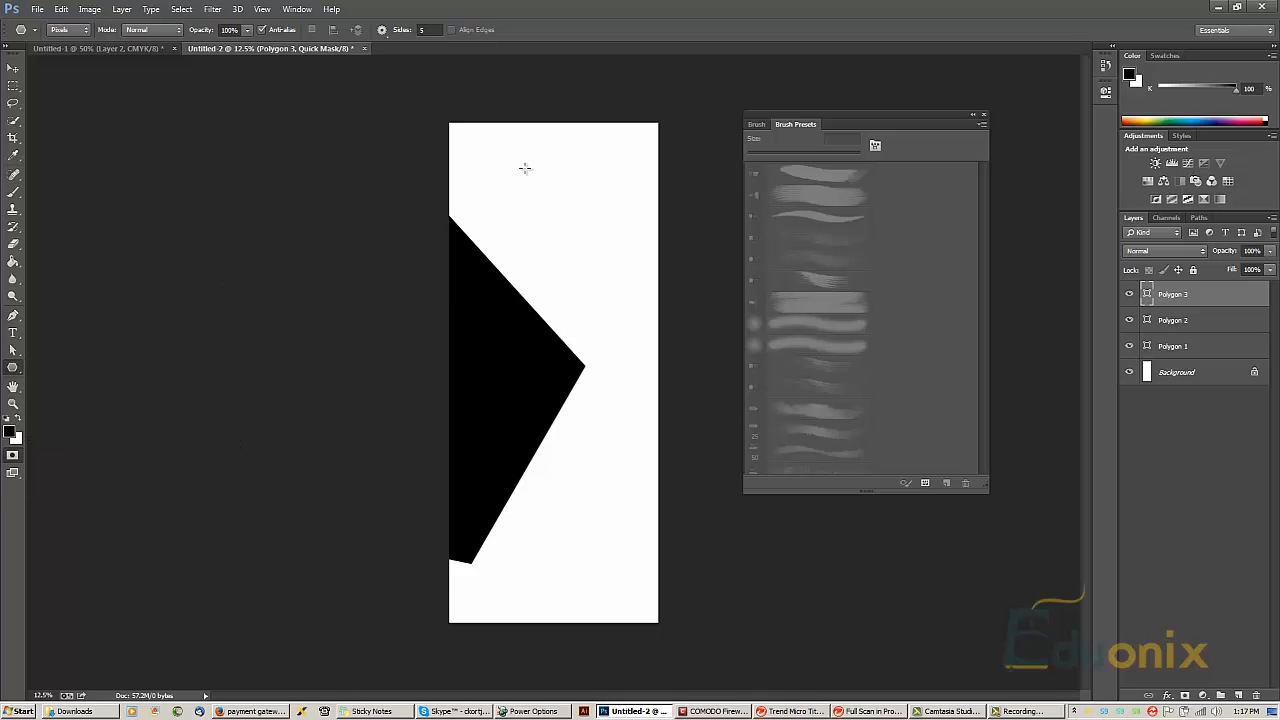
{"action": "left_click_drag", "start_coordinate": [570, 164], "coordinate": [694, 218]}
{"action": "left_click_drag", "start_coordinate": [601, 185], "coordinate": [619, 213]}
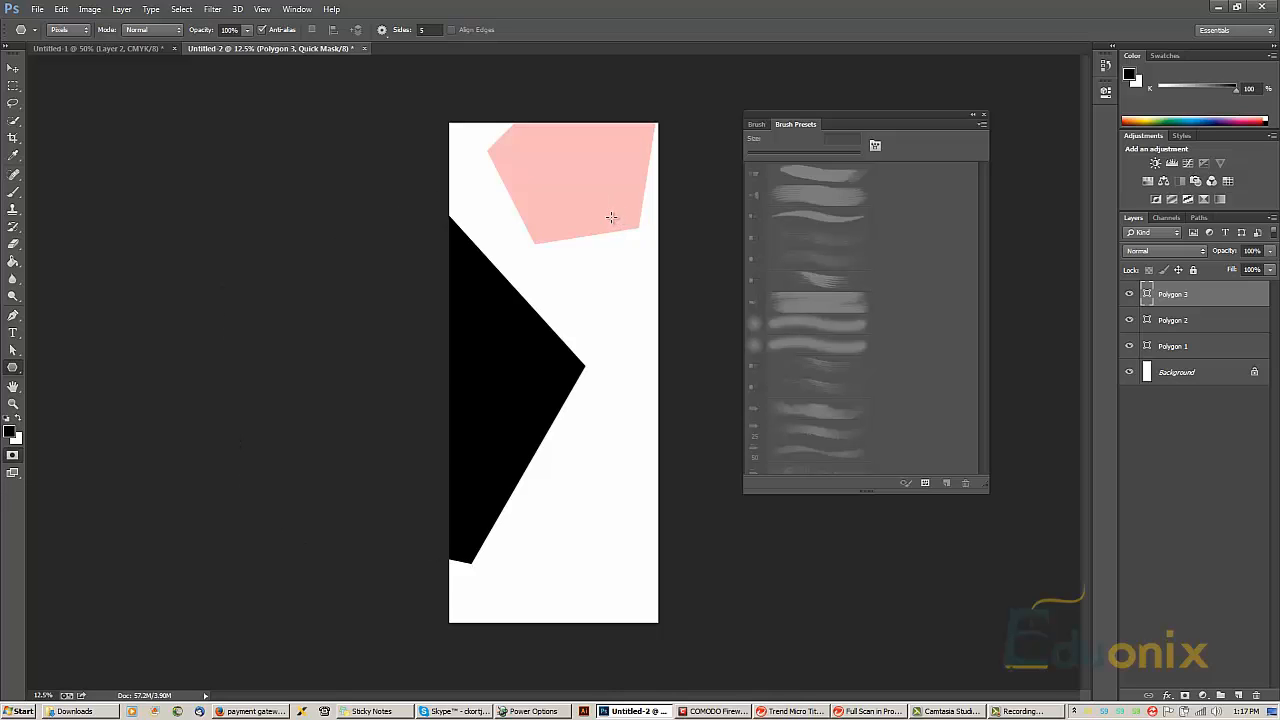
{"action": "key", "text": "q"}
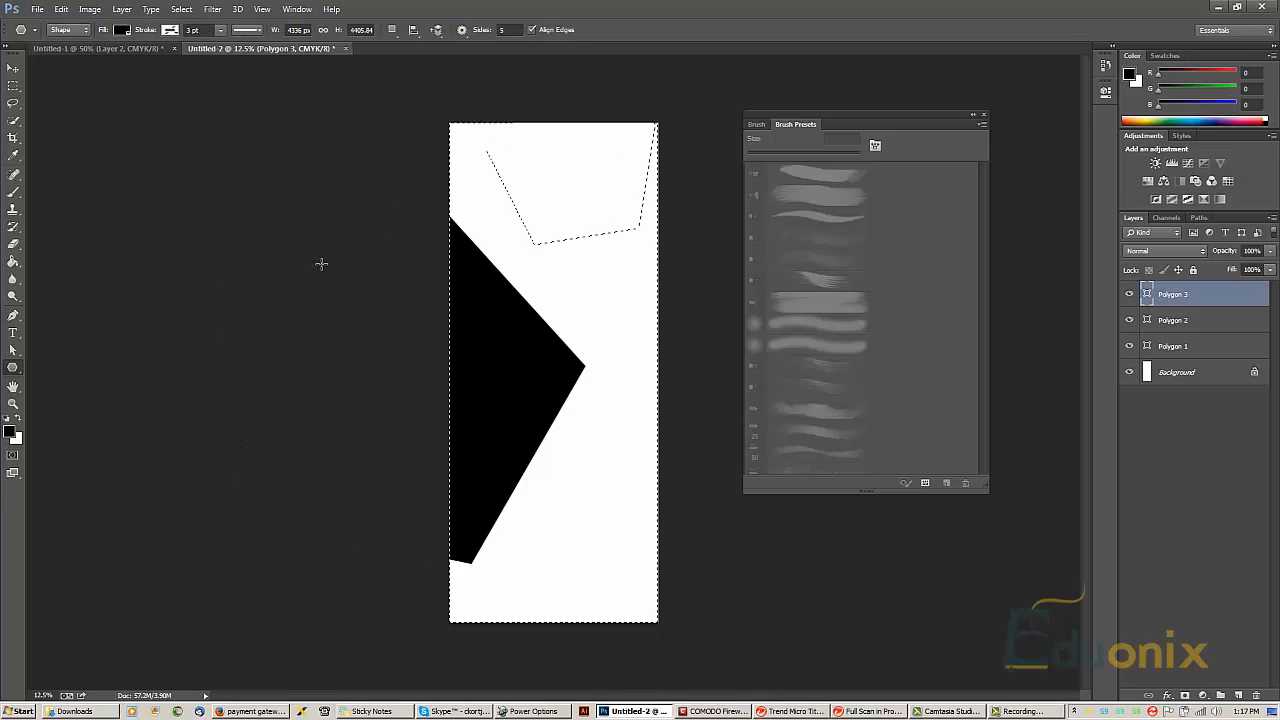
- Fill the selected white area outside the masked pentagon with dark red #9a1515 on the Polygon 3 layer and deselect
{"action": "left_click", "coordinate": [13, 262]}
{"action": "left_click", "coordinate": [10, 432]}
{"action": "left_click", "coordinate": [614, 259]}
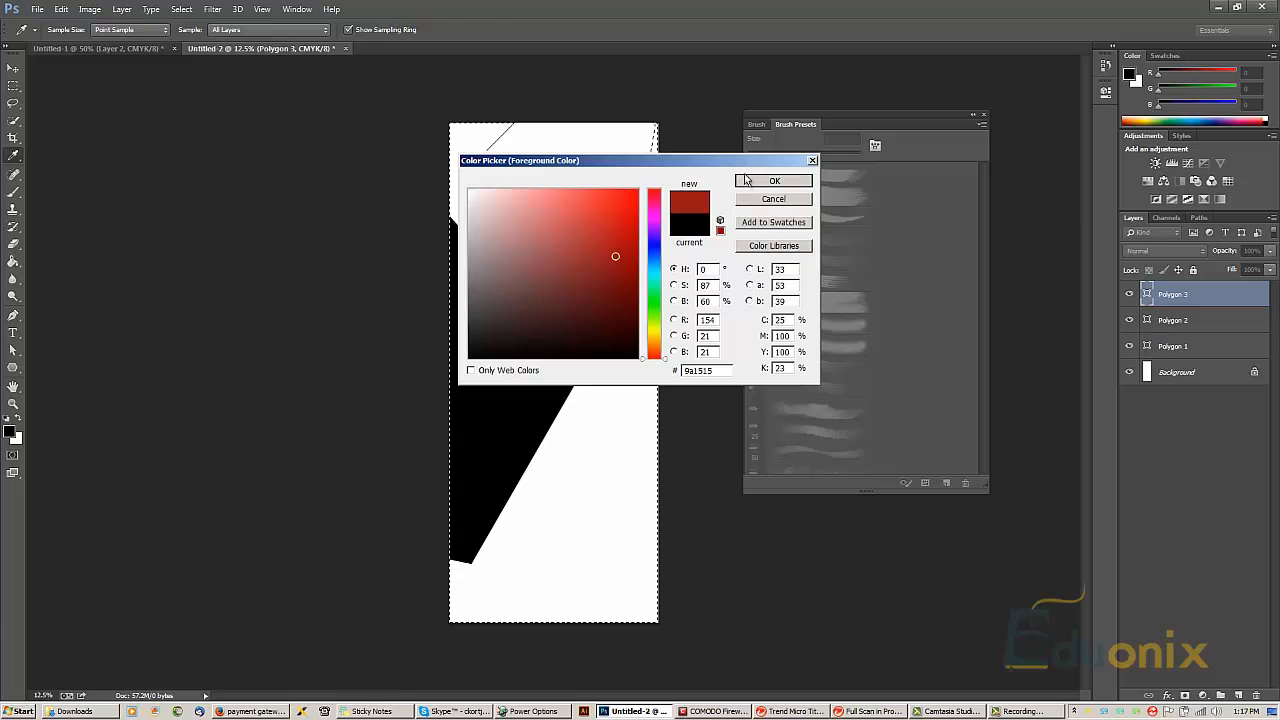
{"action": "left_click", "coordinate": [773, 180]}
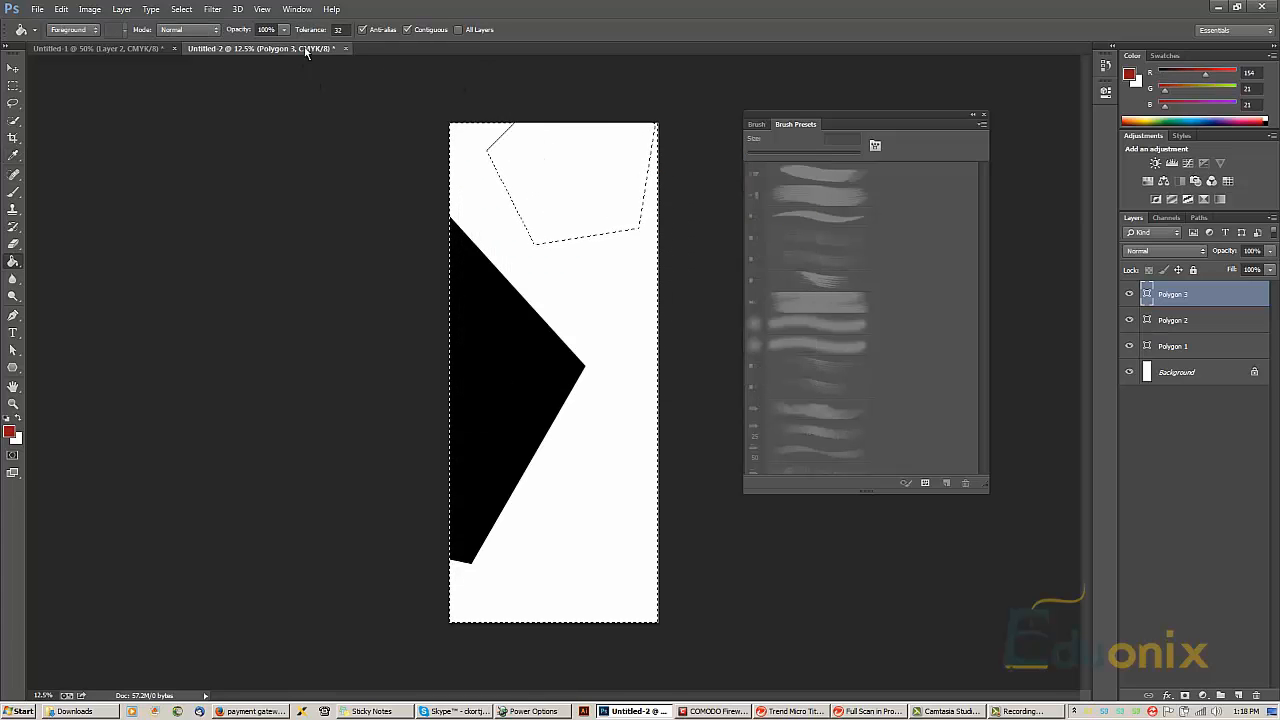
{"action": "left_click", "coordinate": [582, 171]}
{"action": "left_click", "coordinate": [612, 269]}
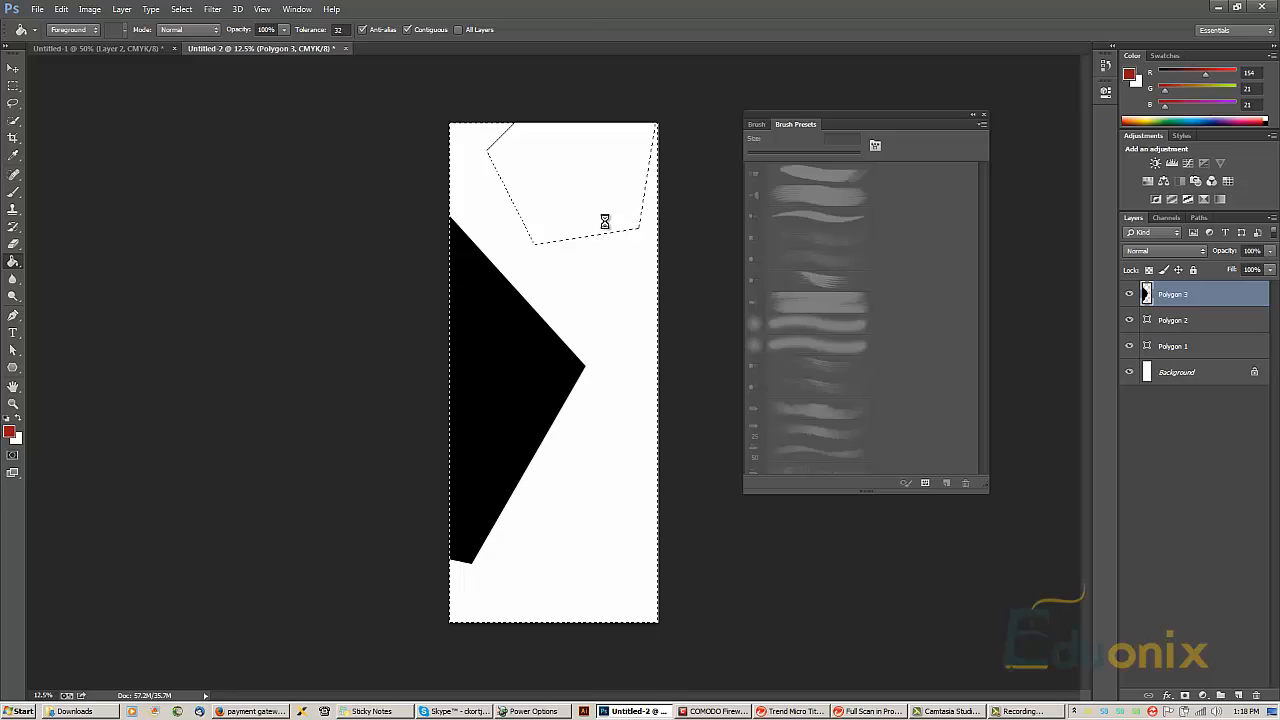
{"action": "left_click", "coordinate": [608, 221]}
{"action": "key", "text": "ctrl+d"}
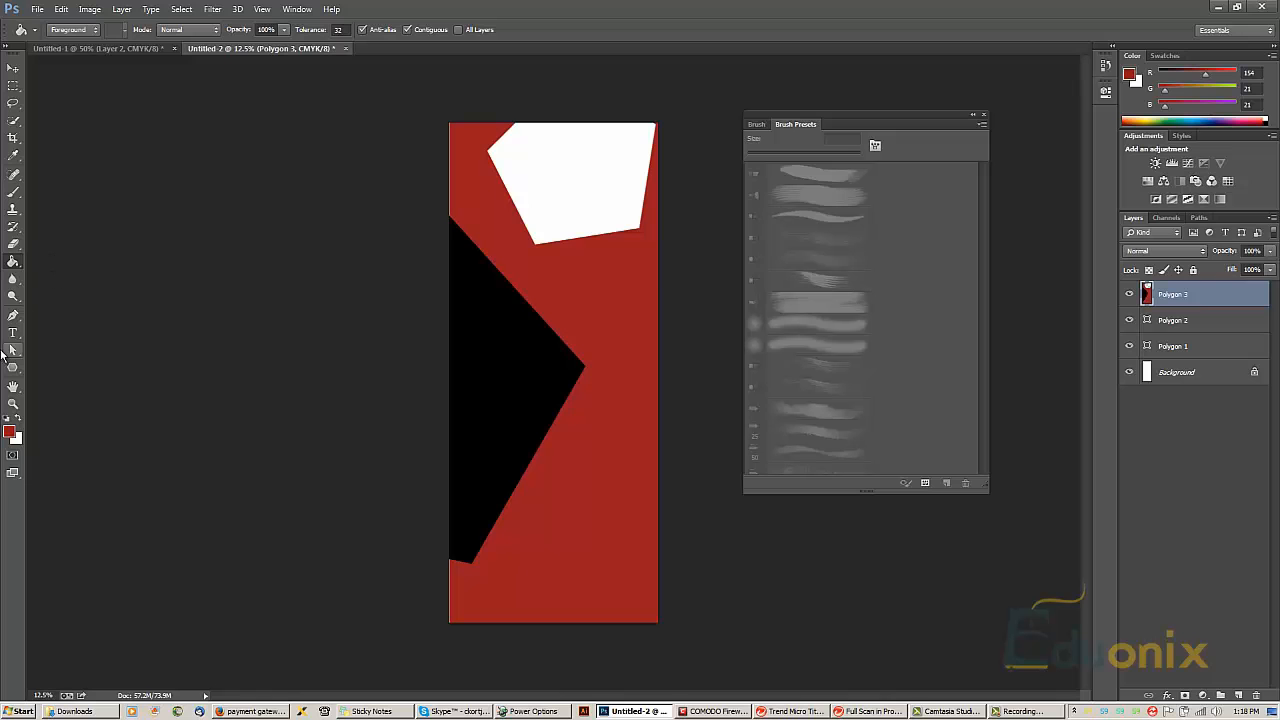
- Draw a five-sided black polygon shape about 2296 px wide and high over the canvas centre and shift it toward the lower right
{"action": "left_click", "coordinate": [13, 367]}
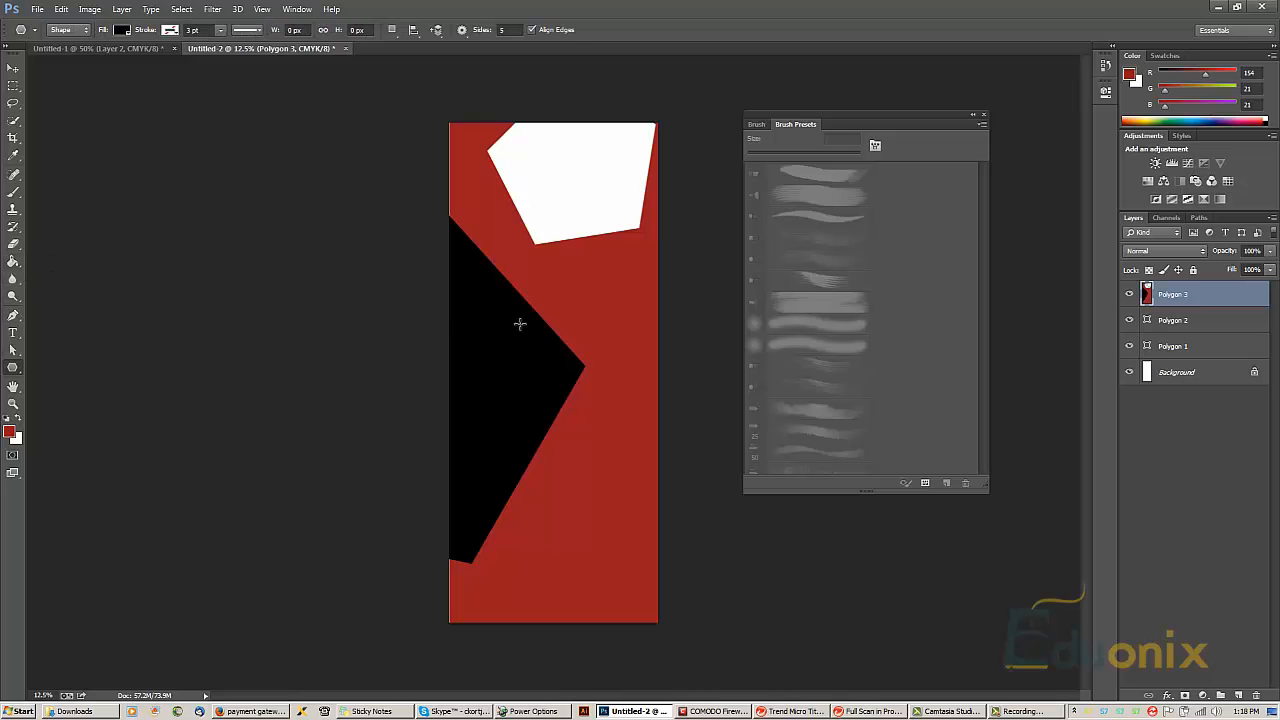
{"action": "left_click_drag", "start_coordinate": [502, 303], "coordinate": [570, 374]}
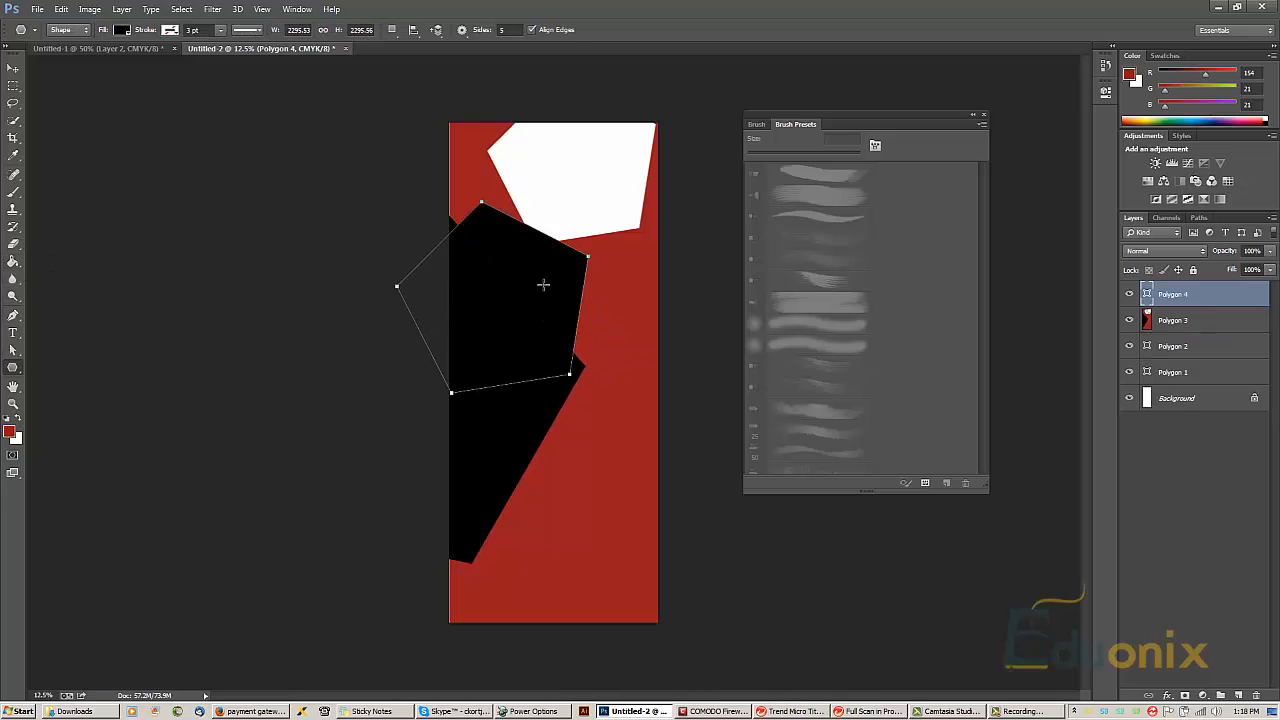
{"action": "left_click_drag", "start_coordinate": [562, 275], "coordinate": [625, 330]}
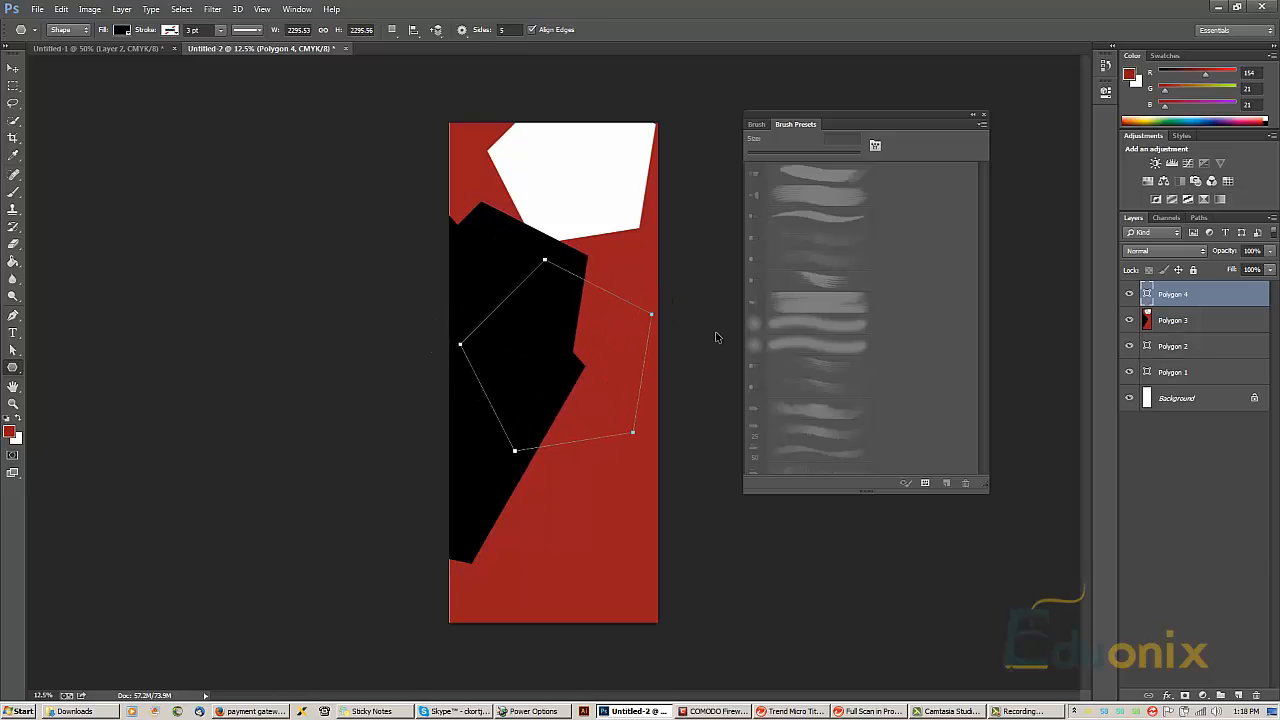
- Reshape the new black pentagon with the Direct Selection tool by moving its right corner up and inward, and back out to the canvas's right edge
{"action": "key", "text": "a"}
{"action": "left_click", "coordinate": [677, 323]}
{"action": "left_click_drag", "start_coordinate": [652, 314], "coordinate": [642, 270]}
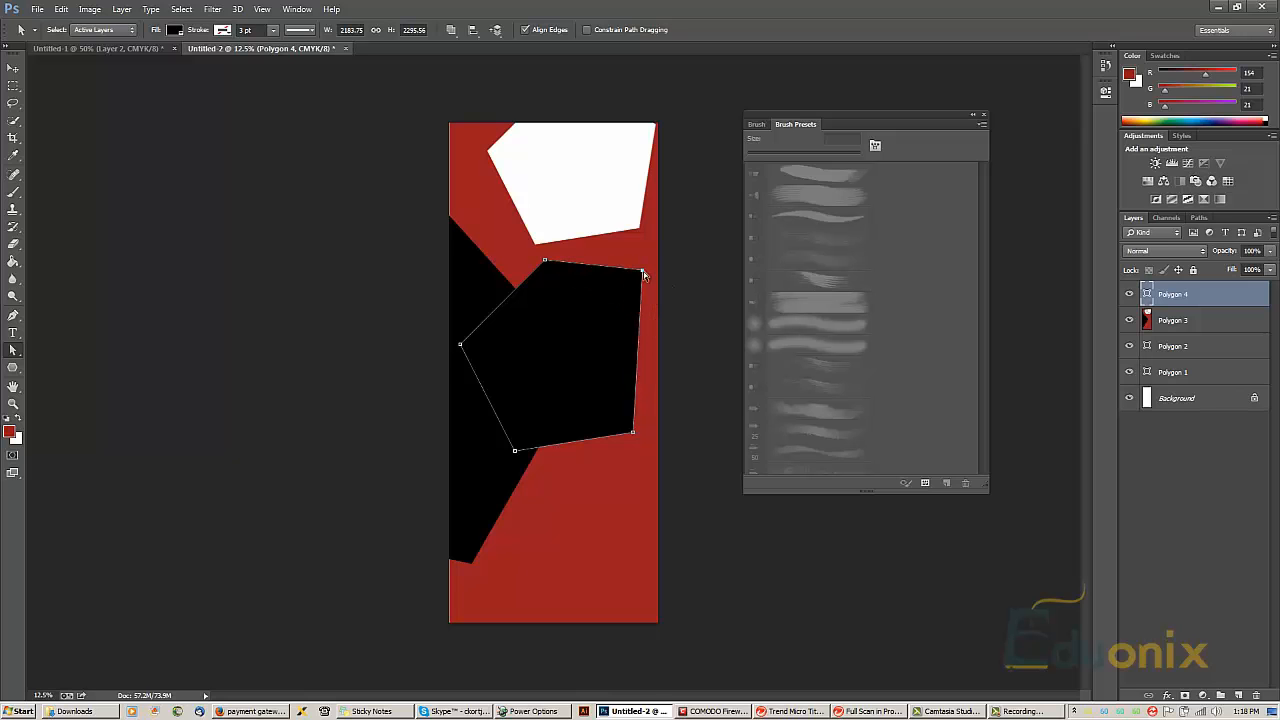
{"action": "left_click", "coordinate": [656, 275]}
{"action": "left_click_drag", "start_coordinate": [642, 271], "coordinate": [658, 315]}
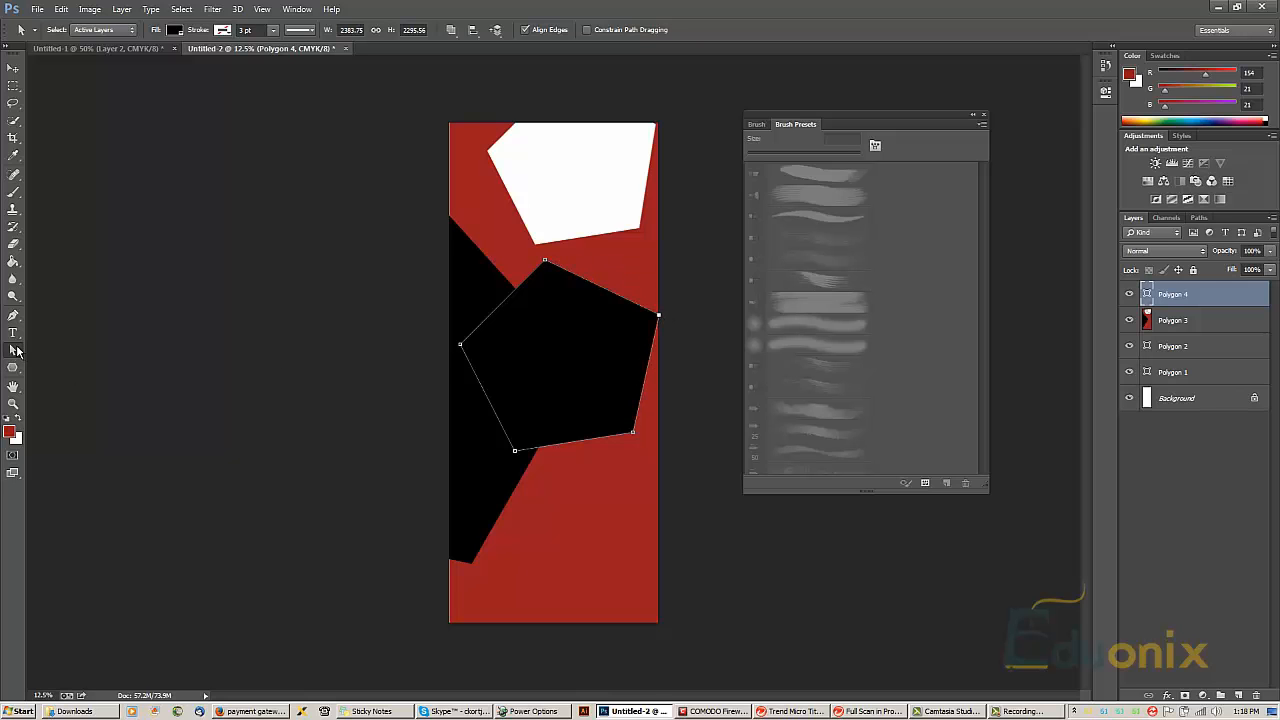
{"action": "left_click", "coordinate": [18, 352]}
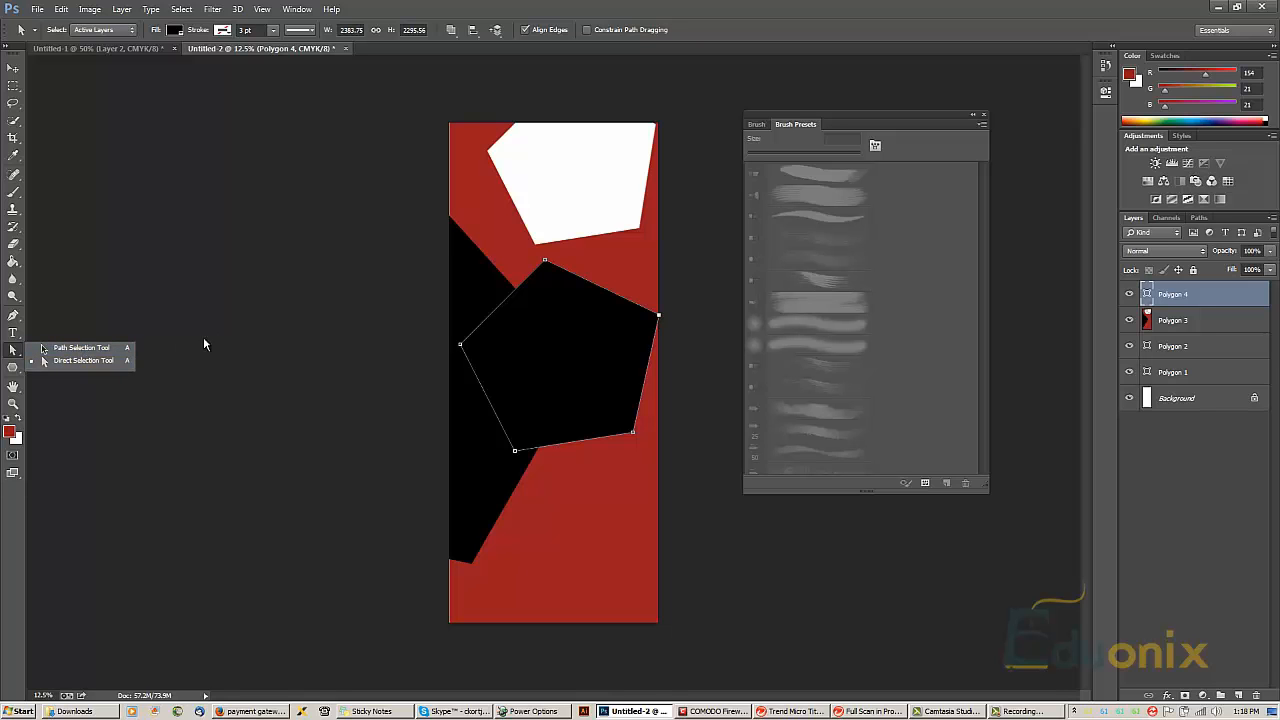
{"action": "left_click", "coordinate": [685, 309]}
{"action": "left_click", "coordinate": [658, 316]}
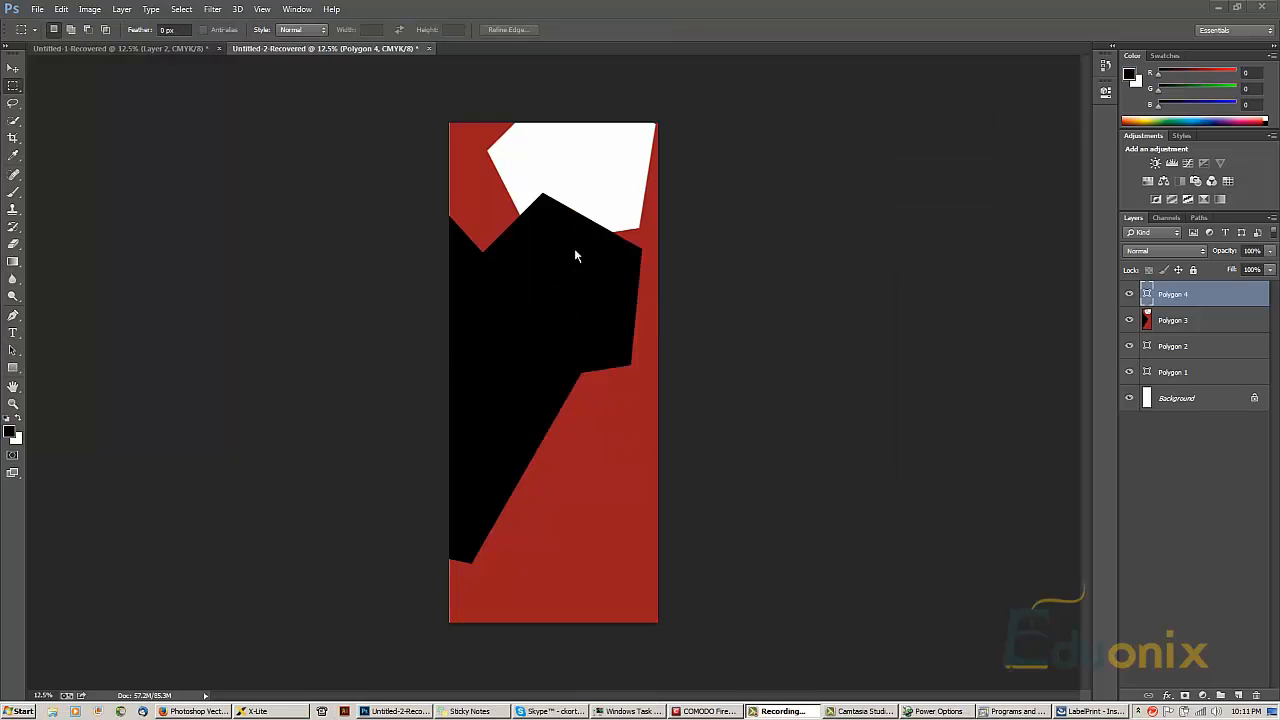
- Shift only the black pentagon's upper-right anchor point with the Direct Selection tool, nudging it right, left and right again before moving it freely
{"action": "left_click", "coordinate": [13, 350]}
{"action": "left_click", "coordinate": [13, 350]}
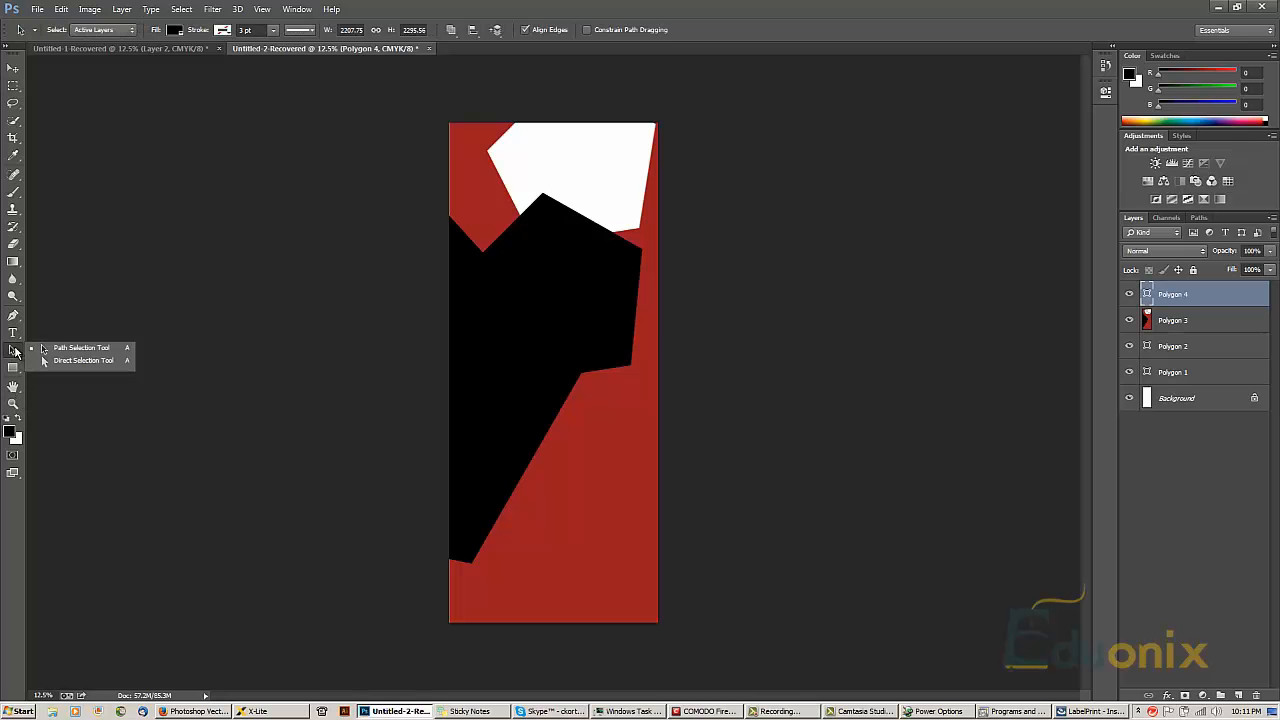
{"action": "left_click", "coordinate": [83, 360]}
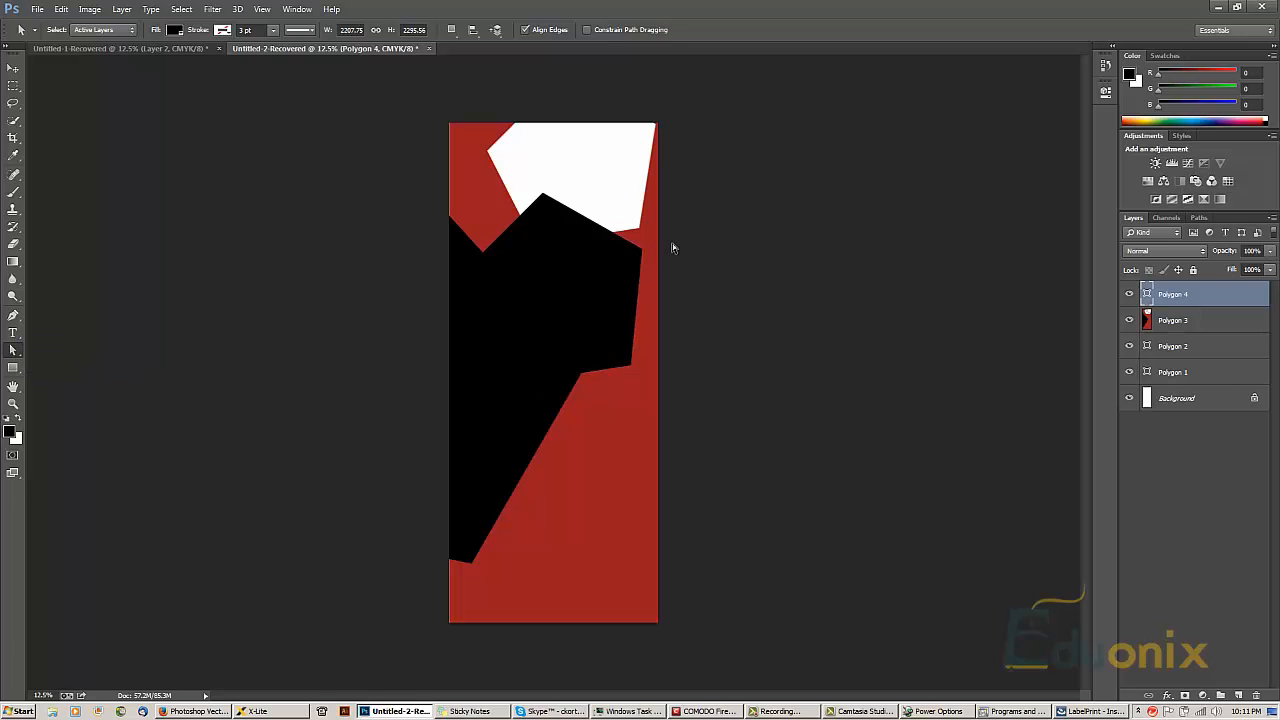
{"action": "left_click", "coordinate": [628, 267]}
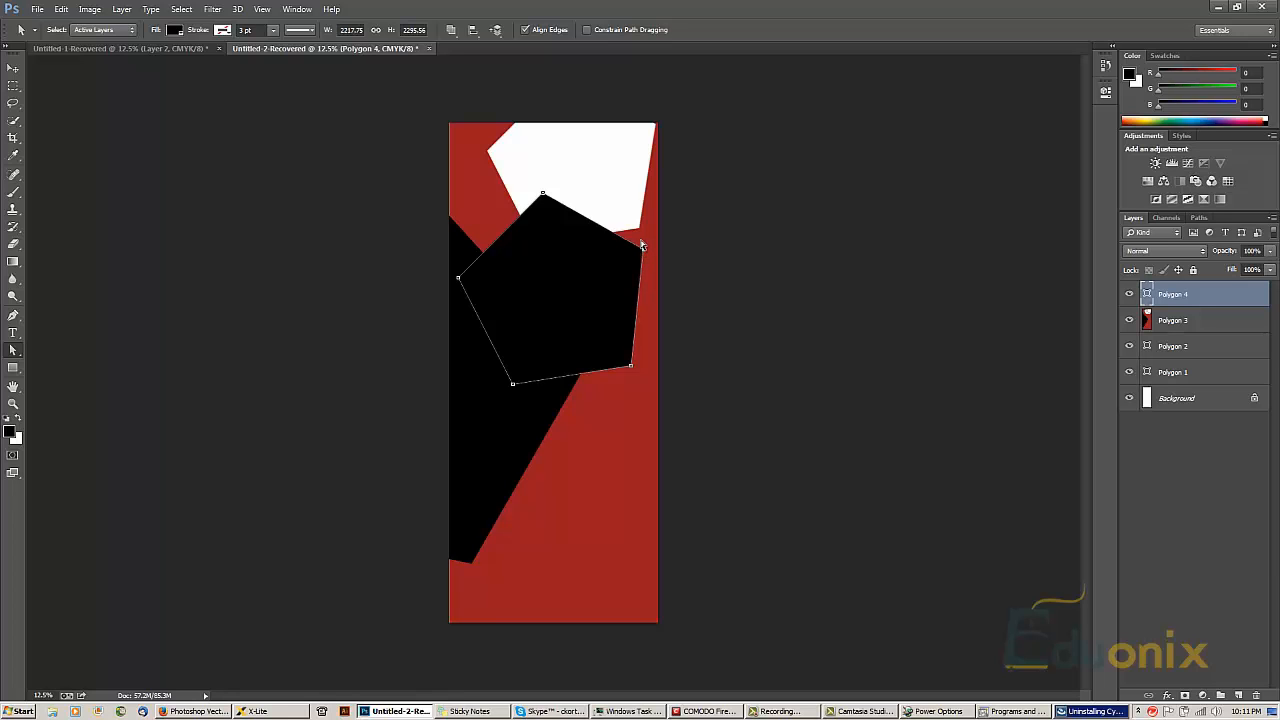
{"action": "key", "text": "shift+Right"}
{"action": "key", "text": "shift+Right"}
{"action": "key", "text": "shift+Right"}
{"action": "key", "text": "shift+Right"}
{"action": "key", "text": "shift+Right"}
{"action": "key", "text": "shift+Right"}
{"action": "key", "text": "shift+Right"}
{"action": "key", "text": "shift+Right"}
{"action": "key", "text": "shift+Right"}
{"action": "key", "text": "shift+Right"}
{"action": "key", "text": "shift+Left"}
{"action": "key", "text": "shift+Left"}
{"action": "key", "text": "shift+Left"}
{"action": "key", "text": "shift+Left"}
{"action": "key", "text": "shift+Left"}
{"action": "key", "text": "shift+Left"}
{"action": "key", "text": "shift+Left"}
{"action": "key", "text": "shift+Left"}
{"action": "key", "text": "shift+Left"}
{"action": "key", "text": "shift+Left"}
{"action": "key", "text": "shift+Left"}
{"action": "key", "text": "shift+Left"}
{"action": "key", "text": "shift+Left"}
{"action": "key", "text": "shift+Left"}
{"action": "key", "text": "shift+Left"}
{"action": "key", "text": "shift+Left"}
{"action": "key", "text": "shift+Left"}
{"action": "key", "text": "shift+Left"}
{"action": "key", "text": "shift+Right"}
{"action": "key", "text": "shift+Right"}
{"action": "key", "text": "shift+Right"}
{"action": "key", "text": "shift+Right"}
{"action": "key", "text": "shift+Right"}
{"action": "key", "text": "shift+Right"}
{"action": "key", "text": "shift+Right"}
{"action": "key", "text": "shift+Right"}
{"action": "mouse_move", "coordinate": [644, 249]}
{"action": "left_mouse_down"}
{"action": "mouse_move", "coordinate": [686, 314]}
{"action": "mouse_move", "coordinate": [703, 310]}
{"action": "mouse_move", "coordinate": [632, 302]}
{"action": "mouse_move", "coordinate": [546, 346]}
{"action": "mouse_move", "coordinate": [626, 305]}
{"action": "mouse_move", "coordinate": [645, 323]}
{"action": "mouse_move", "coordinate": [716, 322]}
{"action": "mouse_move", "coordinate": [655, 290]}
{"action": "mouse_move", "coordinate": [691, 360]}
{"action": "mouse_move", "coordinate": [650, 290]}
{"action": "mouse_move", "coordinate": [640, 398]}
{"action": "mouse_move", "coordinate": [640, 300]}
{"action": "mouse_move", "coordinate": [562, 314]}
{"action": "mouse_move", "coordinate": [660, 320]}
{"action": "mouse_move", "coordinate": [677, 283]}
{"action": "mouse_move", "coordinate": [522, 331]}
{"action": "mouse_move", "coordinate": [583, 323]}
{"action": "mouse_move", "coordinate": [640, 280]}
{"action": "mouse_move", "coordinate": [589, 336]}
{"action": "mouse_move", "coordinate": [583, 312]}
{"action": "mouse_move", "coordinate": [649, 253]}
{"action": "mouse_move", "coordinate": [661, 259]}
{"action": "left_mouse_up"}
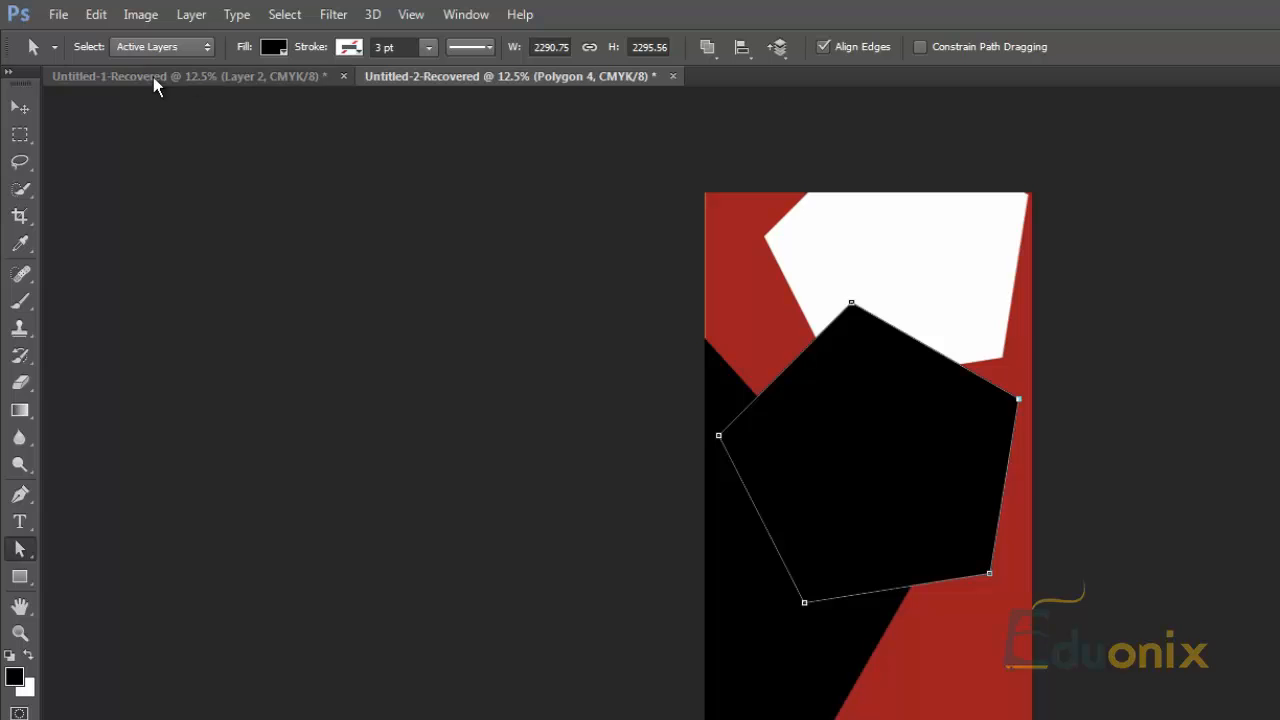
- Enable Constrain Path Dragging and move the black pentagon's right anchor slightly outward and its top anchor up and to the right
{"action": "left_click", "coordinate": [919, 46]}
{"action": "mouse_move", "coordinate": [1022, 400]}
{"action": "left_mouse_down"}
{"action": "mouse_move", "coordinate": [1080, 432]}
{"action": "mouse_move", "coordinate": [1054, 472]}
{"action": "mouse_move", "coordinate": [1010, 440]}
{"action": "mouse_move", "coordinate": [945, 459]}
{"action": "mouse_move", "coordinate": [1012, 374]}
{"action": "mouse_move", "coordinate": [1030, 378]}
{"action": "mouse_move", "coordinate": [1018, 412]}
{"action": "mouse_move", "coordinate": [829, 460]}
{"action": "mouse_move", "coordinate": [1128, 405]}
{"action": "mouse_move", "coordinate": [1063, 400]}
{"action": "mouse_move", "coordinate": [1200, 400]}
{"action": "mouse_move", "coordinate": [1100, 400]}
{"action": "mouse_move", "coordinate": [1017, 422]}
{"action": "mouse_move", "coordinate": [1022, 399]}
{"action": "left_mouse_up"}
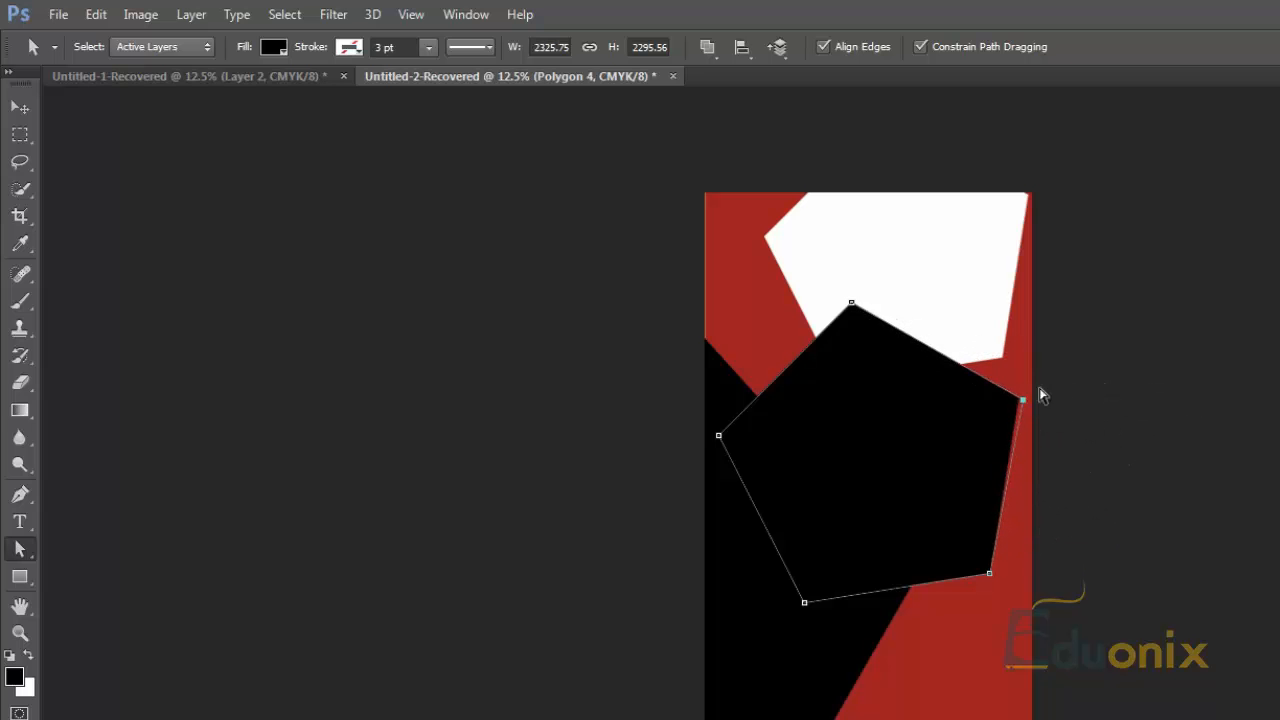
{"action": "left_click", "coordinate": [851, 303]}
{"action": "left_click_drag", "start_coordinate": [849, 305], "coordinate": [880, 276]}
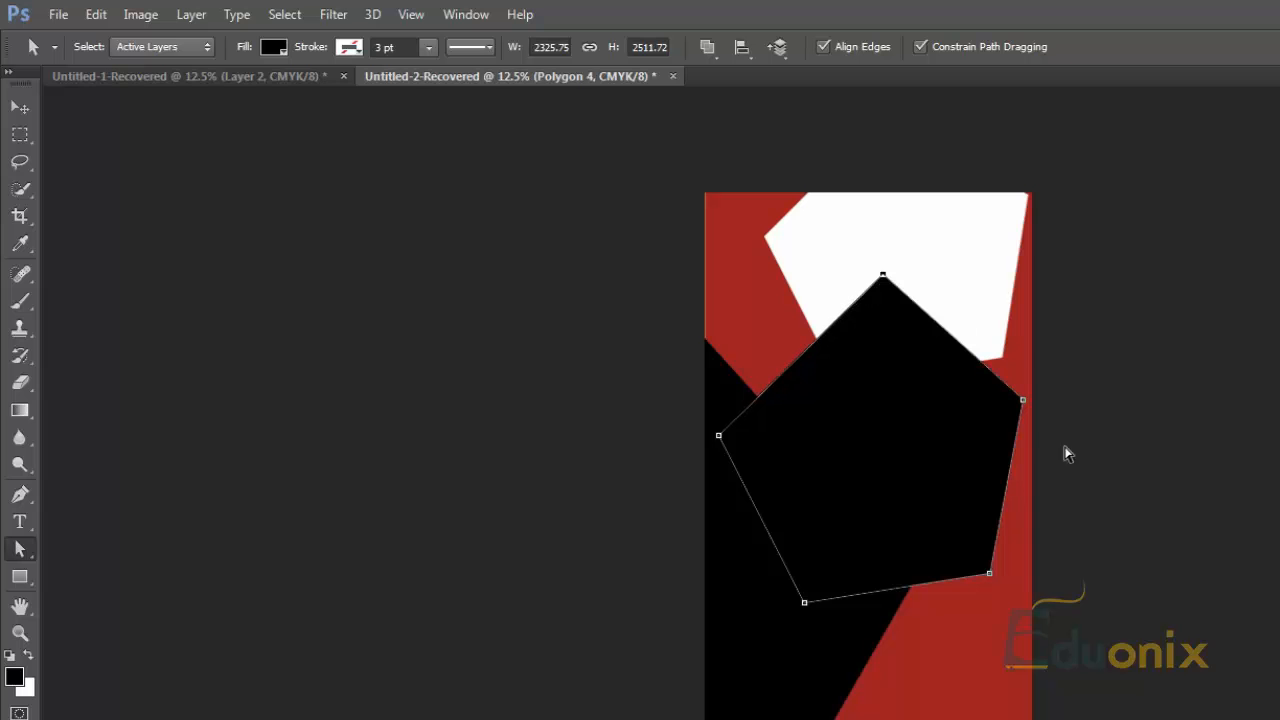
- Fold the pentagon's upper segment past its lower-left side into a pointed shape and move the whole path up over the white pentagon
{"action": "left_click_drag", "start_coordinate": [1024, 402], "coordinate": [637, 658]}
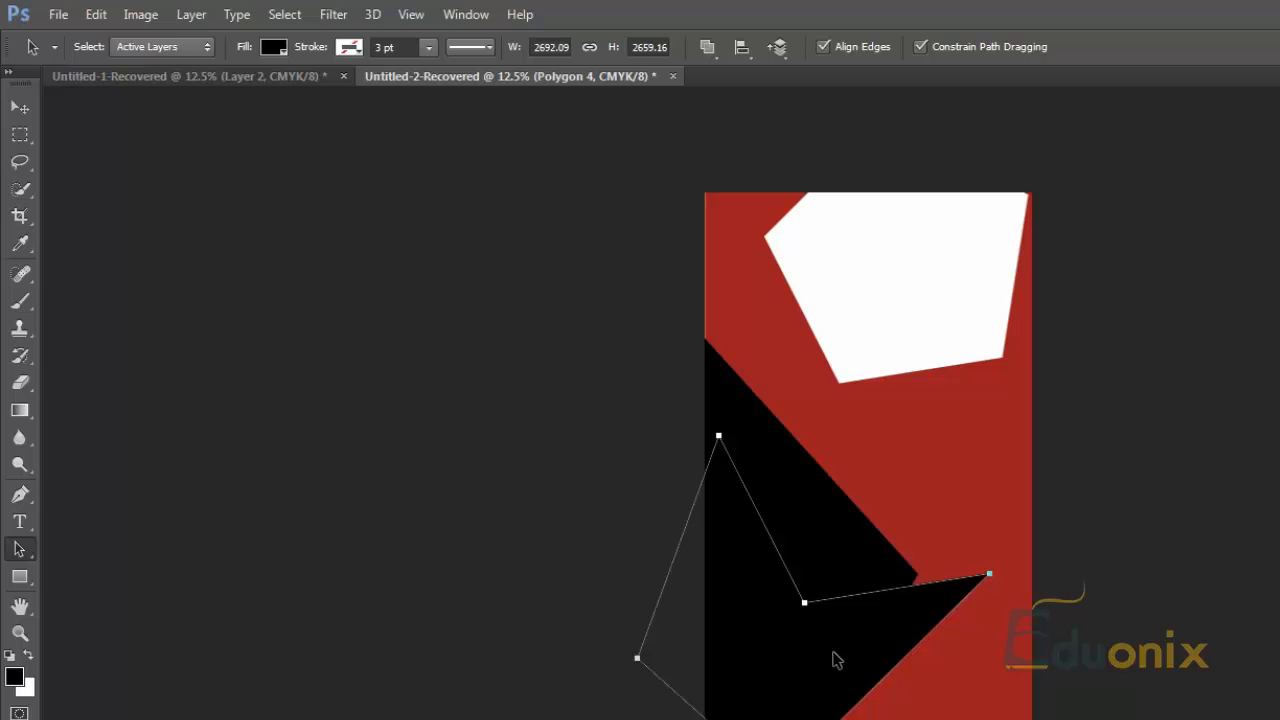
{"action": "left_click_drag", "start_coordinate": [813, 683], "coordinate": [885, 492]}
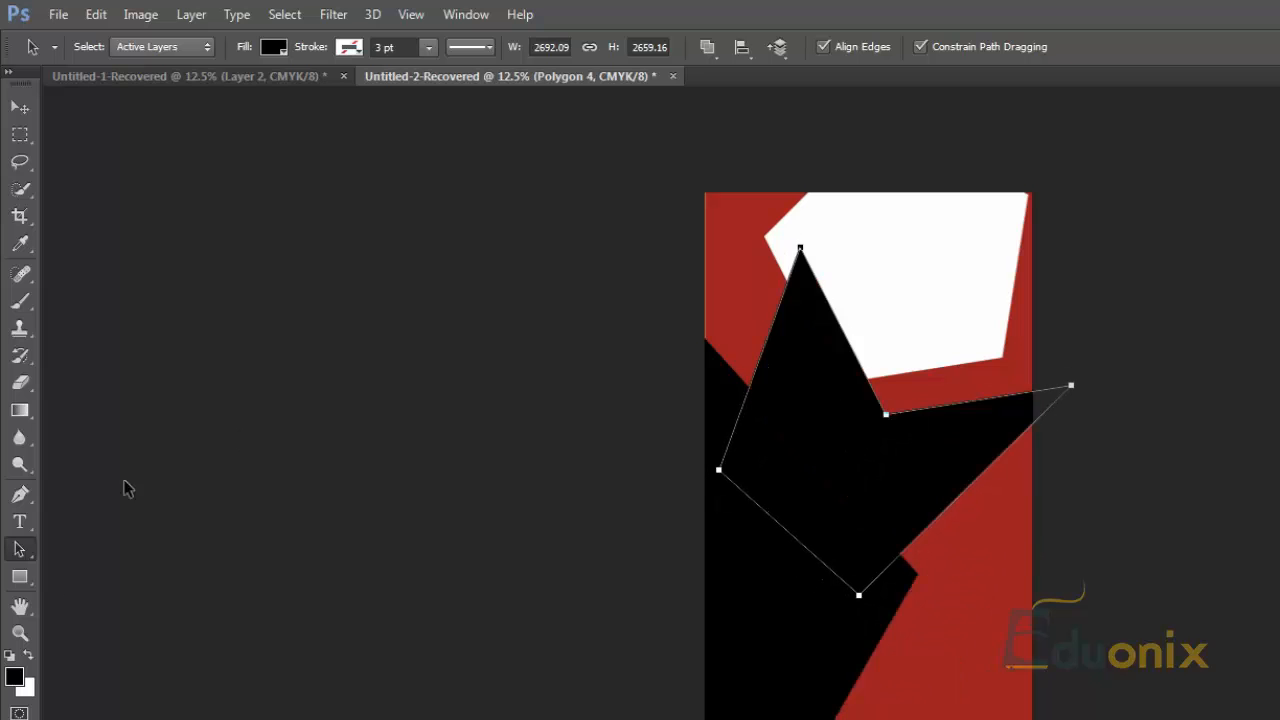
- Select the entire path of the pointed black polygon with the Path Selection tool so that all its anchor points are active
{"action": "right_click", "coordinate": [27, 551]}
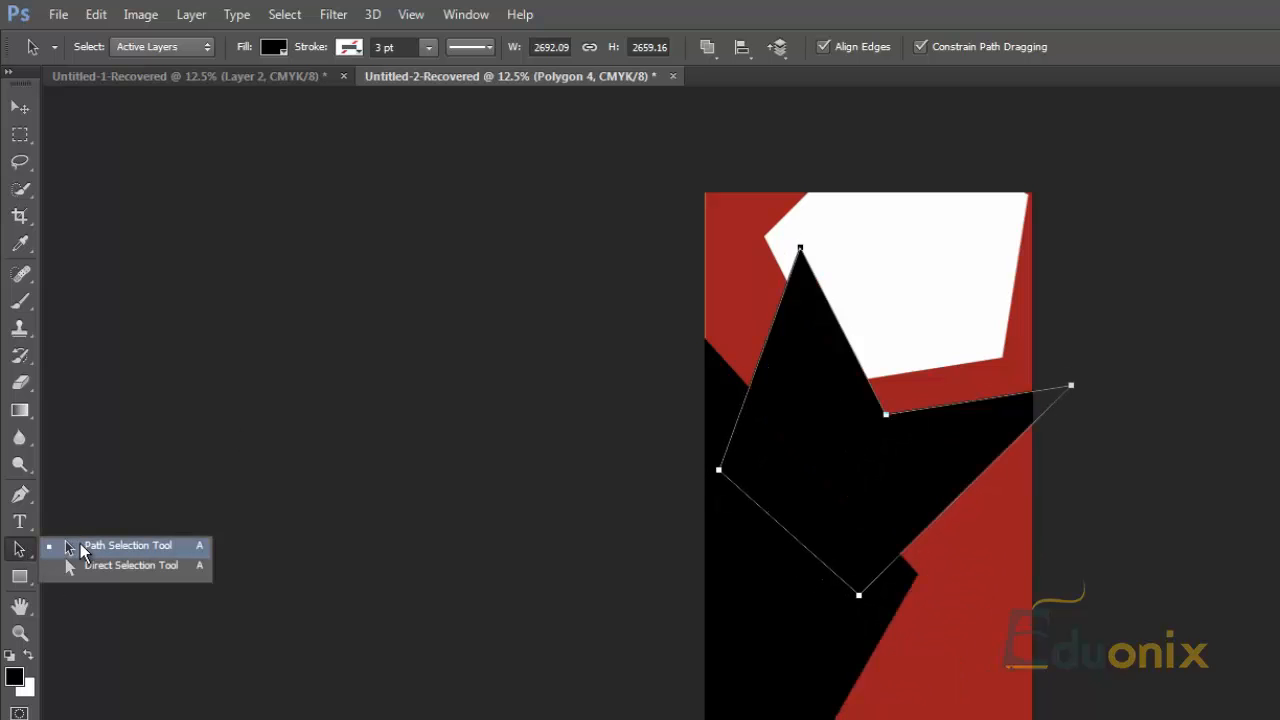
{"action": "left_click", "coordinate": [84, 547]}
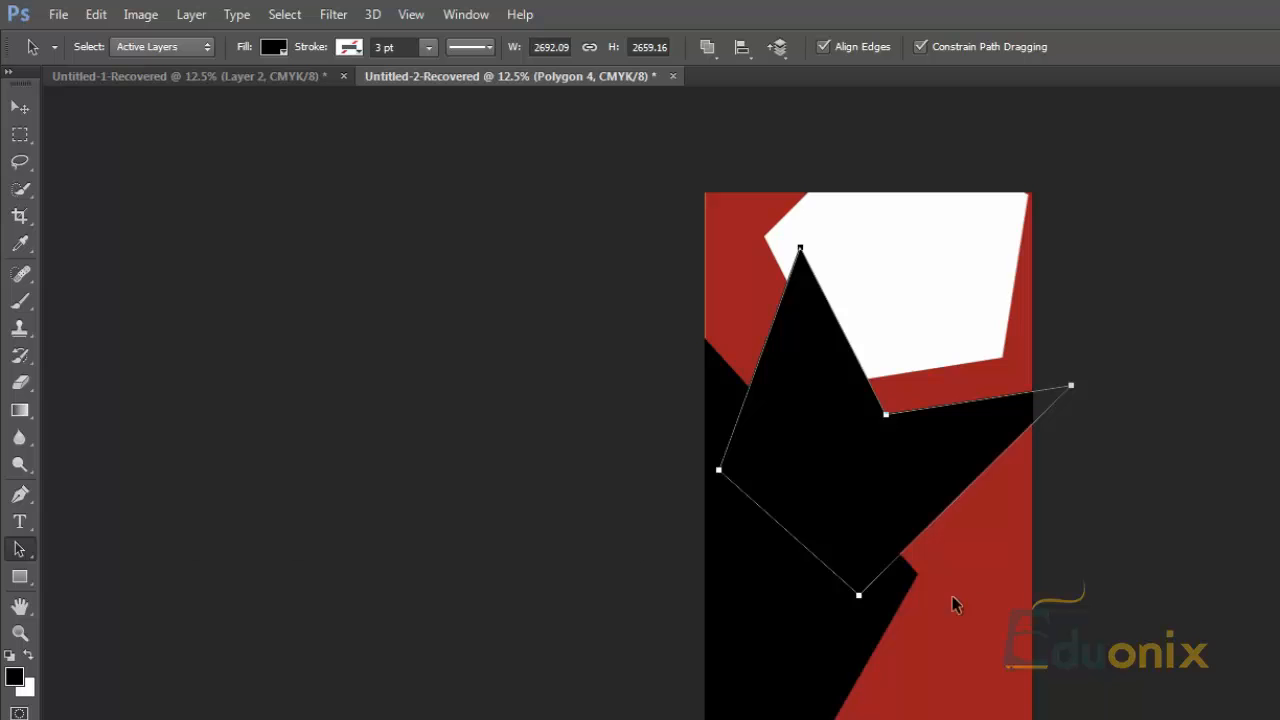
{"action": "key", "text": "shift+a"}
{"action": "left_click", "coordinate": [857, 602]}
{"action": "left_click", "coordinate": [860, 596]}
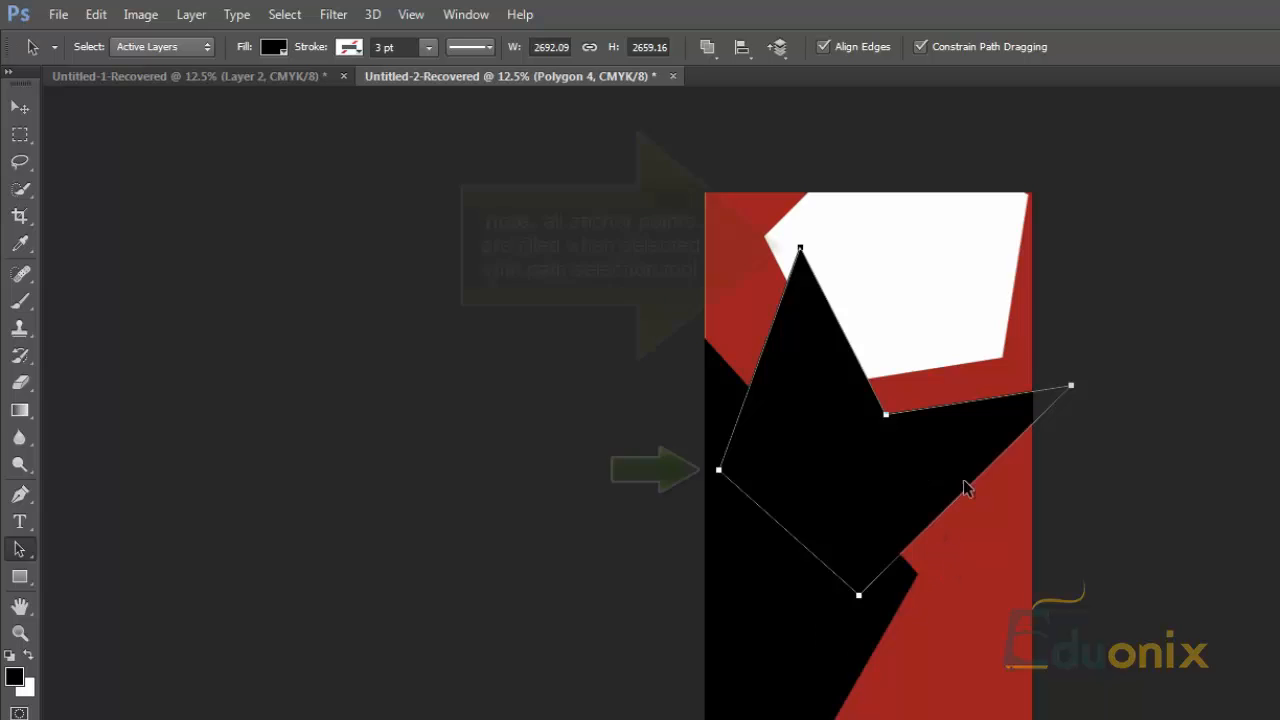
{"action": "key", "text": "e"}
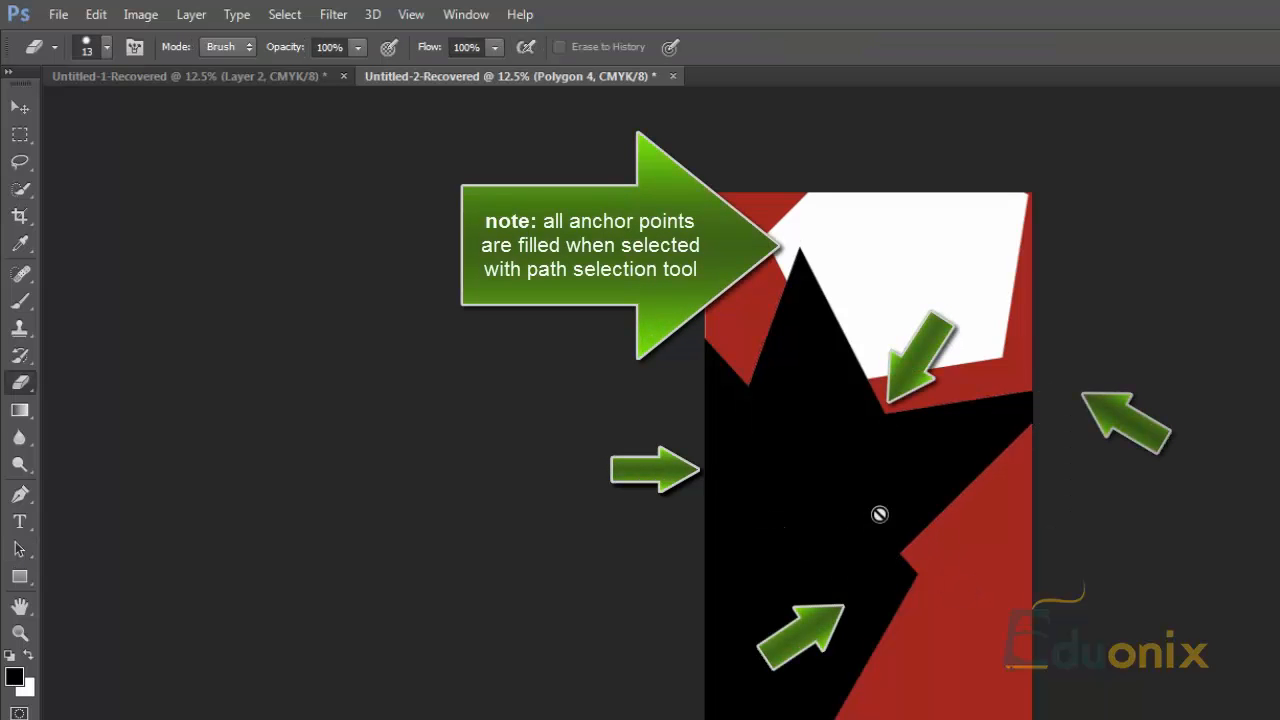
{"action": "key", "text": "a"}
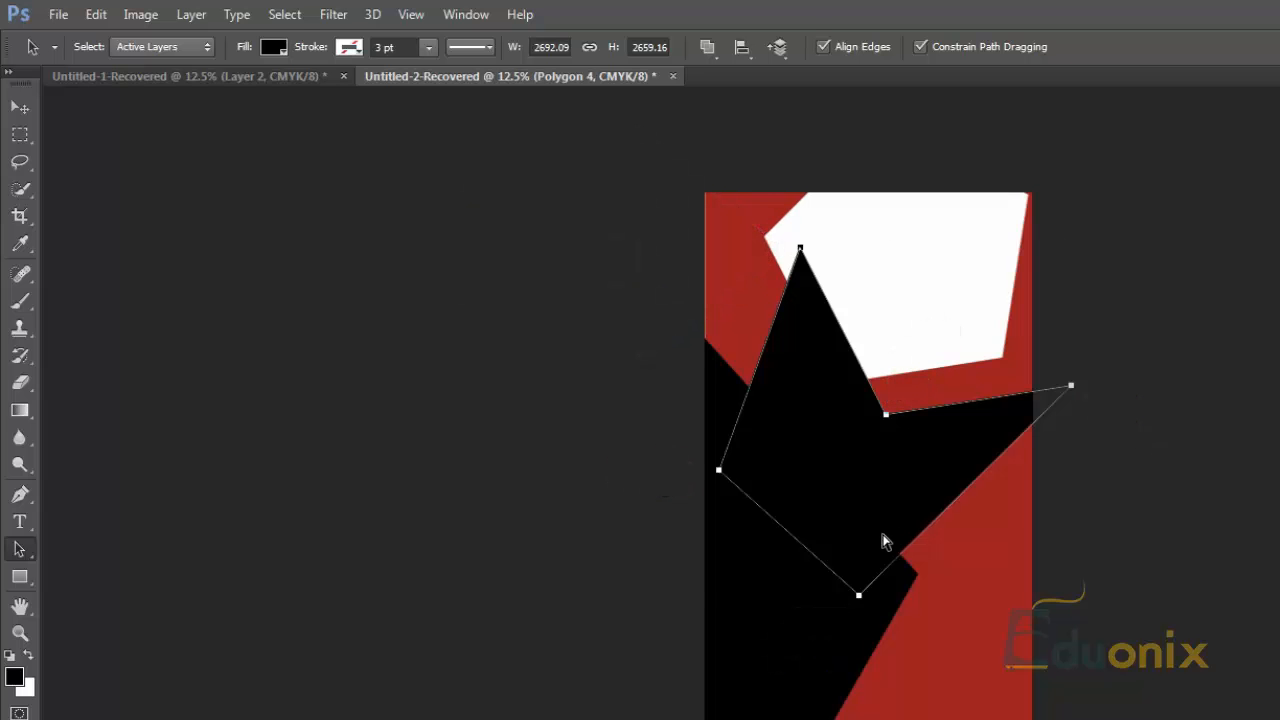
- Free-transform the pointed black polygon, rotating it to about -132°
{"action": "key", "text": "ctrl+t"}
{"action": "left_click_drag", "start_coordinate": [1115, 615], "coordinate": [1160, 377]}
{"action": "left_click_drag", "start_coordinate": [1189, 463], "coordinate": [1172, 338]}
{"action": "left_click_drag", "start_coordinate": [1221, 505], "coordinate": [1226, 358]}
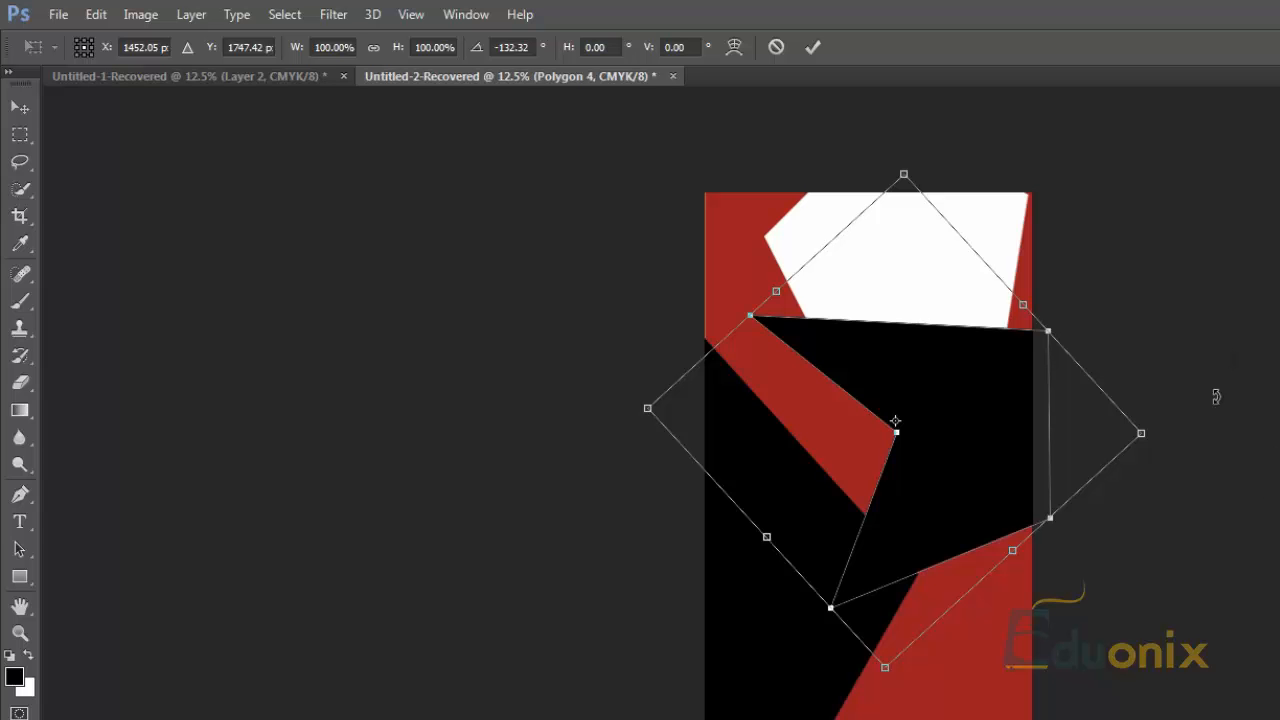
- Stretch and skew the black polygon to about 106% width and 116% height, with a horizontal skew of about 43.8°
{"action": "left_click_drag", "start_coordinate": [1147, 432], "coordinate": [1055, 512]}
{"action": "mouse_move", "coordinate": [1058, 429]}
{"action": "left_mouse_down"}
{"action": "mouse_move", "coordinate": [1097, 449]}
{"action": "mouse_move", "coordinate": [1069, 423]}
{"action": "mouse_move", "coordinate": [1077, 430]}
{"action": "left_mouse_up"}
{"action": "left_click_drag", "start_coordinate": [1071, 455], "coordinate": [1103, 354]}
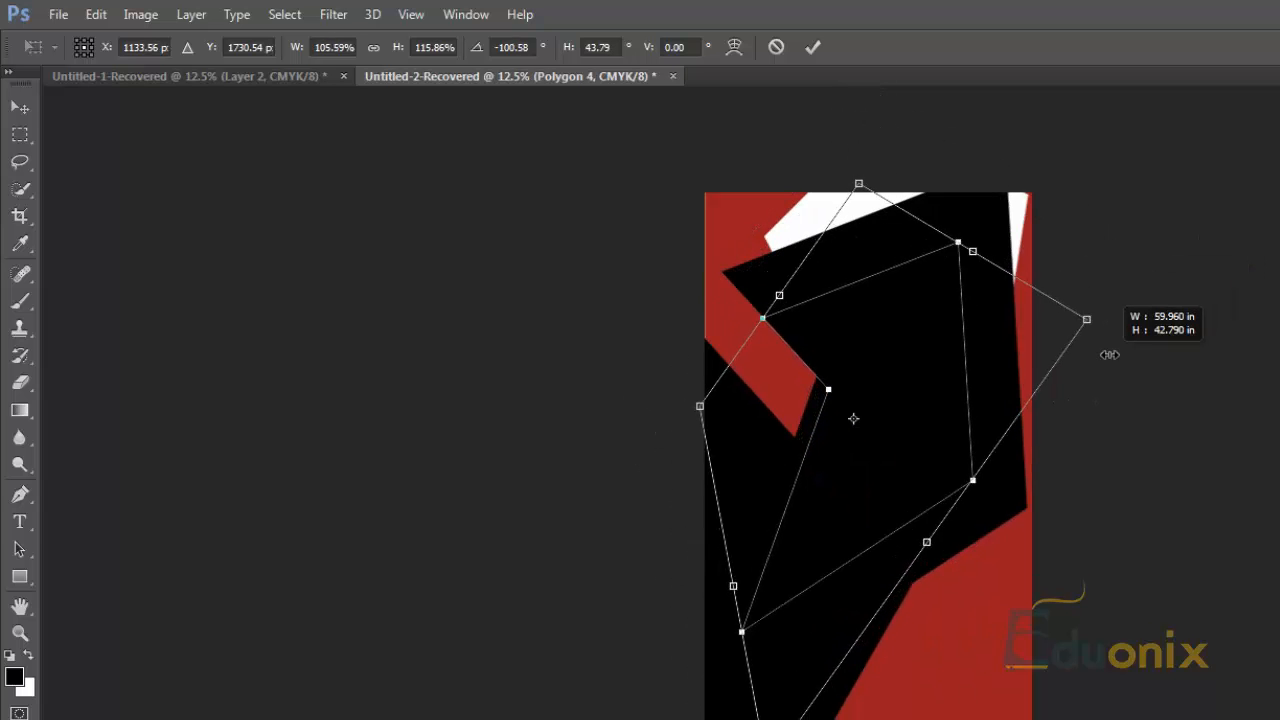
- Rotate the black polygon to about -170°, shift it slightly up and to the left, and apply the transformation
{"action": "left_click_drag", "start_coordinate": [1148, 525], "coordinate": [1163, 51]}
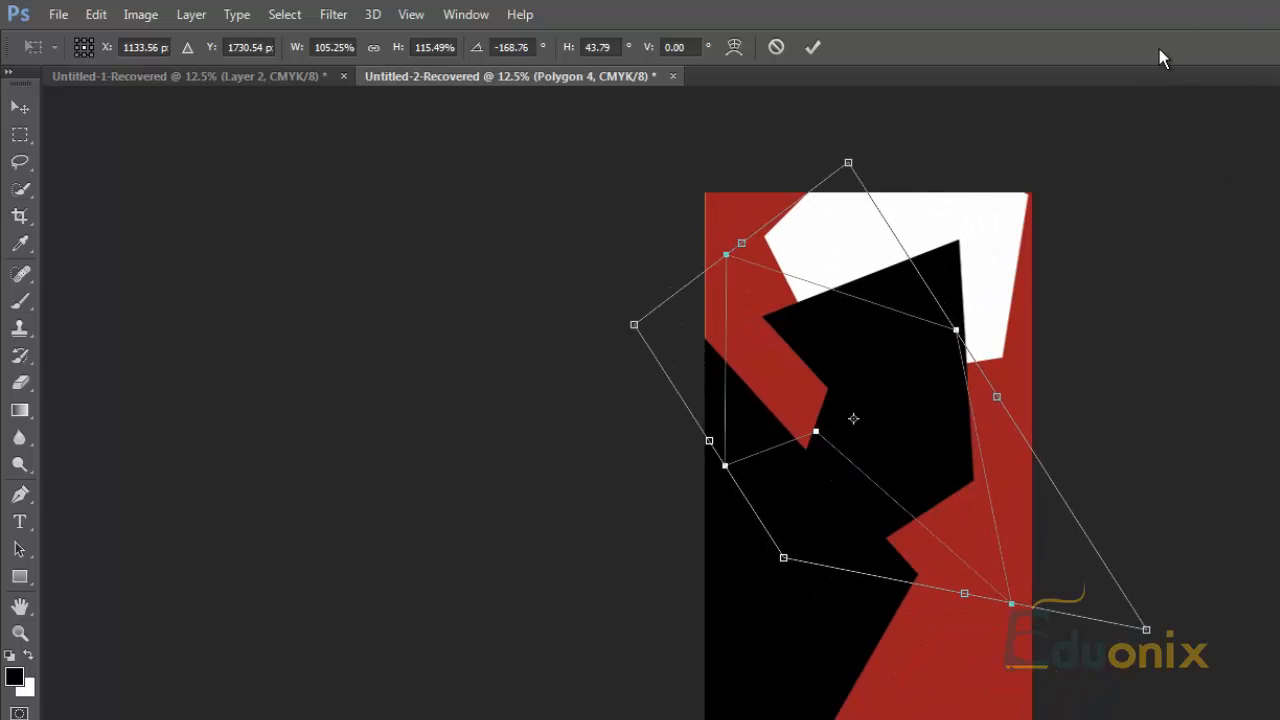
{"action": "left_click_drag", "start_coordinate": [1270, 578], "coordinate": [1275, 591]}
{"action": "left_click_drag", "start_coordinate": [954, 479], "coordinate": [948, 475]}
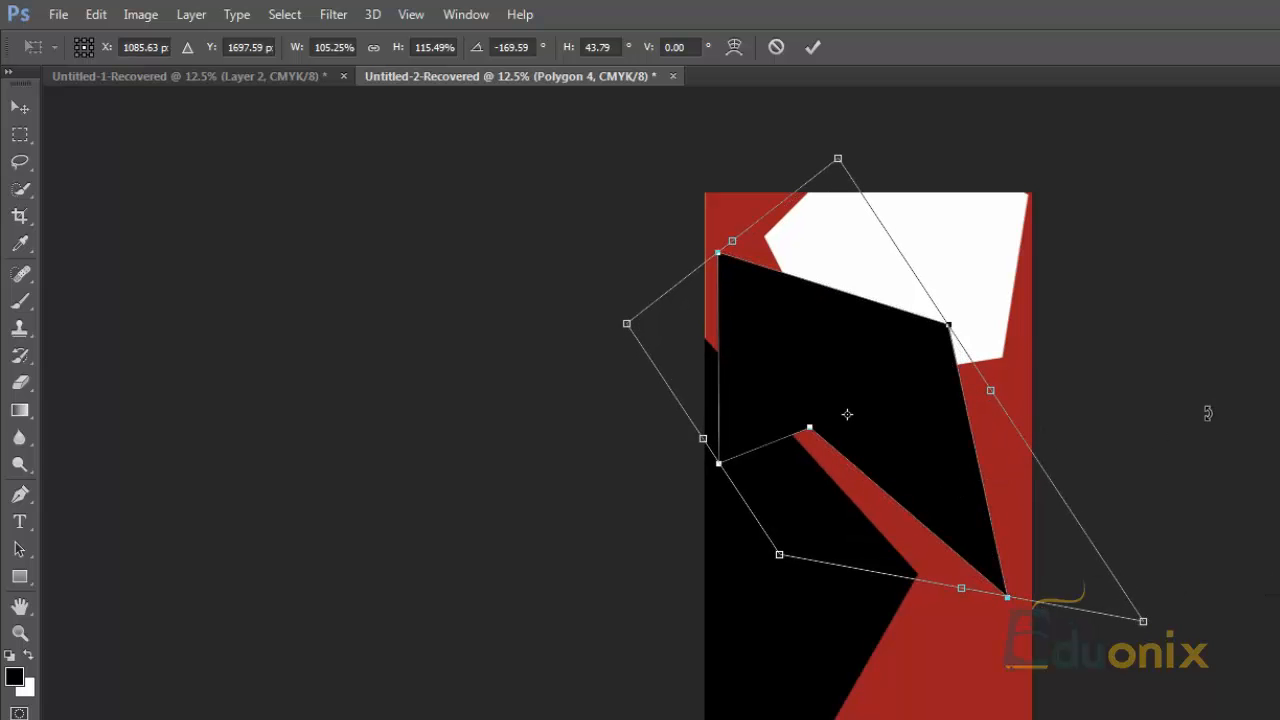
{"action": "key", "text": "Return"}
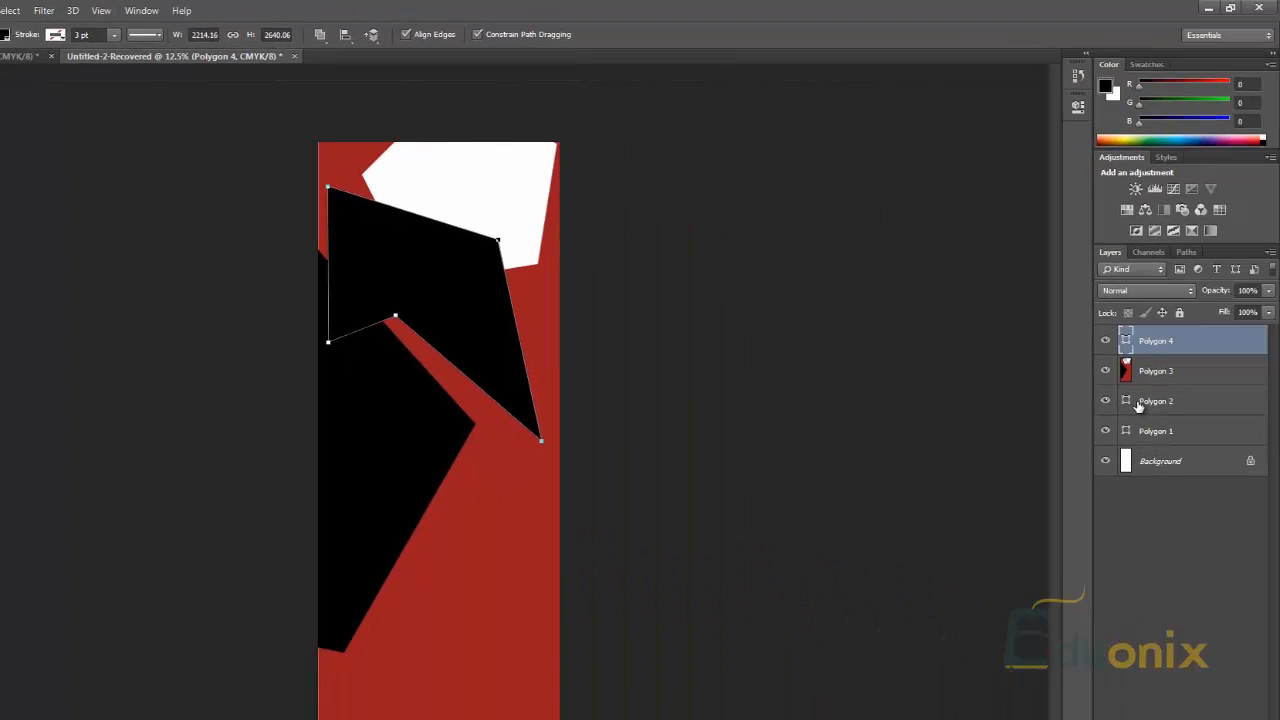
- Select the Polygon 2 layer and the Polygon 1 layer in turn to examine their paths
{"action": "left_click", "coordinate": [1279, 545]}
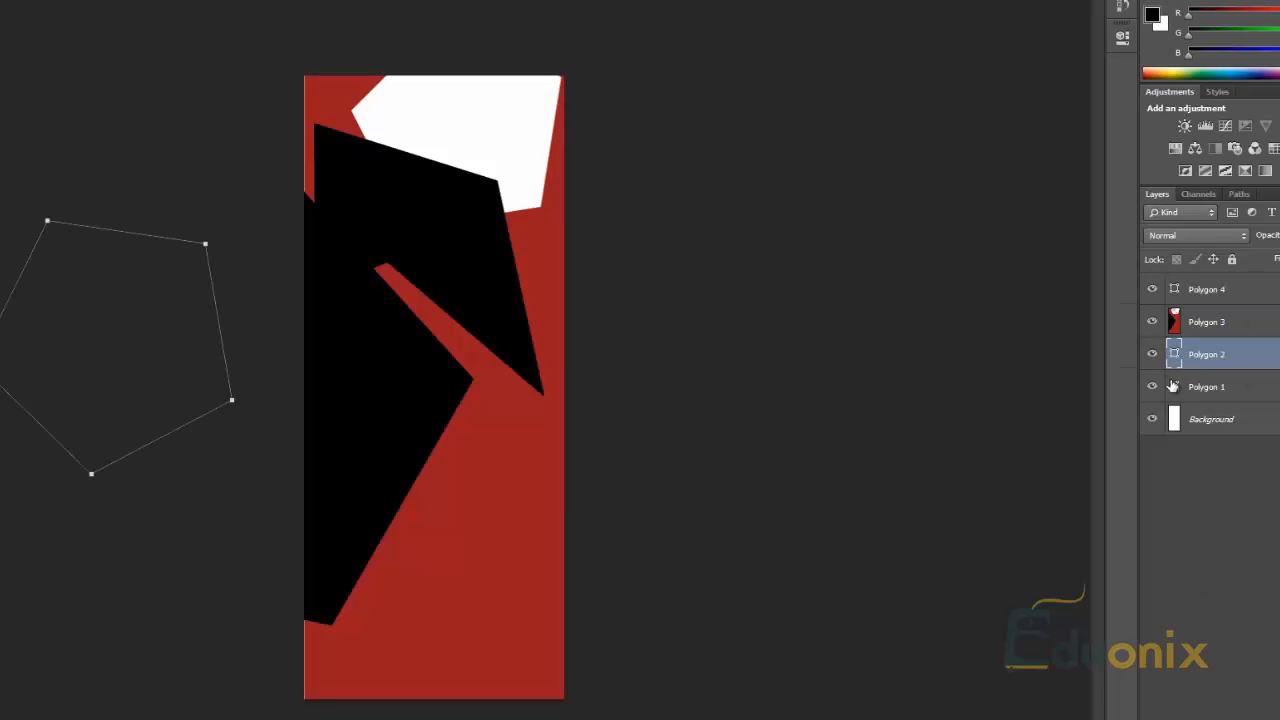
{"action": "left_click", "coordinate": [1175, 387]}
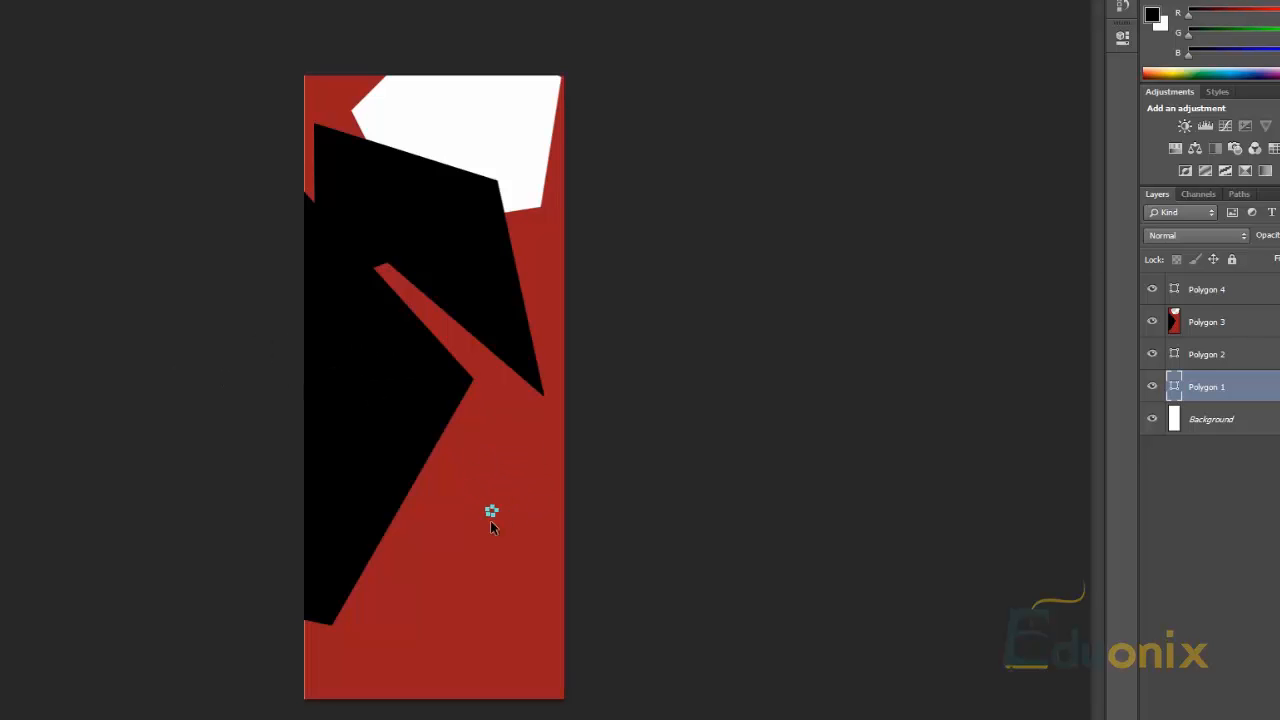
- Enlarge the small Polygon 1 shape on the red area, apply the transformation, and move its layer directly above Polygon 3
{"action": "left_click_drag", "start_coordinate": [497, 520], "coordinate": [524, 524]}
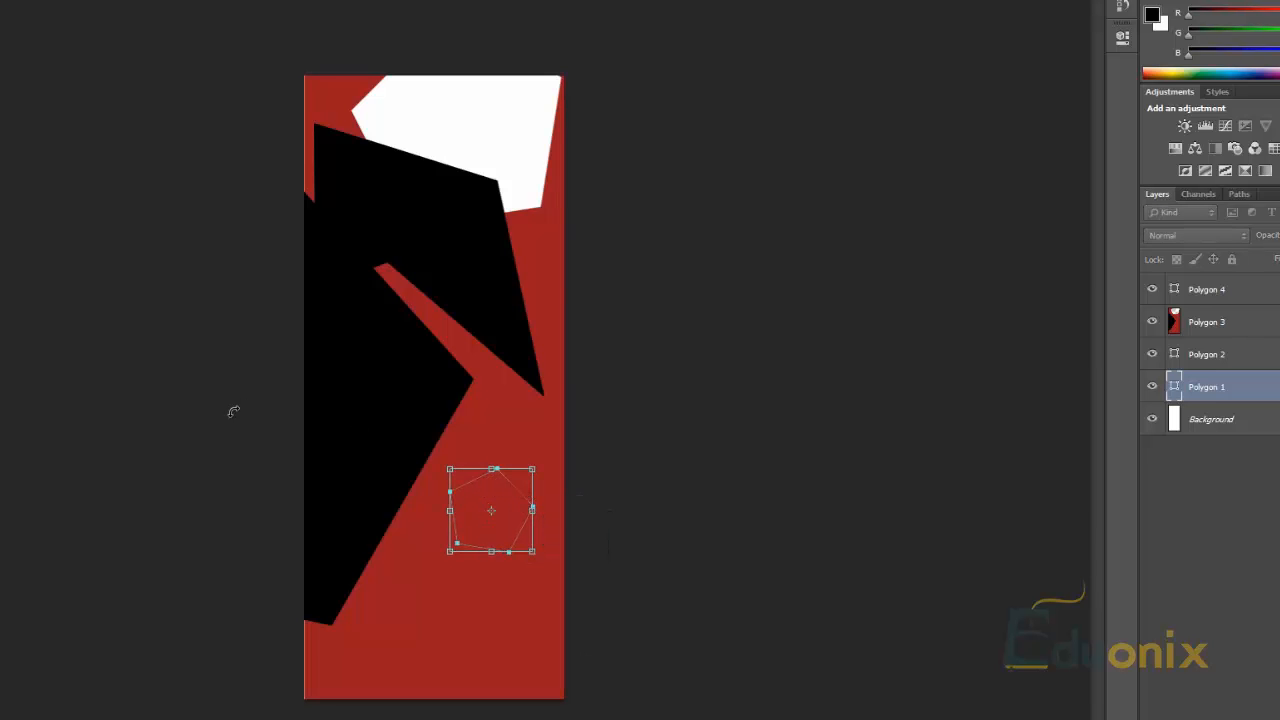
{"action": "key", "text": "Return"}
{"action": "left_click_drag", "start_coordinate": [1228, 388], "coordinate": [1252, 316]}
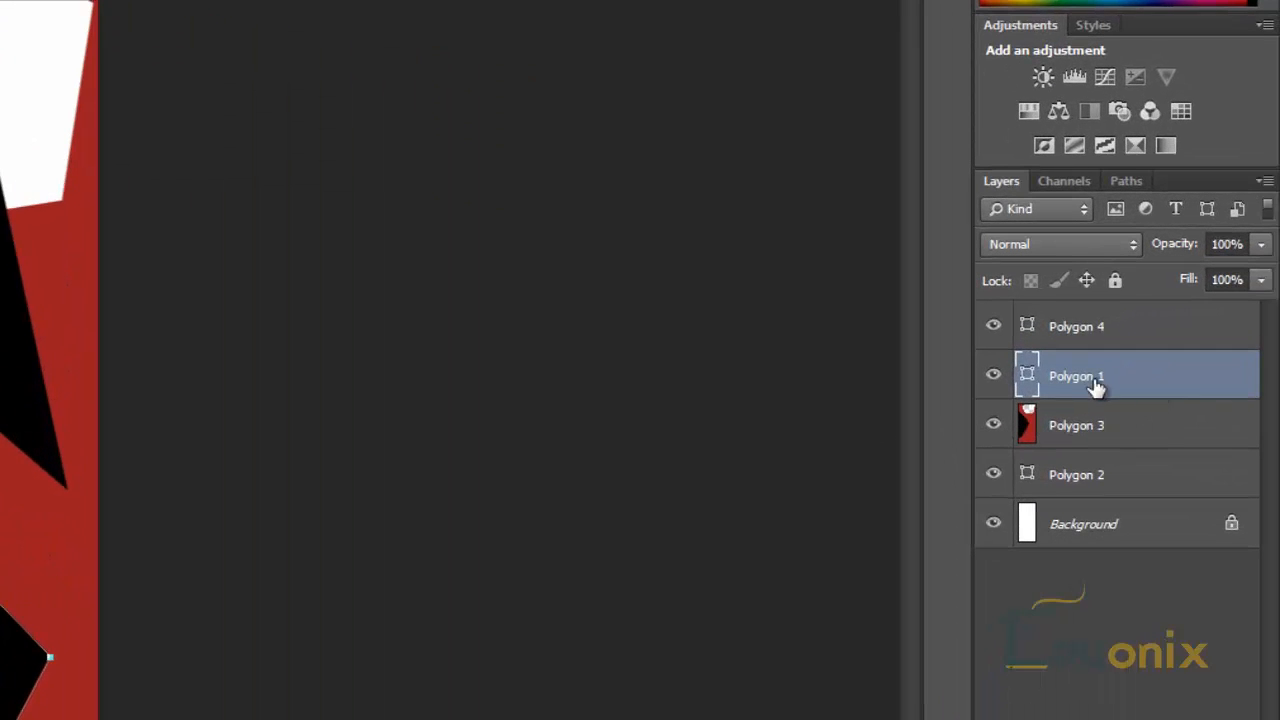
- Group the Polygon 1, Polygon 2 and Polygon 4 layers
{"action": "right_click", "coordinate": [1076, 382]}
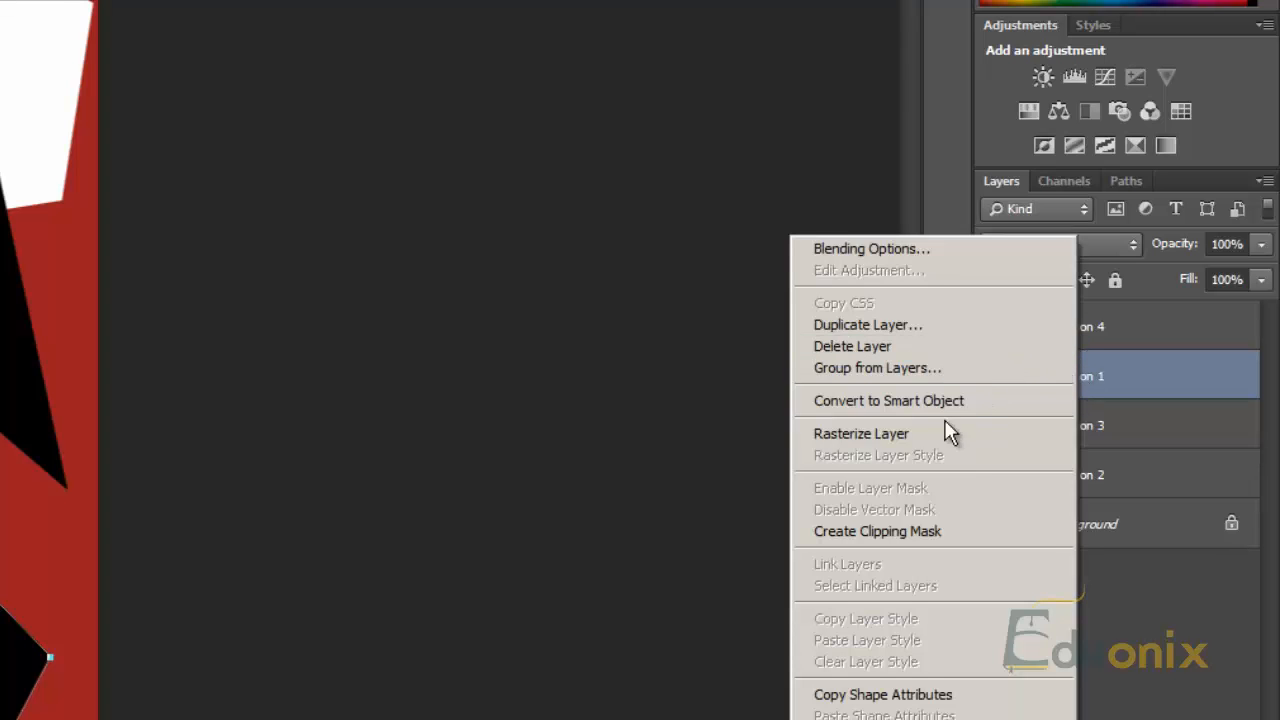
{"action": "left_click", "coordinate": [913, 440]}
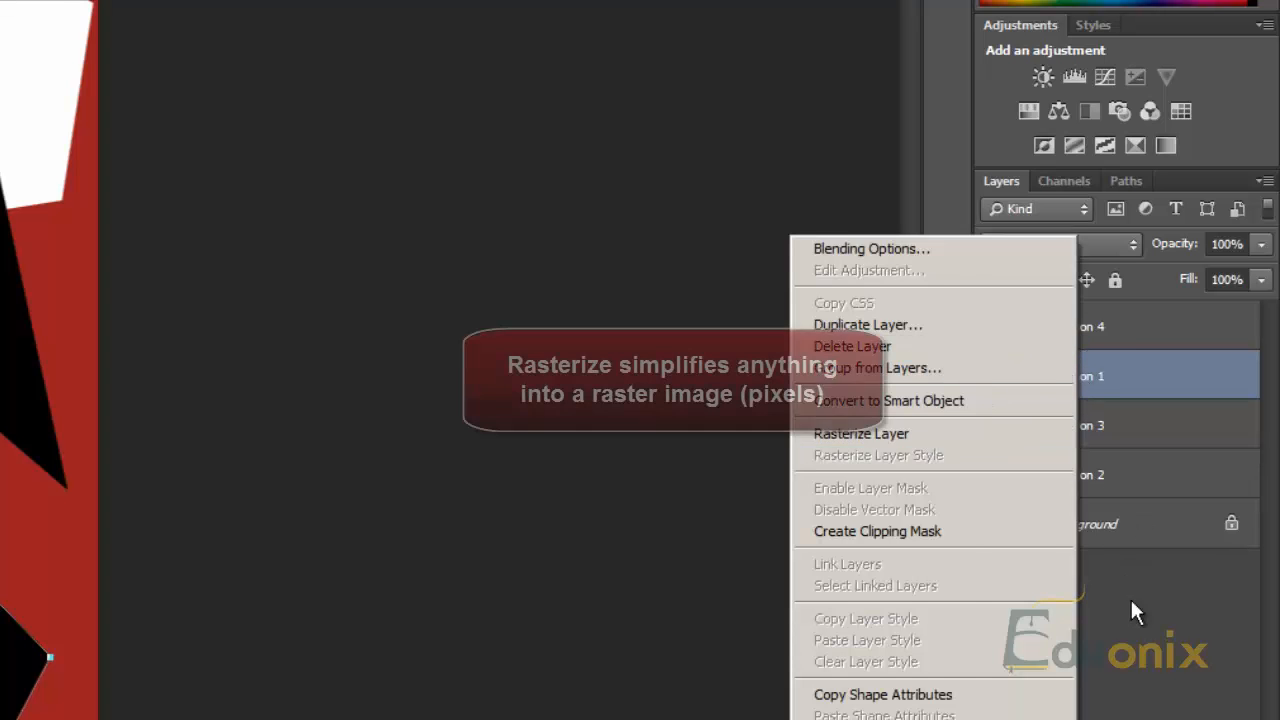
{"action": "left_click", "coordinate": [1110, 485], "text": "ctrl"}
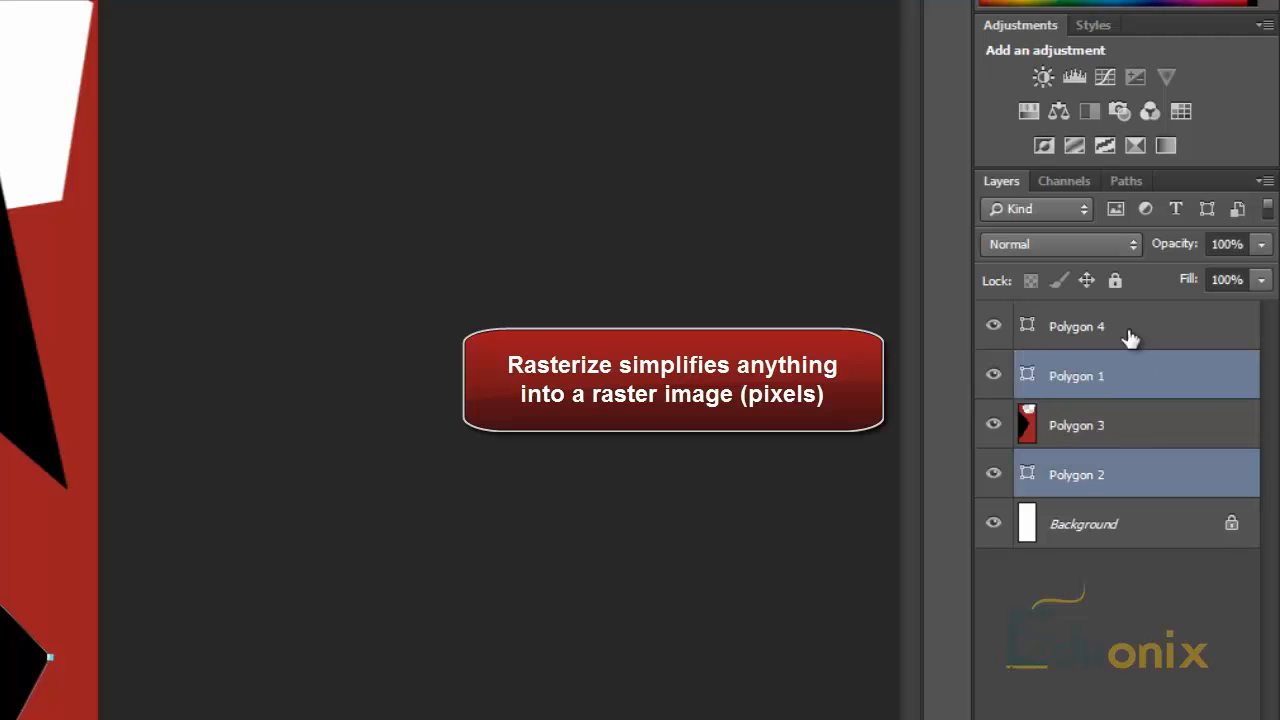
{"action": "left_click", "coordinate": [1122, 345], "text": "ctrl"}
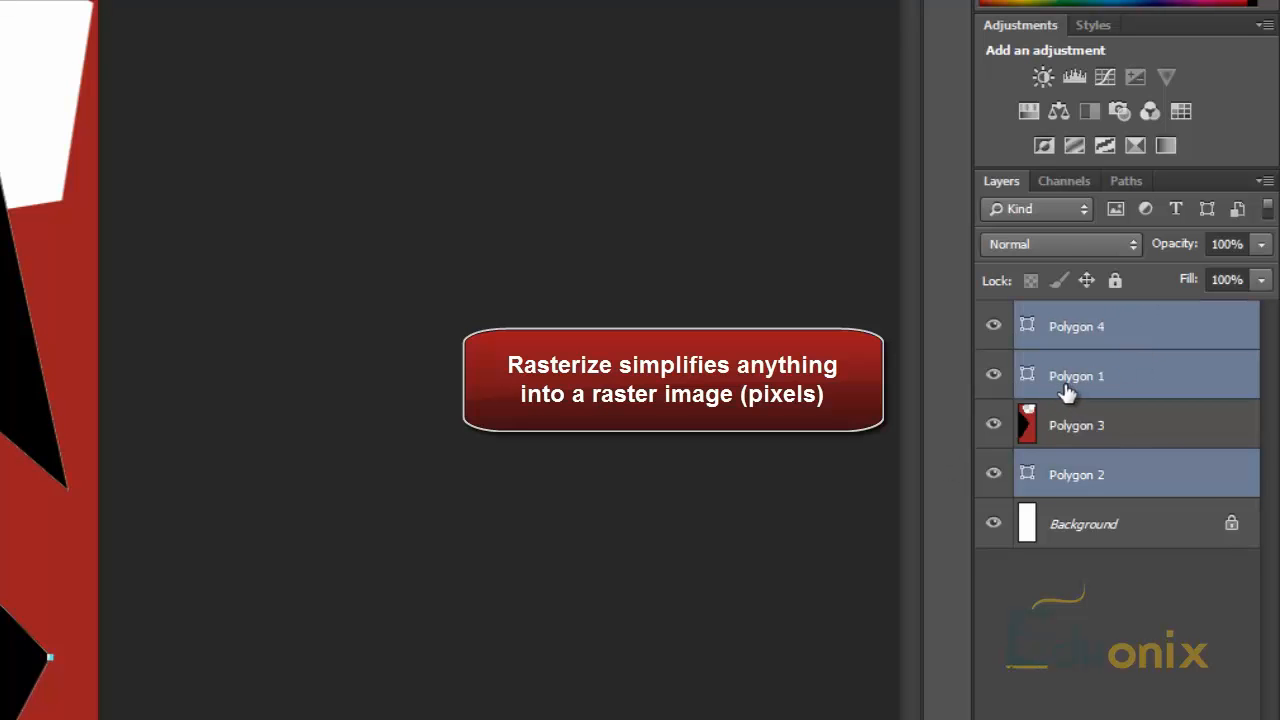
{"action": "key", "text": "ctrl+g"}
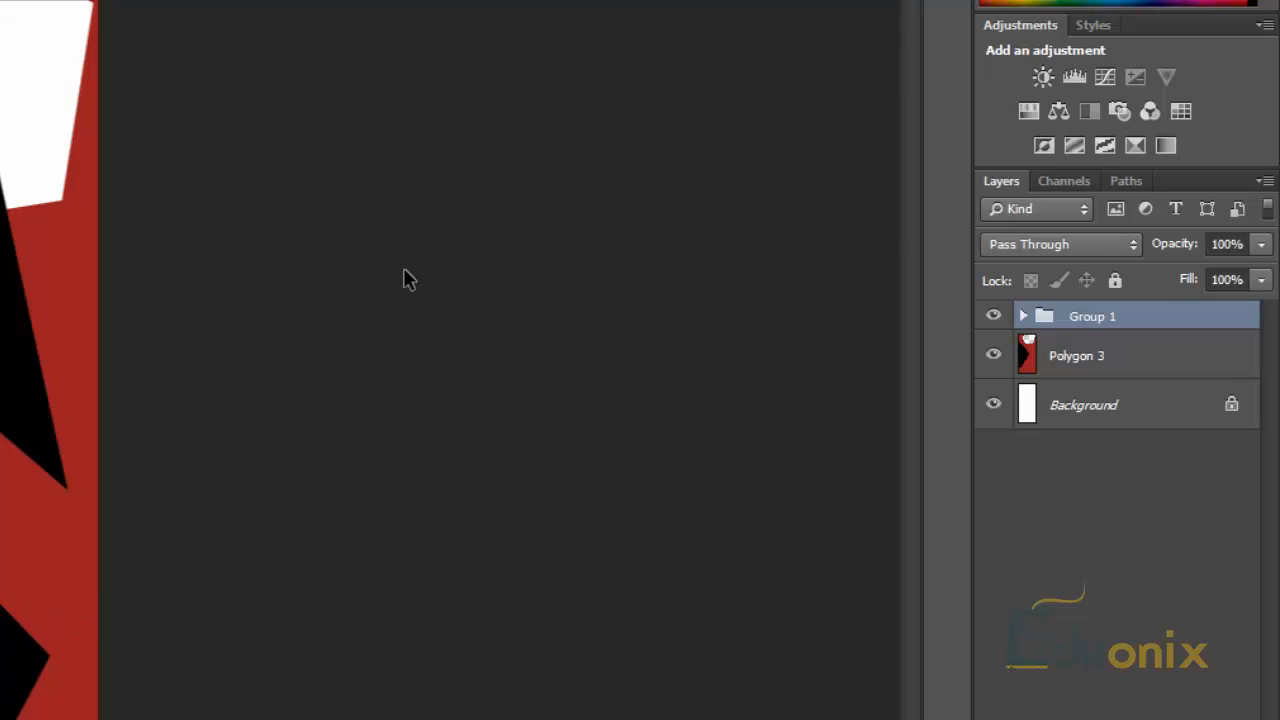
- Expand the new group and select Polygon 4, Polygon 1 and Polygon 2 in turn to examine their paths
{"action": "left_click", "coordinate": [1022, 316]}
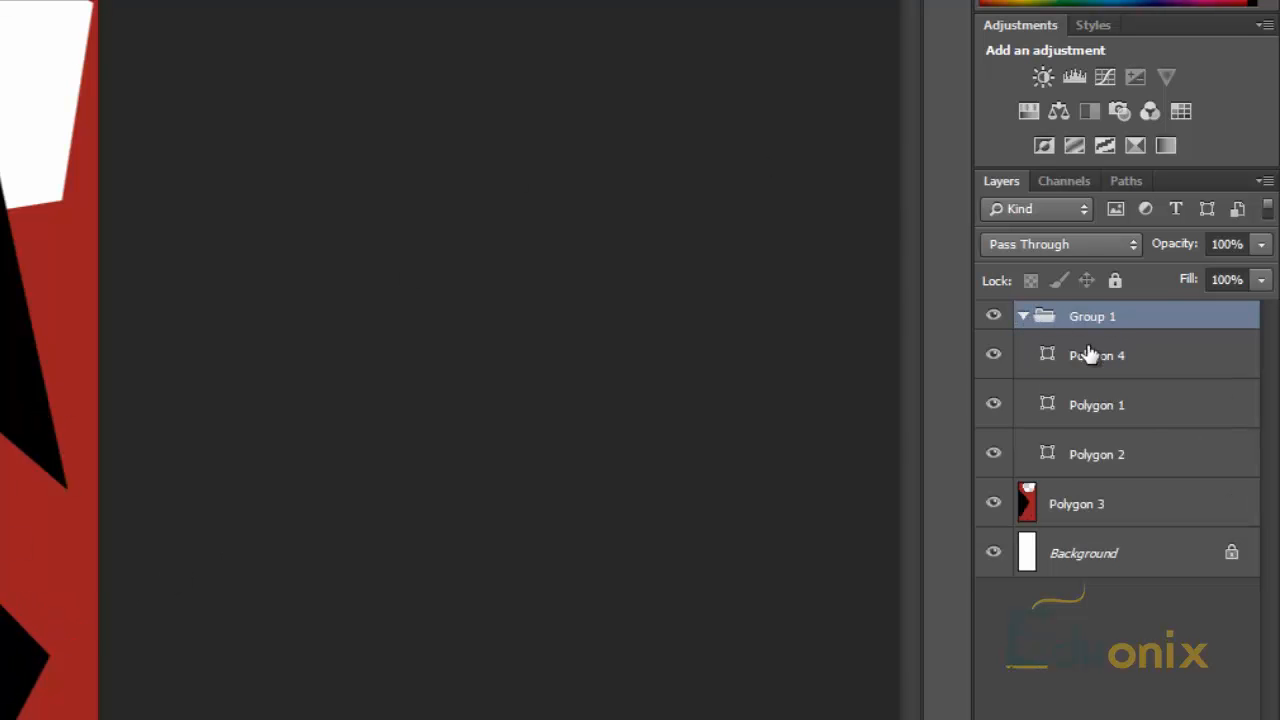
{"action": "left_click", "coordinate": [1100, 362]}
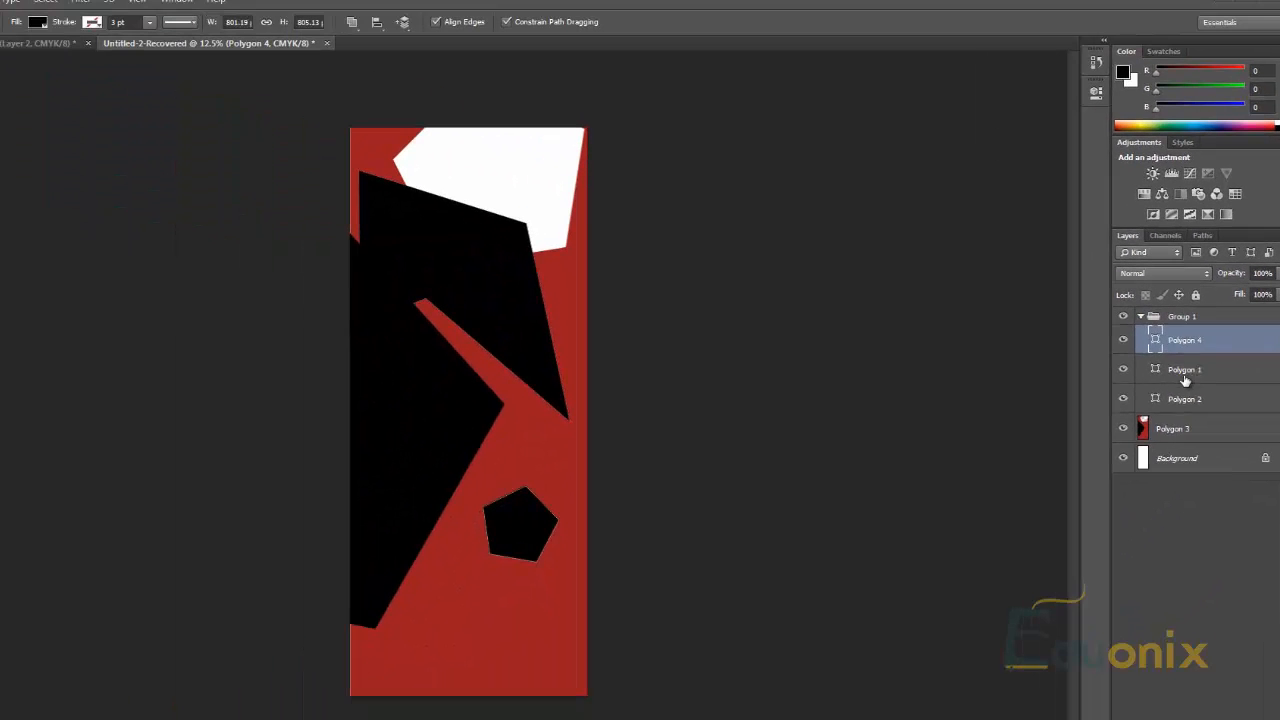
{"action": "left_click", "coordinate": [1097, 405]}
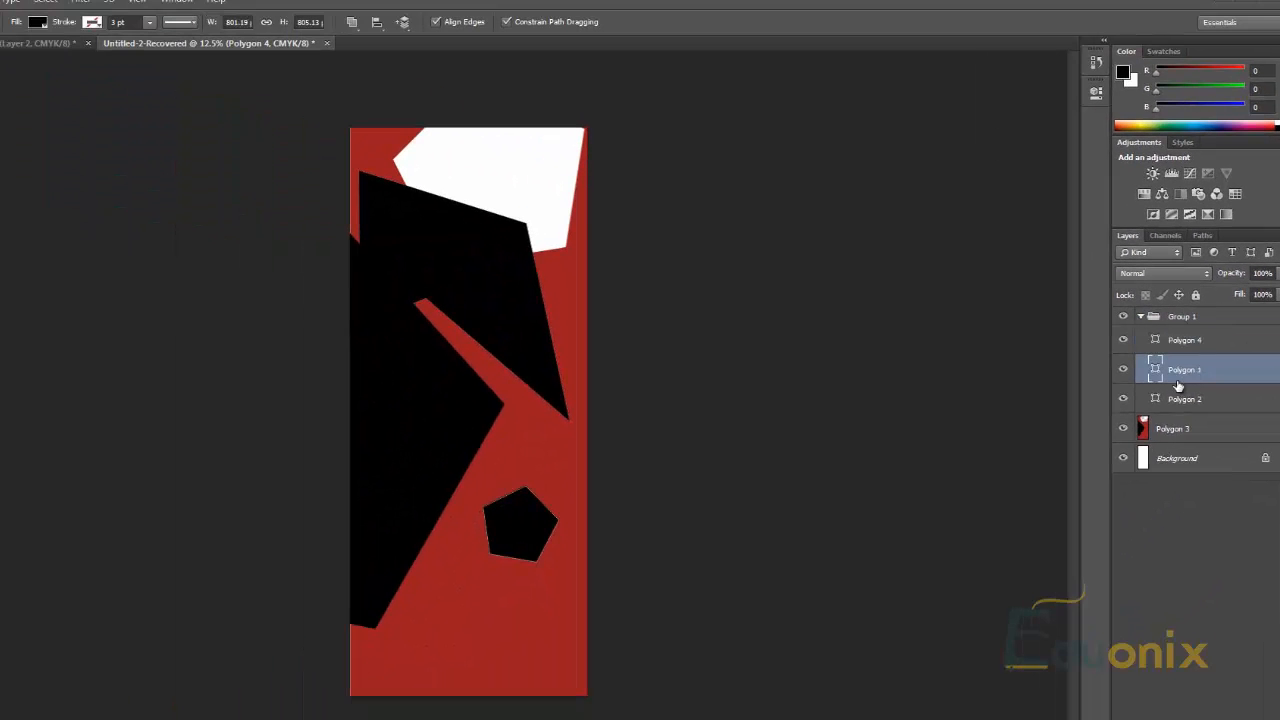
{"action": "left_click", "coordinate": [1175, 404]}
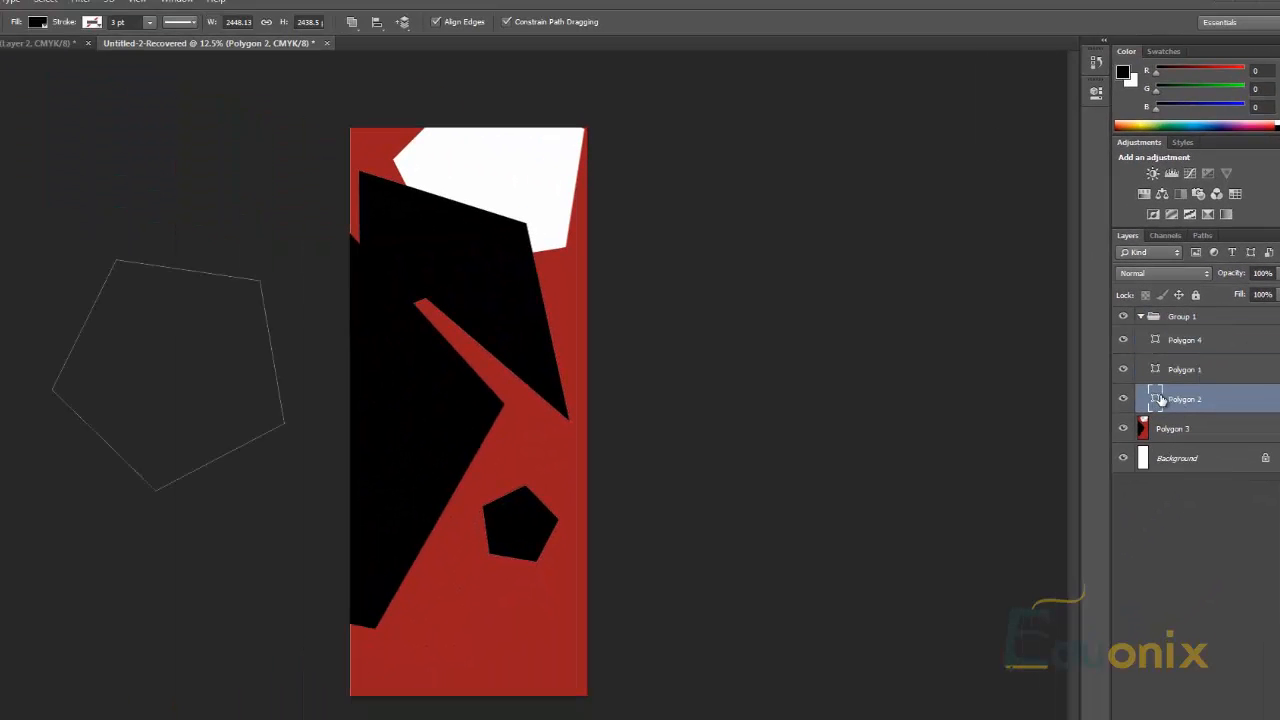
- Select the Polygon 4 layer and load its shape path as a selection
{"action": "left_click", "coordinate": [1204, 339]}
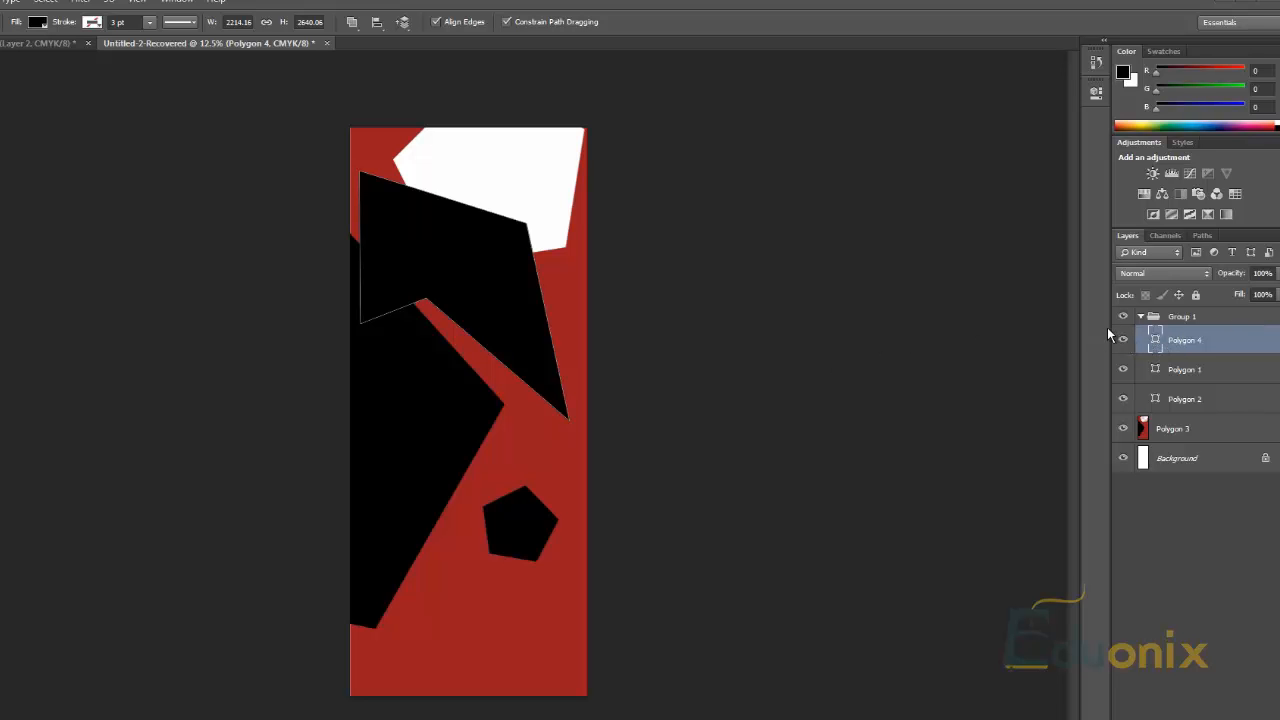
{"action": "left_click", "coordinate": [1209, 234]}
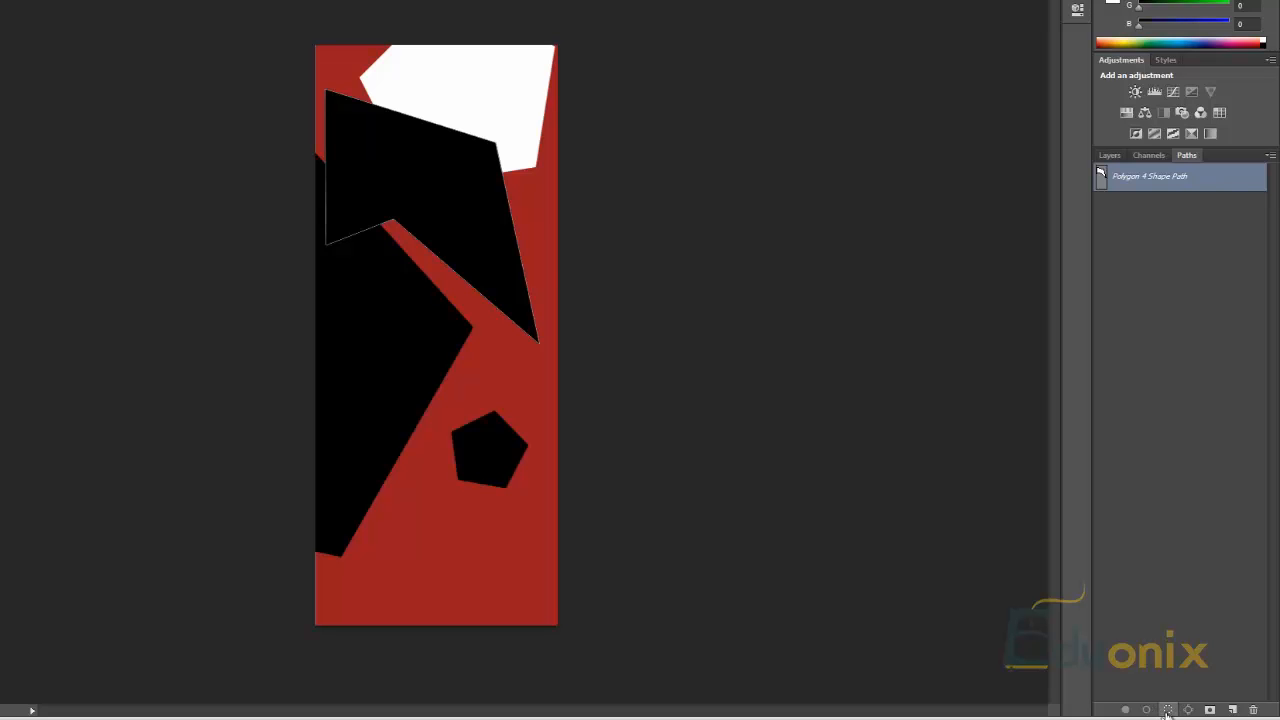
{"action": "left_click", "coordinate": [1168, 709]}
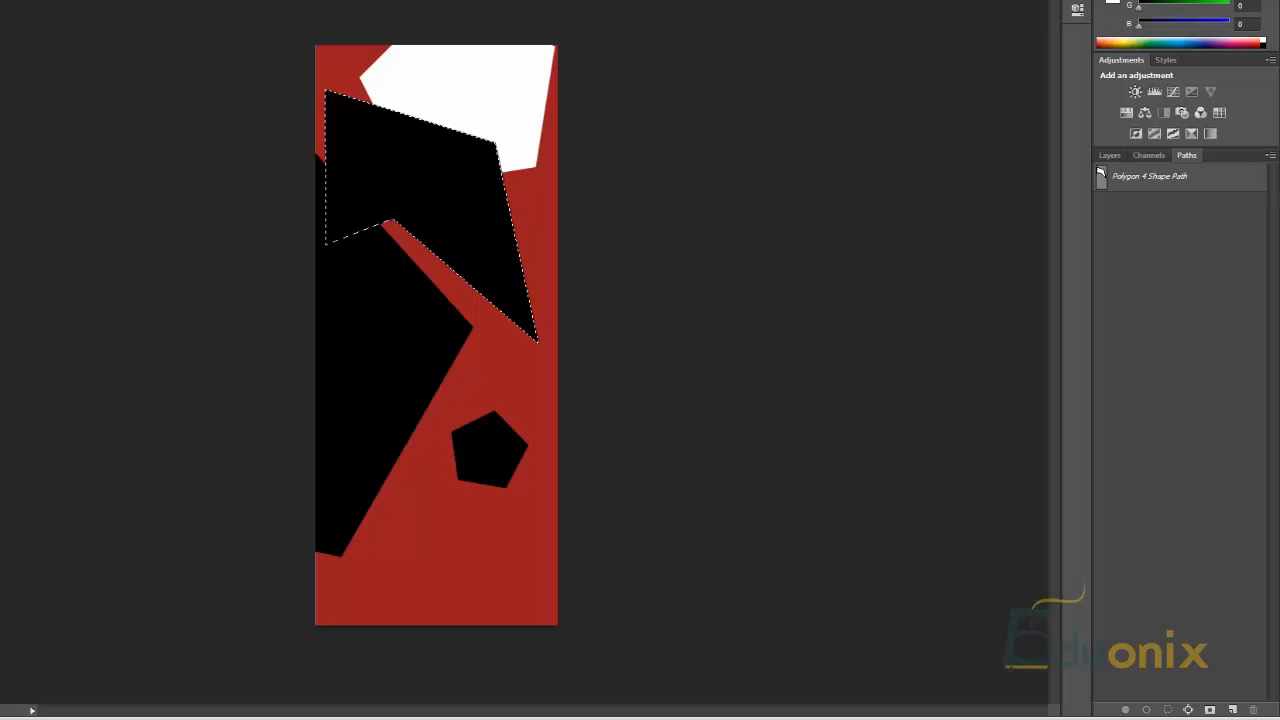
{"action": "key", "text": "ctrl+d"}
{"action": "left_click_drag", "start_coordinate": [516, 234], "coordinate": [557, 268]}
{"action": "key", "text": "ctrl+alt+z"}
{"action": "key", "text": "ctrl+alt+z"}
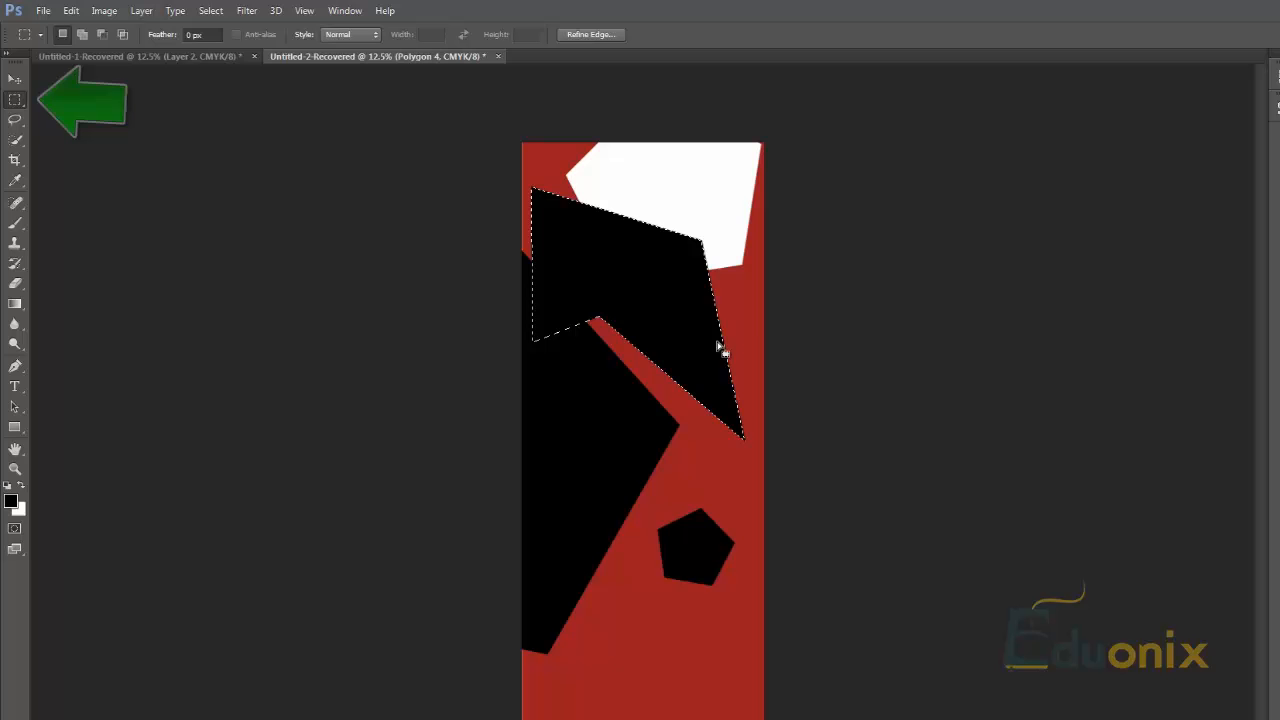
- Move the Polygon 4 selection outline down so it extends beyond the canvas's lower-right corner
{"action": "left_click_drag", "start_coordinate": [720, 348], "coordinate": [779, 709]}
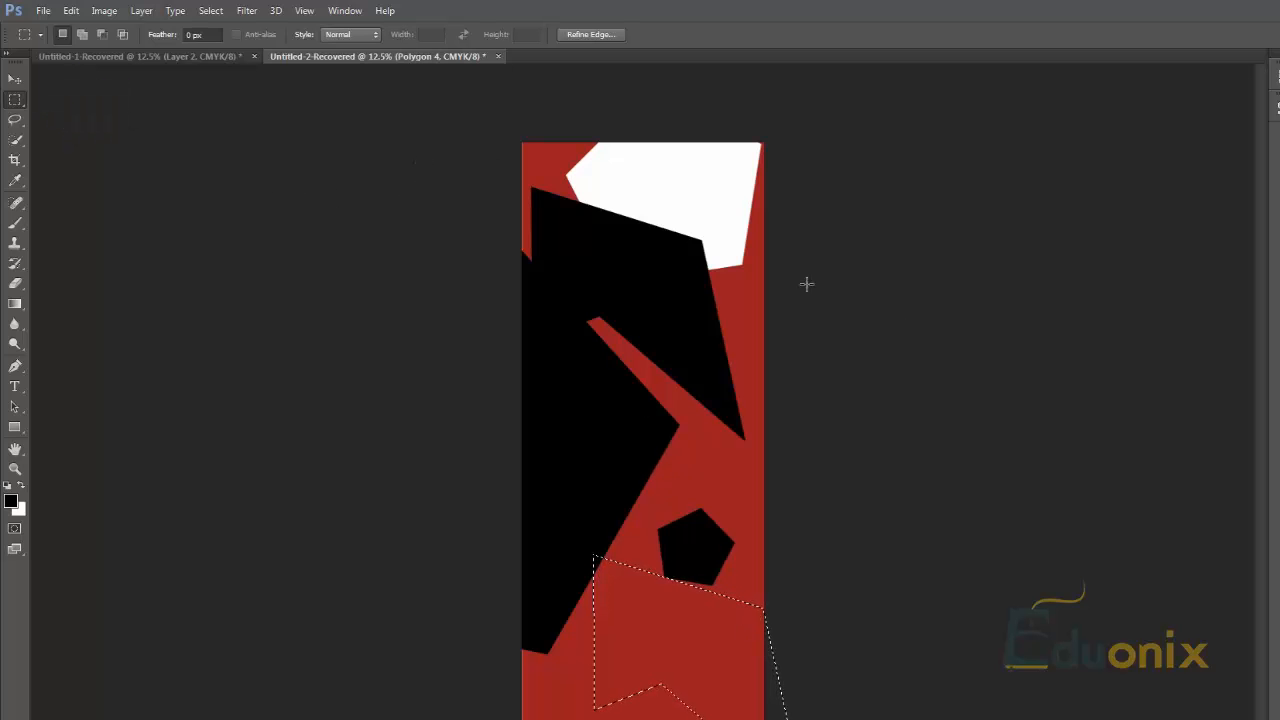
{"action": "left_click", "coordinate": [211, 10]}
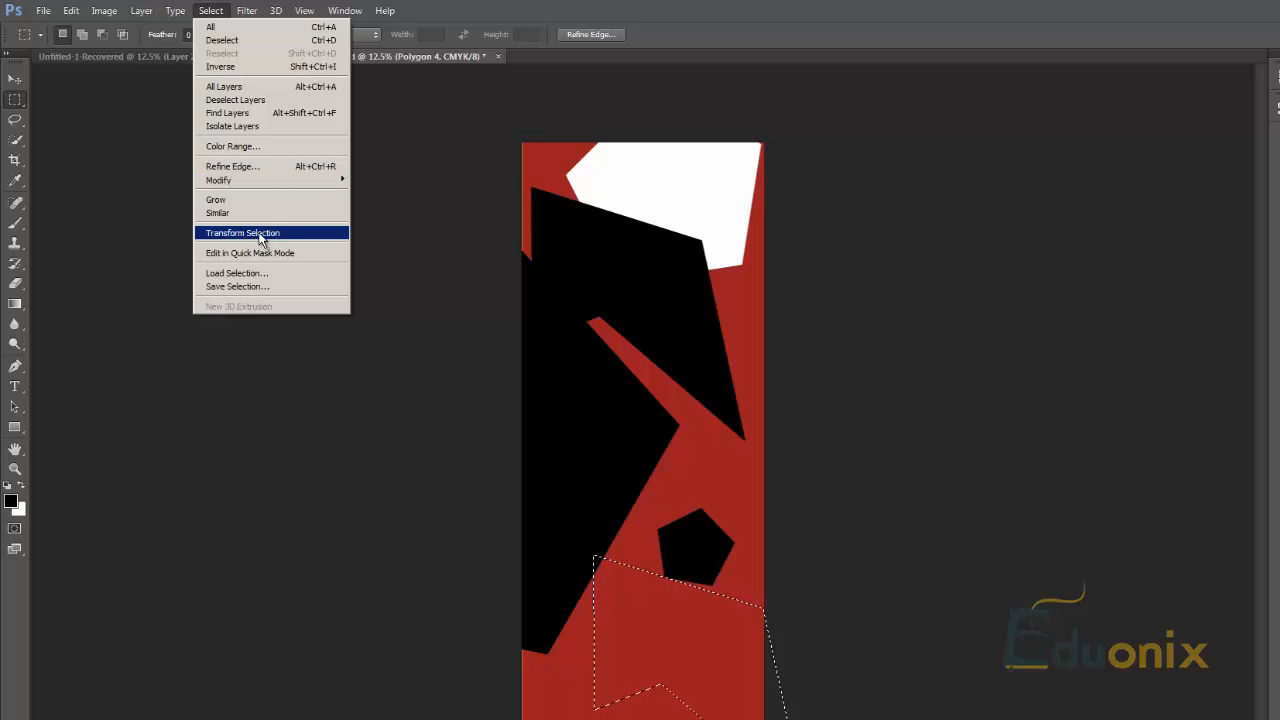
{"action": "left_click", "coordinate": [1217, 699]}
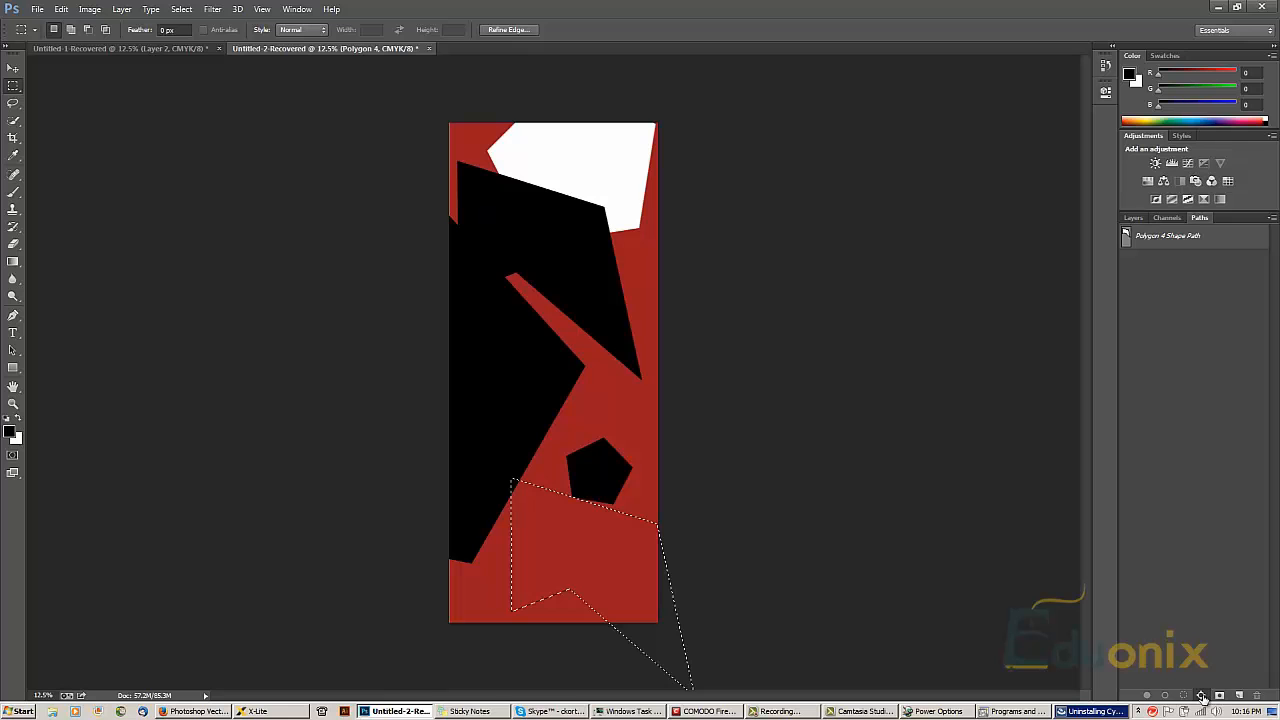
- Convert the selection into a work path and move that path up to the middle of the canvas
{"action": "left_click", "coordinate": [1202, 695]}
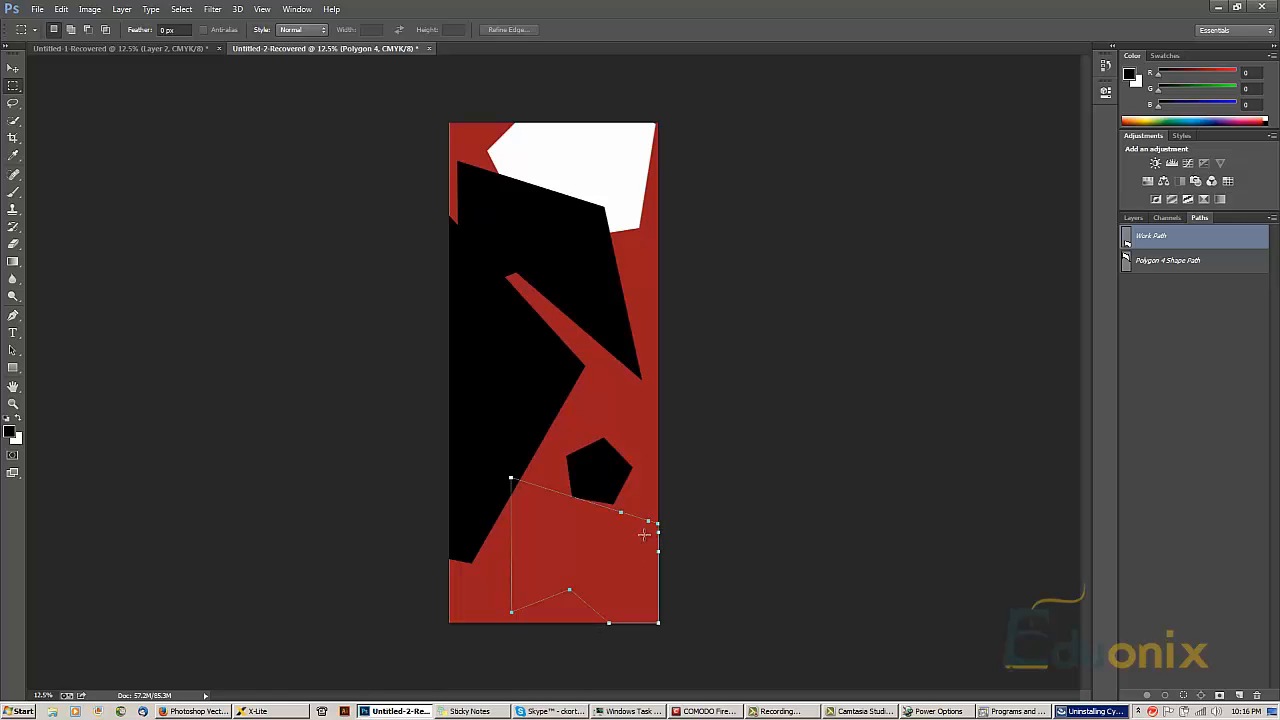
{"action": "left_click_drag", "start_coordinate": [648, 523], "coordinate": [628, 352]}
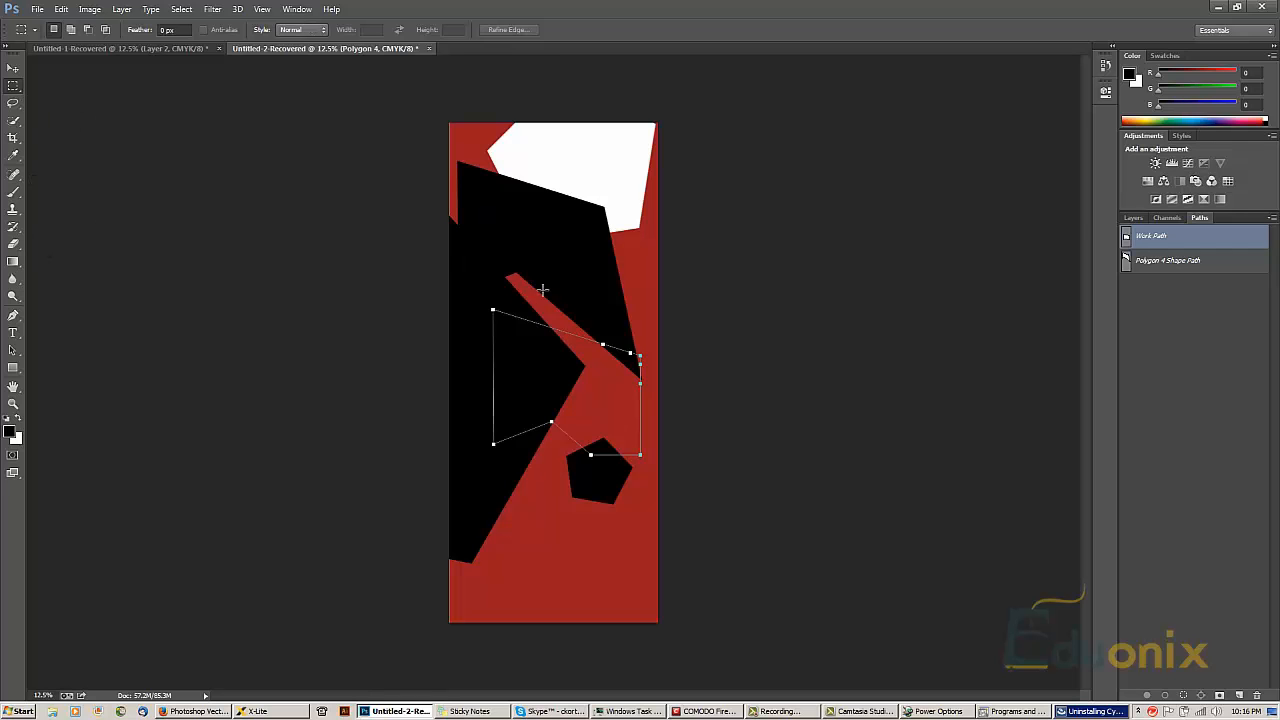
- Load the Polygon 4 Shape Path as a selection, compare it with the Work Path, and deselect
{"action": "left_click", "coordinate": [1128, 261], "text": "ctrl"}
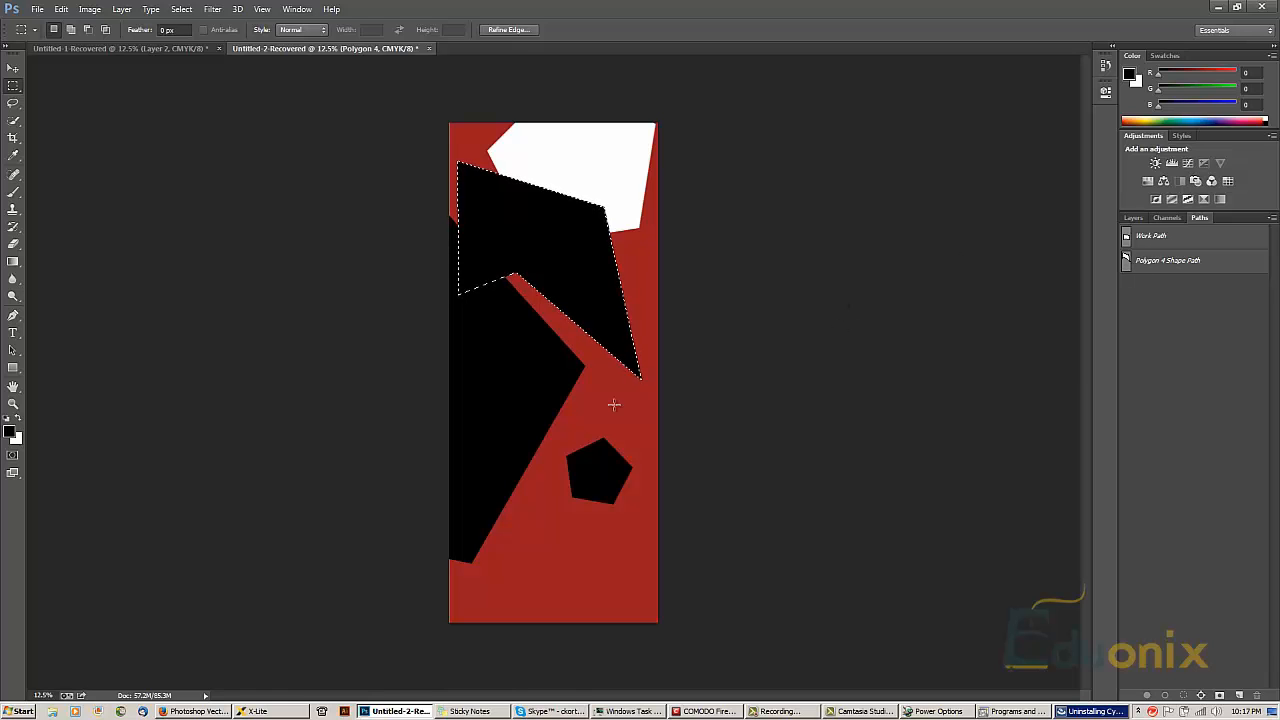
{"action": "left_click", "coordinate": [1160, 265]}
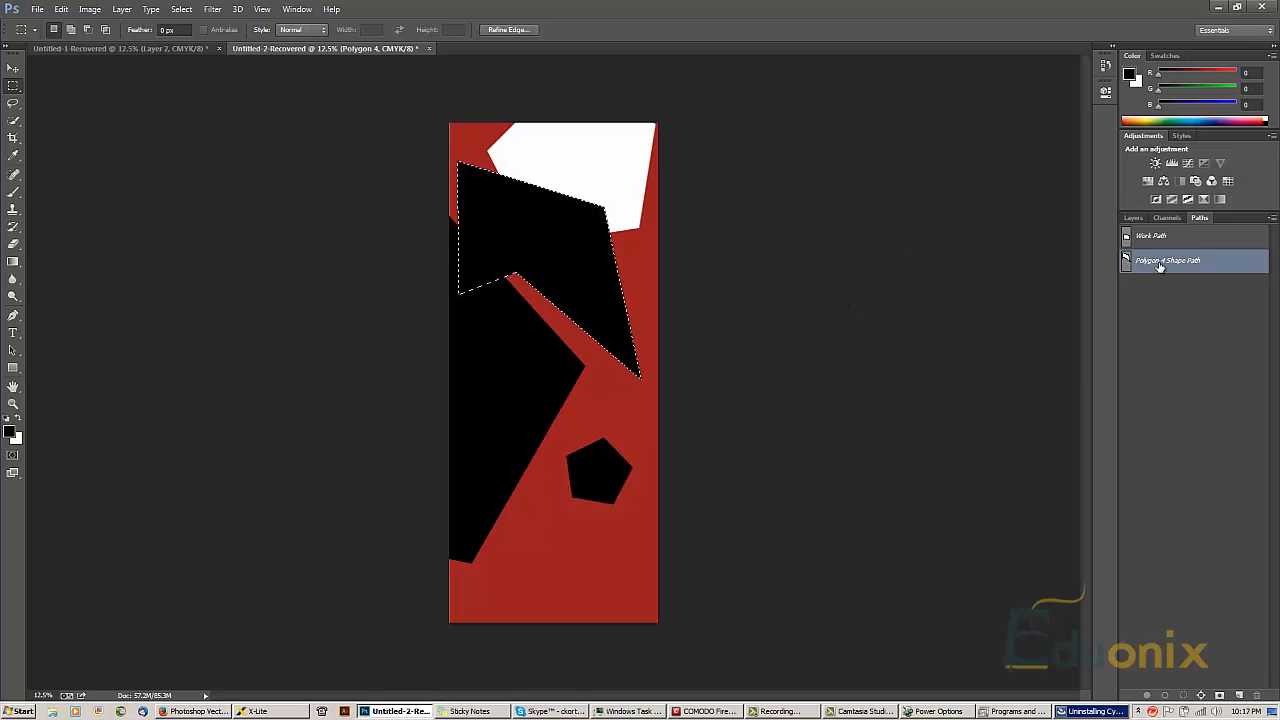
{"action": "left_click", "coordinate": [1129, 237]}
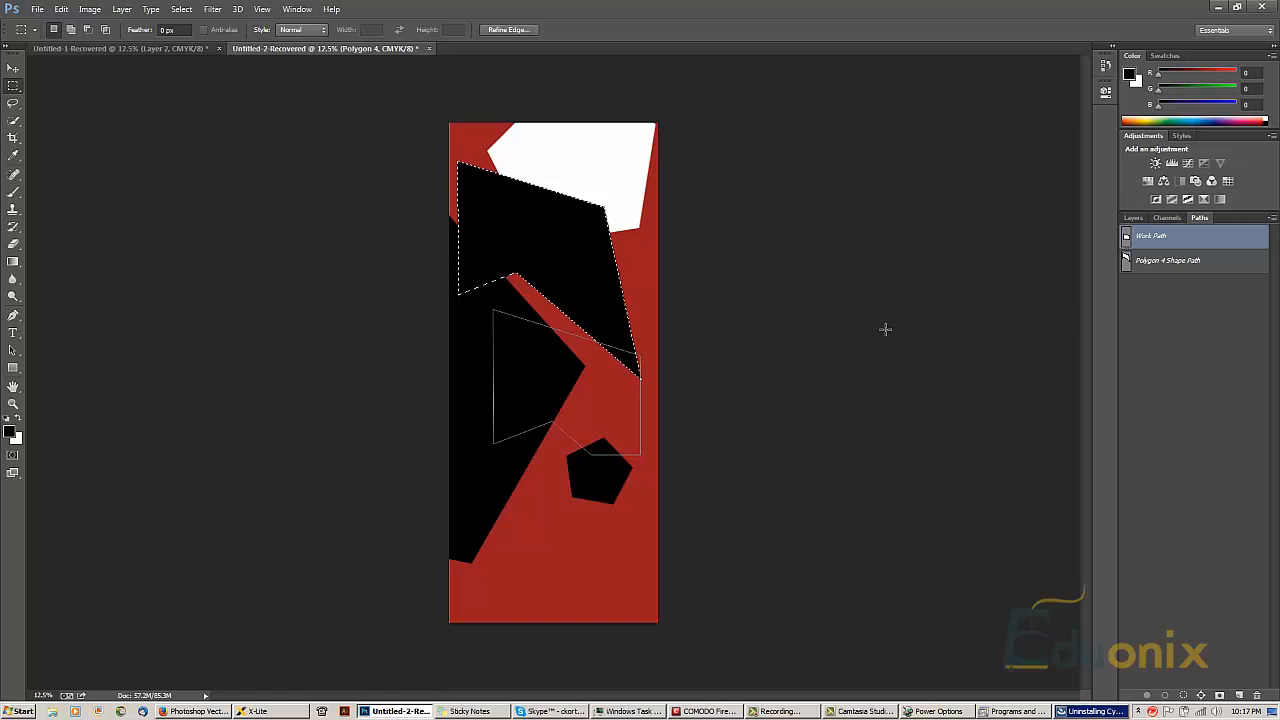
{"action": "left_click", "coordinate": [1128, 261]}
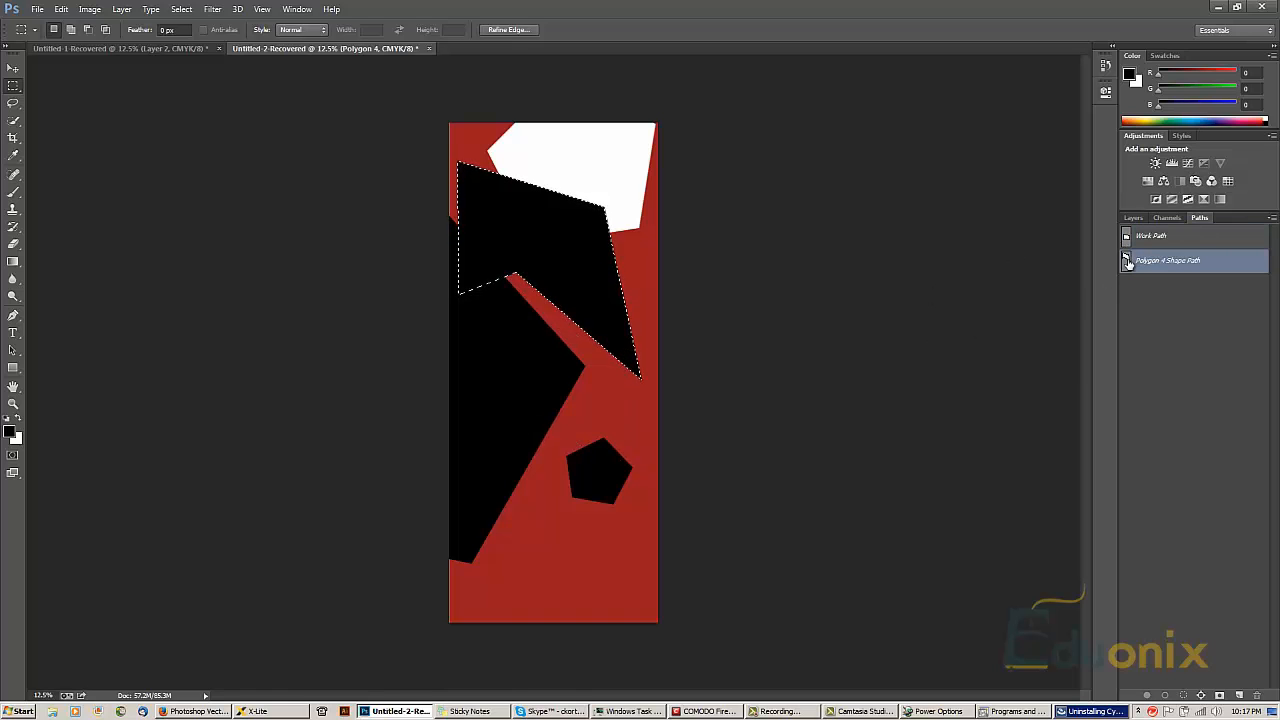
{"action": "key", "text": "ctrl+d"}
- Load the Polygon 4 Shape Path as a selection and add the Work Path's area to it
{"action": "left_click", "coordinate": [1127, 264], "text": "ctrl"}
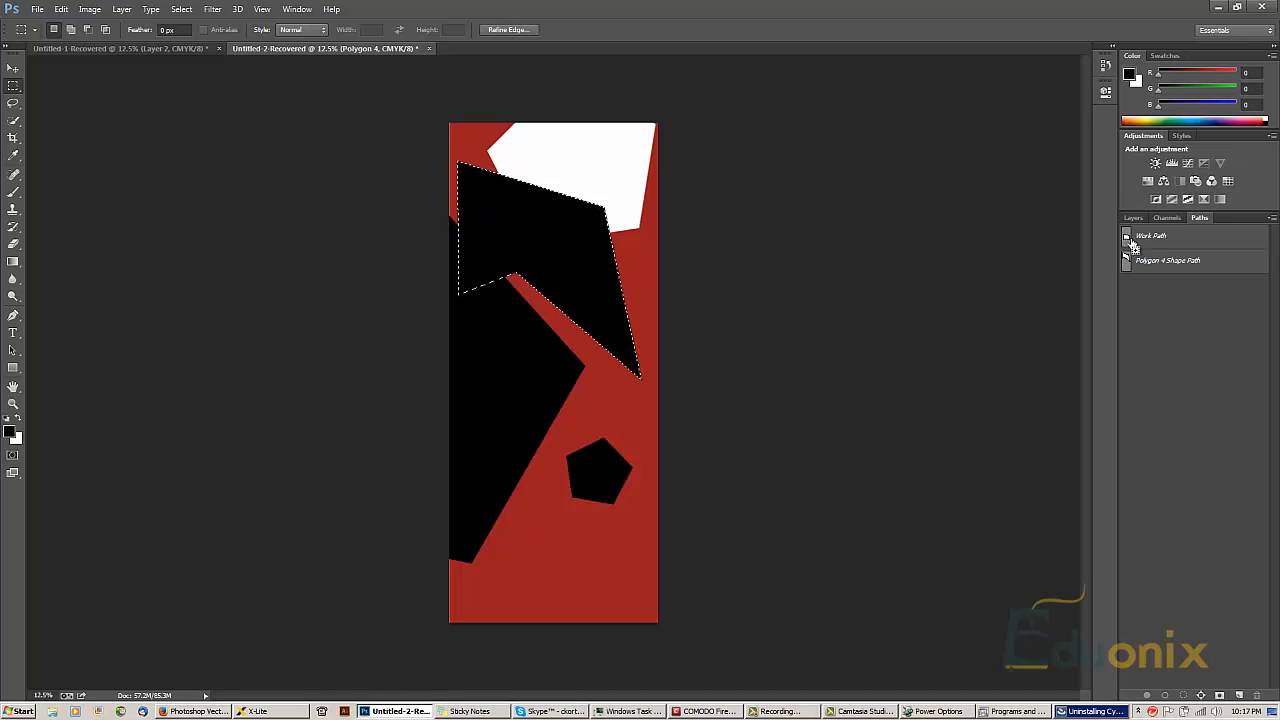
{"action": "left_click", "coordinate": [1128, 240], "text": "ctrl+shift"}
- Select the Polygon 1 layer and load selections from the Polygon 4, Polygon 3, Polygon 2 and Polygon 1 layers, ending with Polygon 4
{"action": "left_click", "coordinate": [1133, 217]}
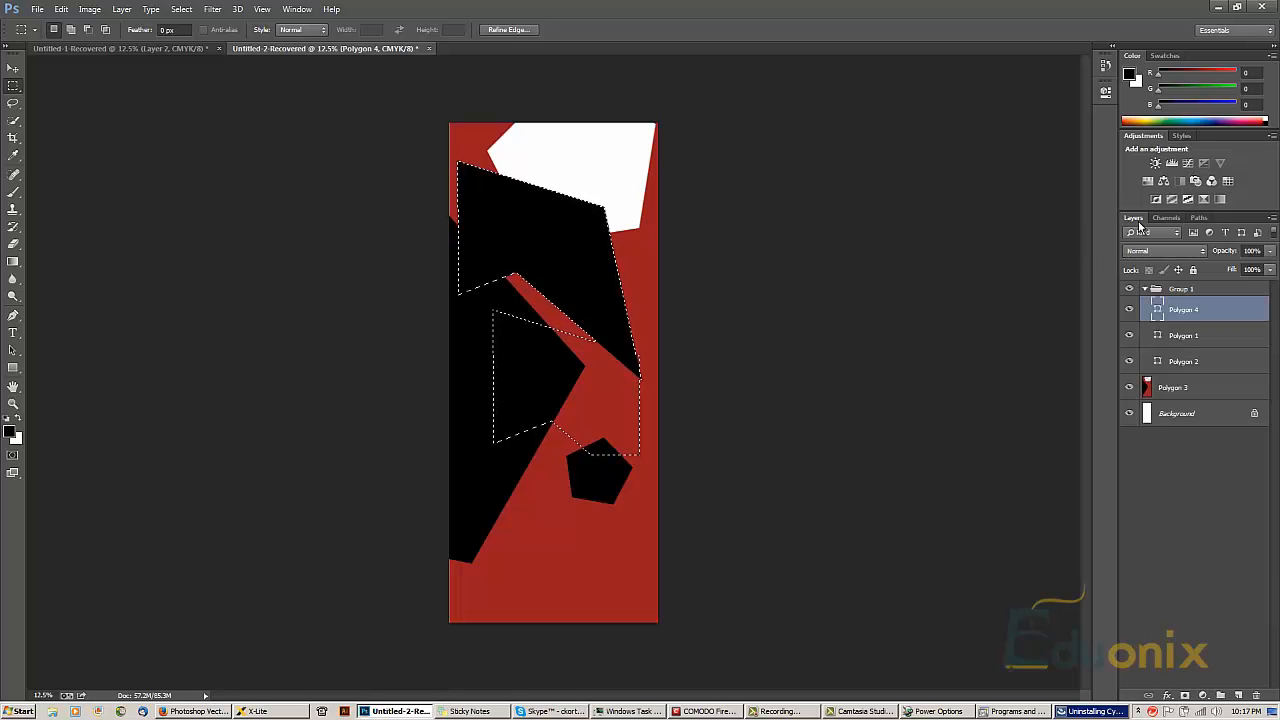
{"action": "left_click", "coordinate": [1160, 338]}
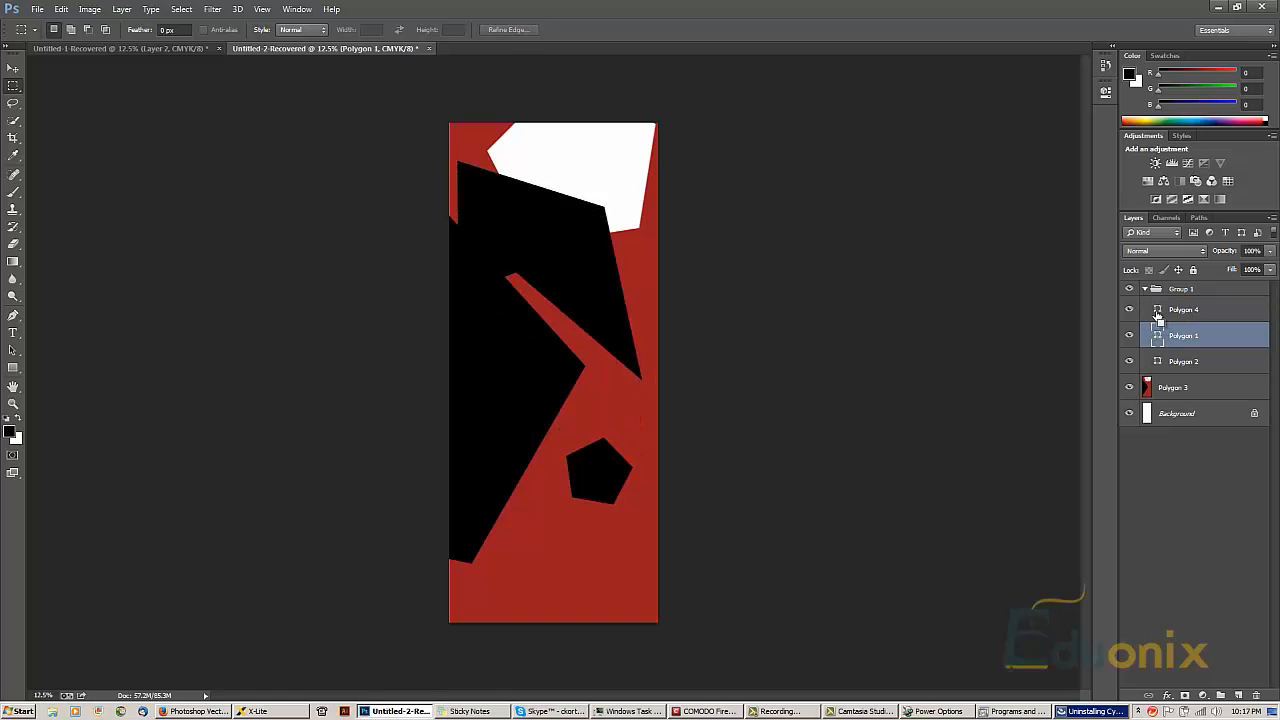
{"action": "left_click", "coordinate": [1158, 320], "text": "ctrl"}
{"action": "left_click", "coordinate": [1150, 396], "text": "ctrl"}
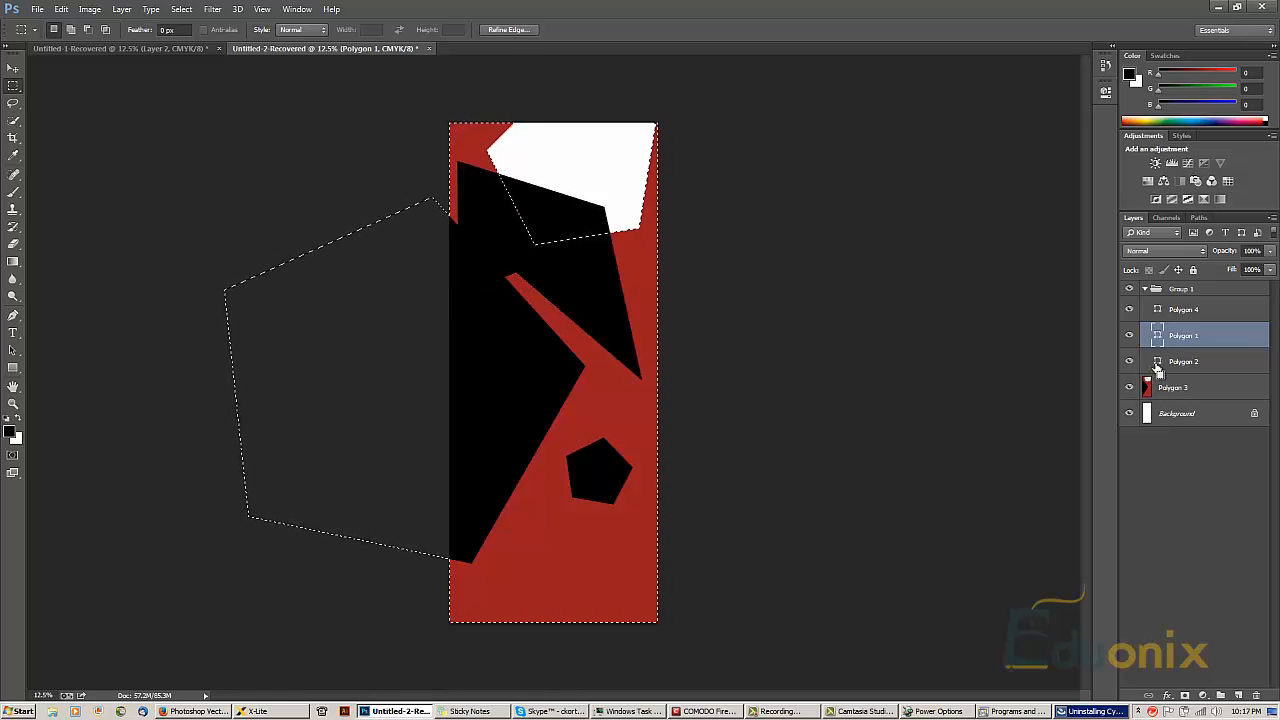
{"action": "left_click", "coordinate": [1152, 366], "text": "ctrl"}
{"action": "key", "text": "Return"}
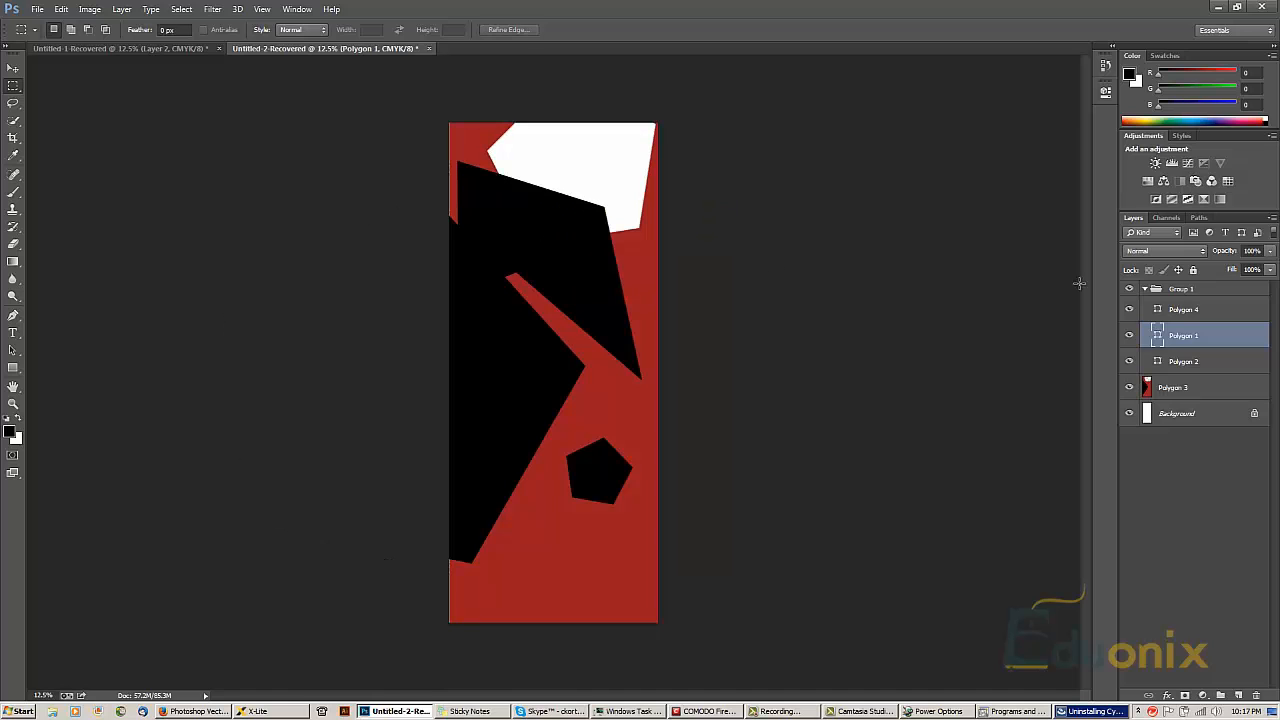
{"action": "left_click", "coordinate": [1157, 336], "text": "ctrl"}
{"action": "left_click", "coordinate": [1158, 312], "text": "ctrl"}
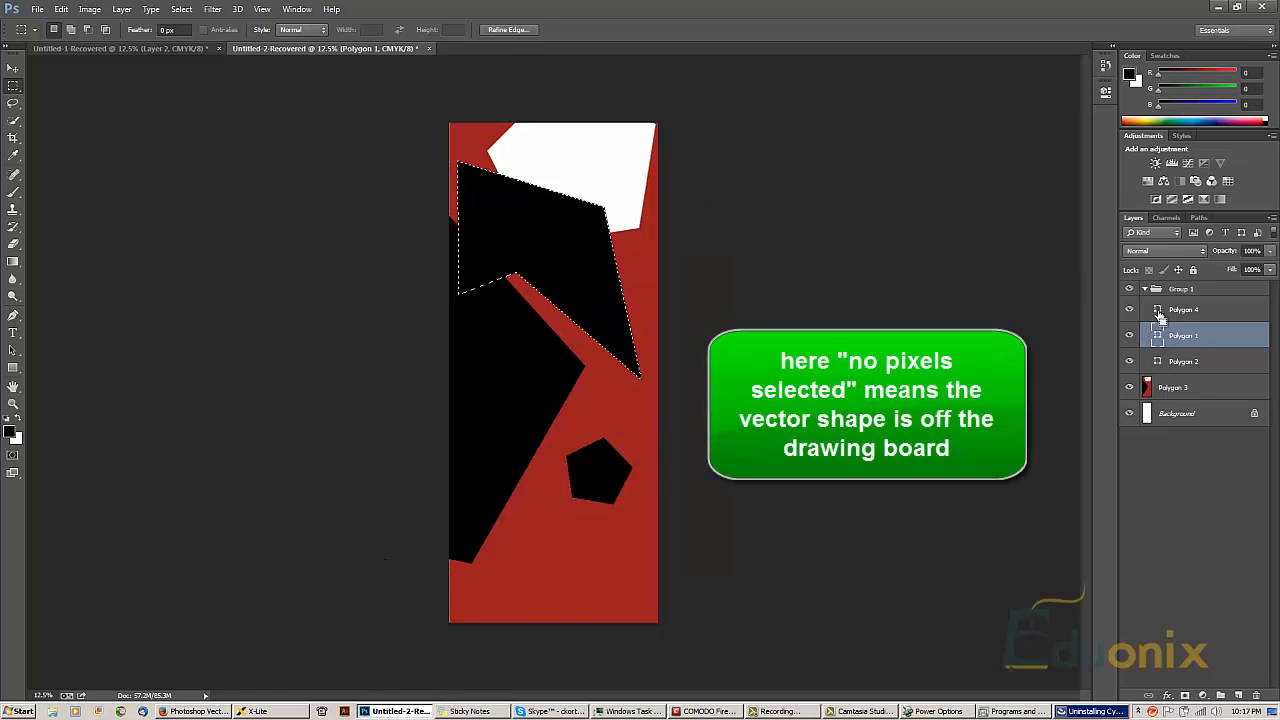
- Select the Polygon 2 layer and examine the Work Path and the Polygon 2 Shape Path in turn
{"action": "left_click", "coordinate": [1190, 362]}
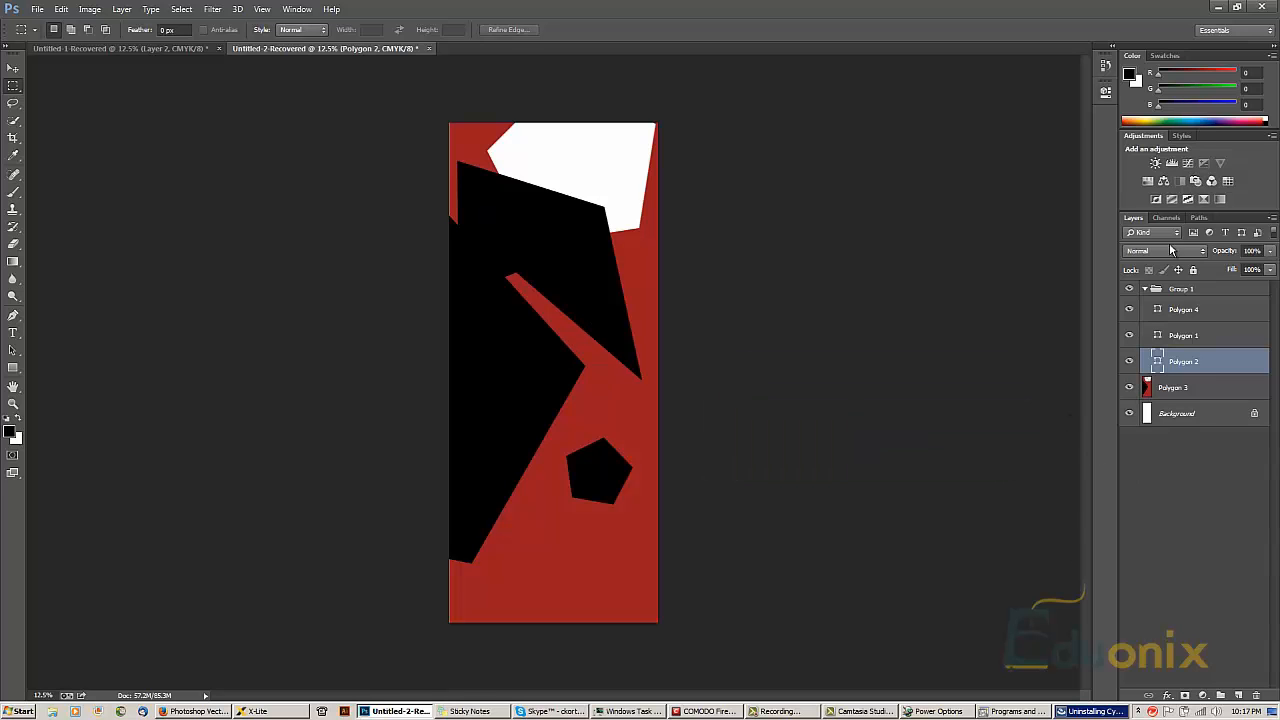
{"action": "left_click", "coordinate": [1198, 218]}
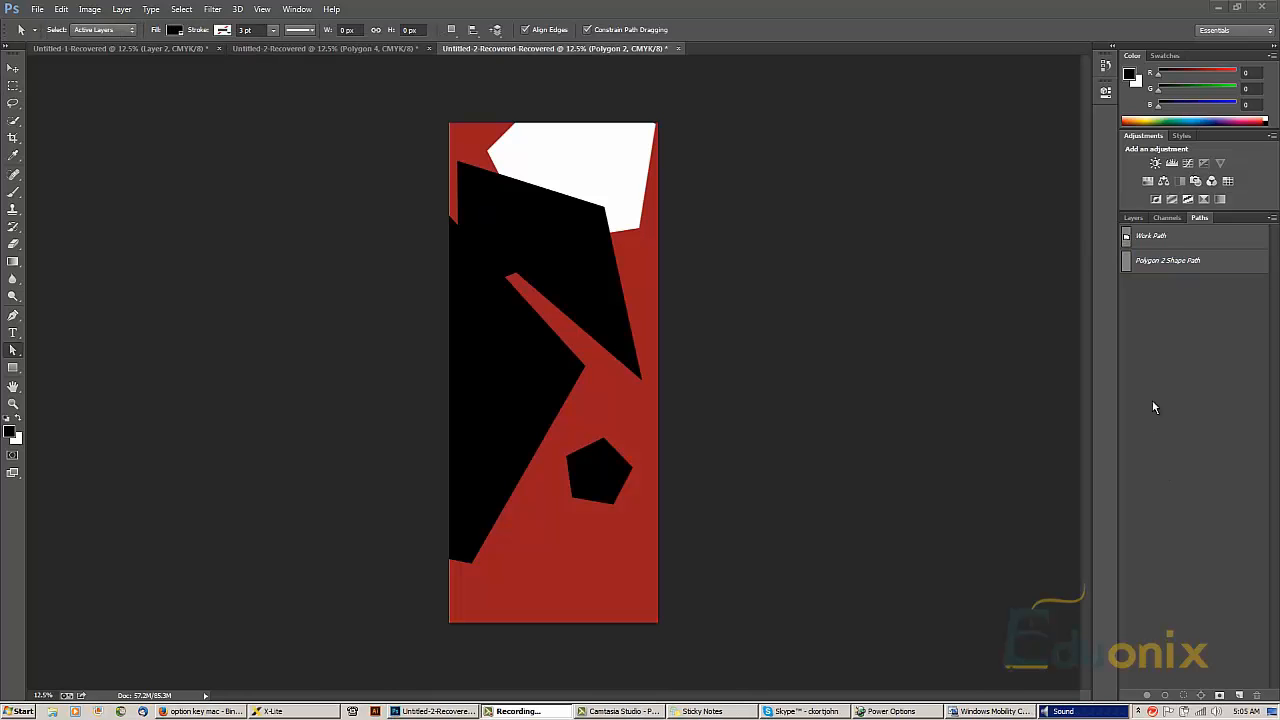
{"action": "left_click", "coordinate": [1130, 264]}
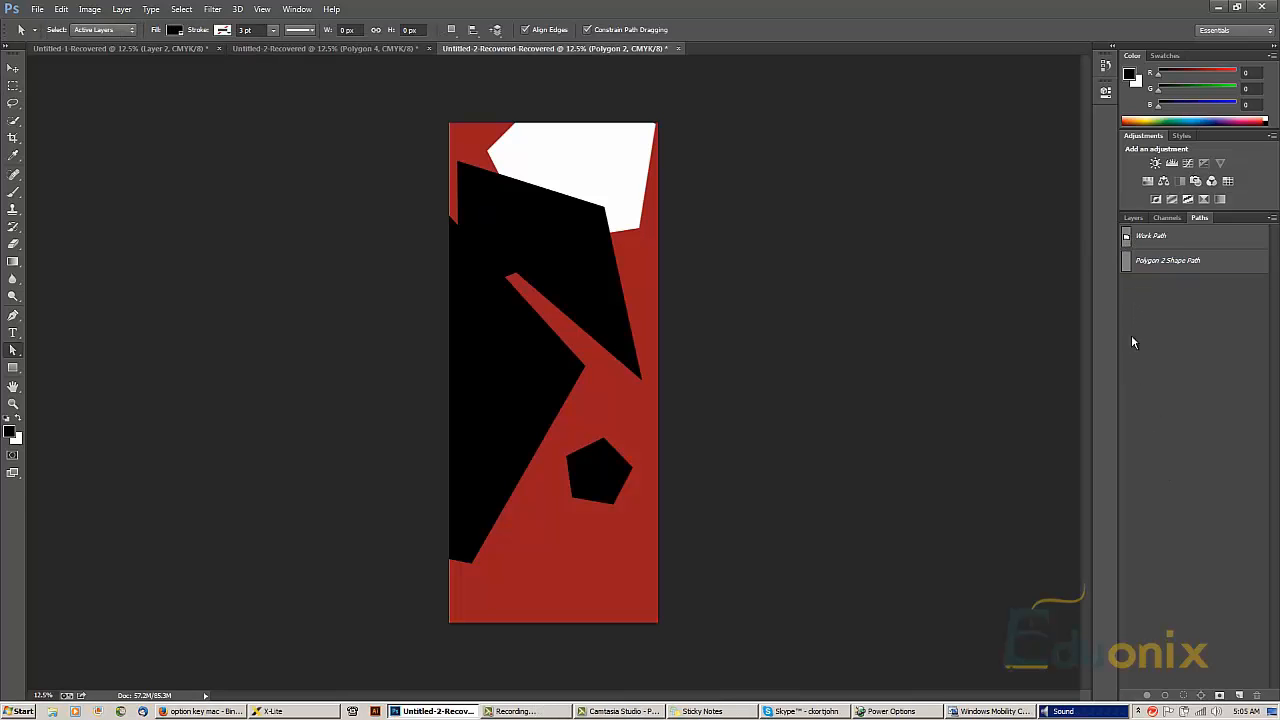
{"action": "left_click", "coordinate": [1128, 249]}
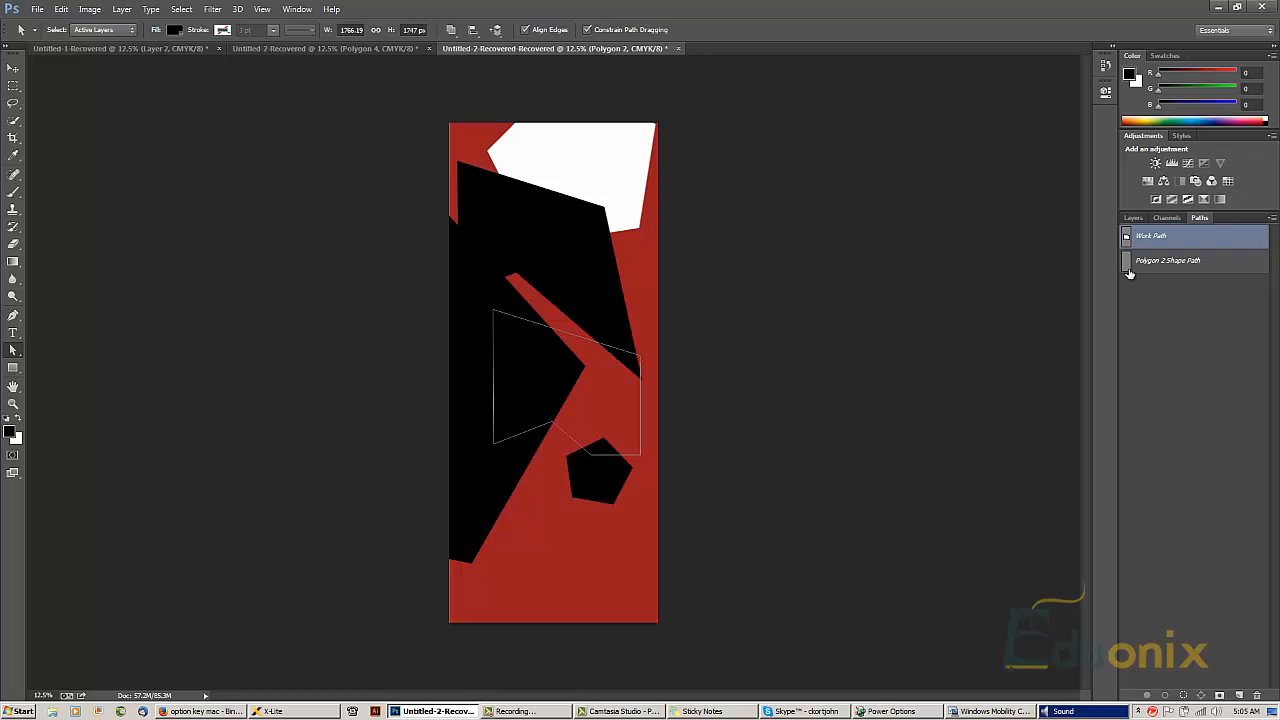
{"action": "left_click", "coordinate": [1127, 263]}
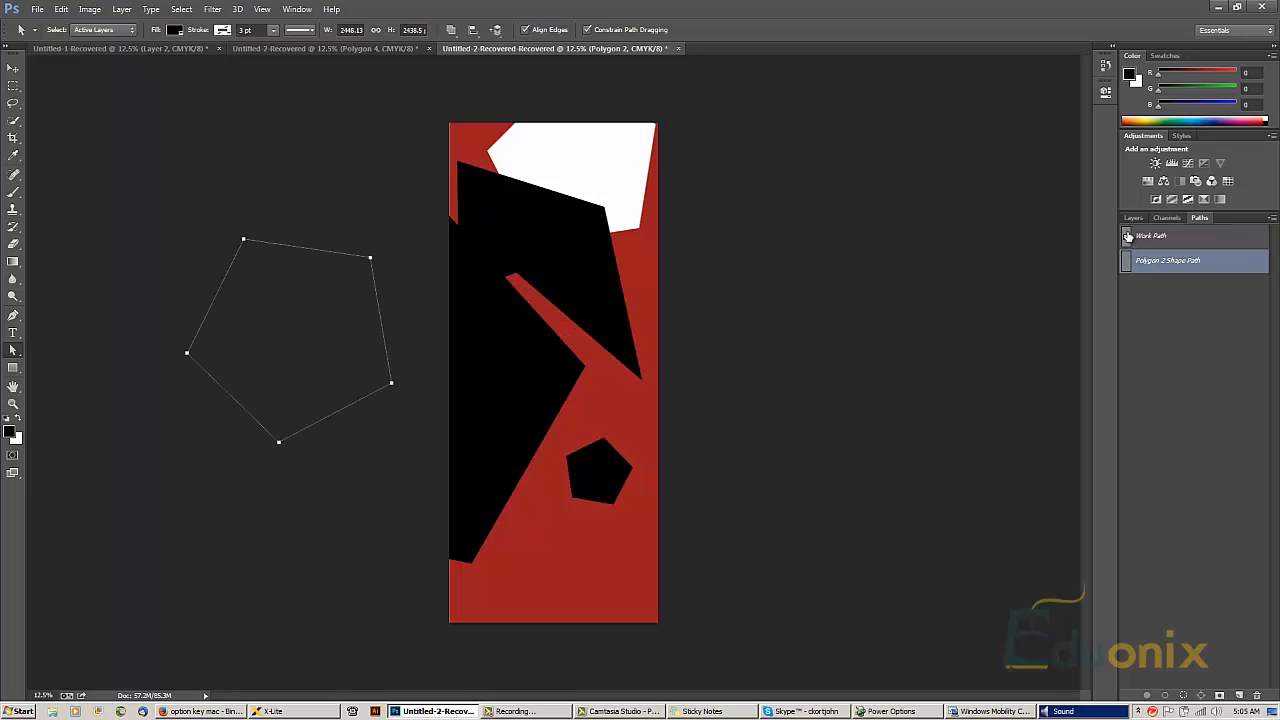
- Try moving the Polygon 2 Shape Path from the pasteboard onto the lower half of the canvas and deselect the path
{"action": "left_click", "coordinate": [1127, 239]}
{"action": "left_click", "coordinate": [1135, 262]}
{"action": "left_click_drag", "start_coordinate": [378, 391], "coordinate": [638, 483]}
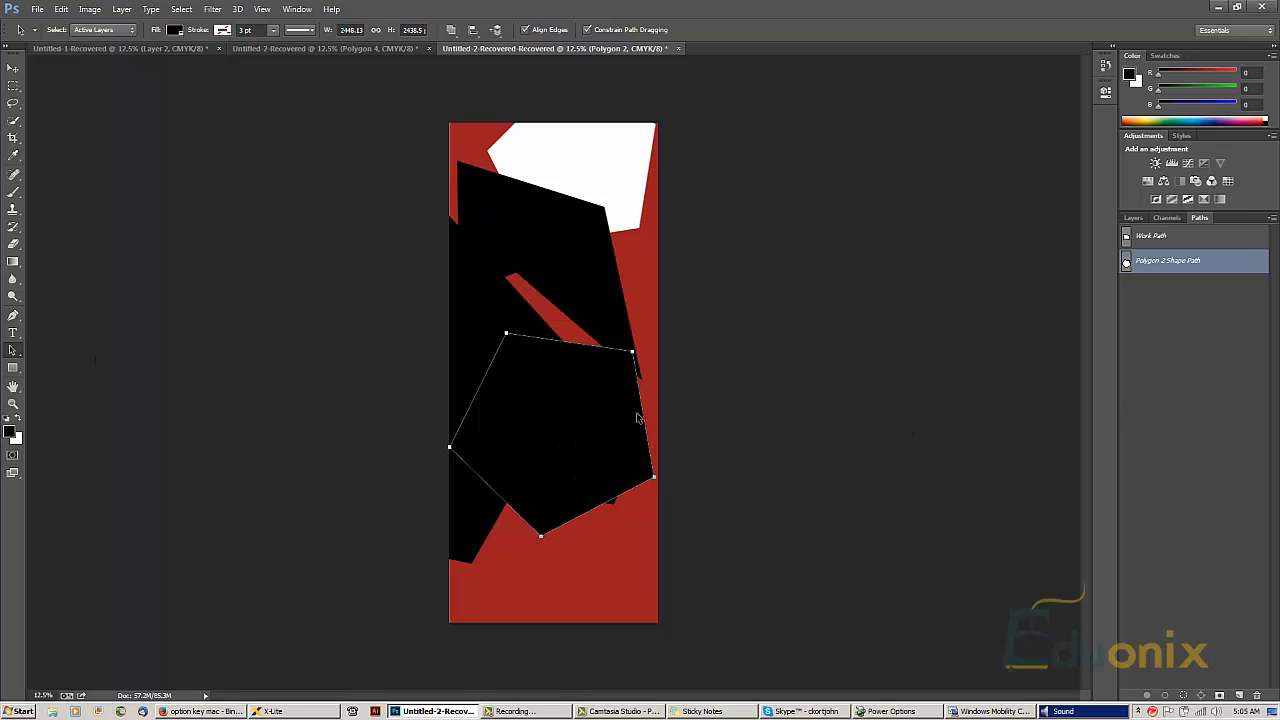
{"action": "left_click", "coordinate": [1175, 302]}
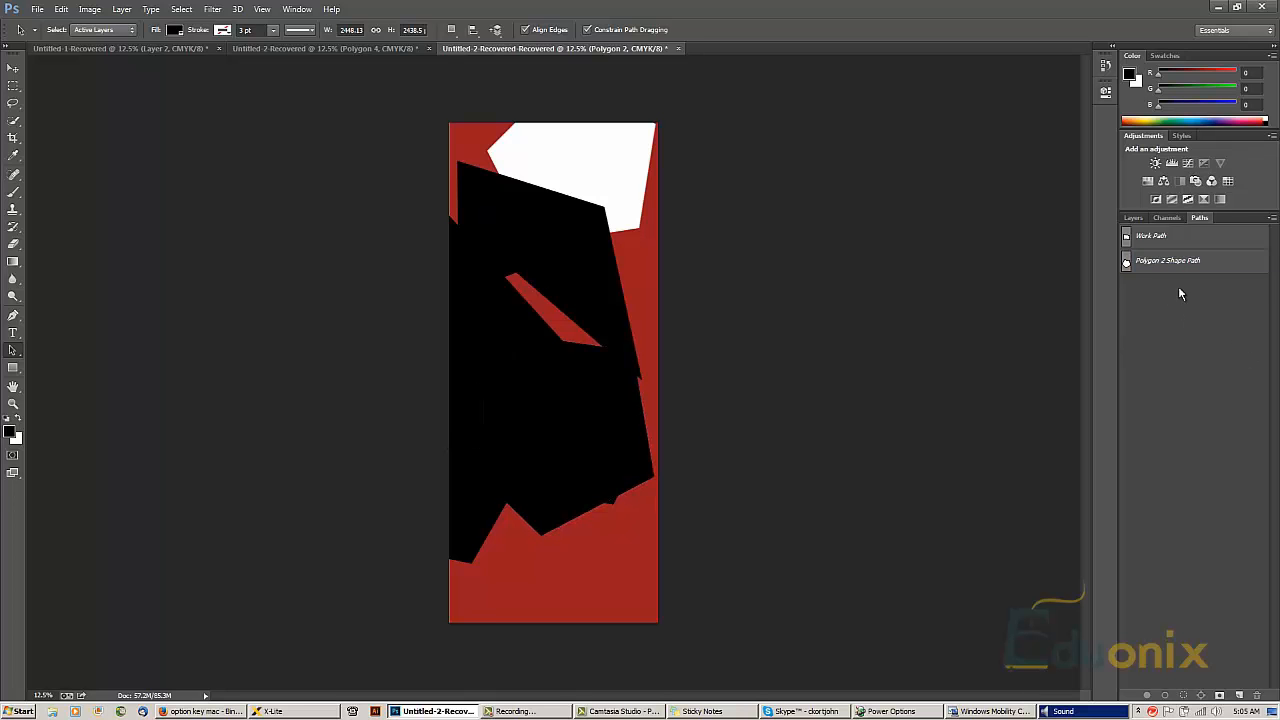
- Move the Polygon 2 pentagon onto the canvas so it spans nearly the full width, and review the Snap To options
{"action": "left_click", "coordinate": [1136, 263]}
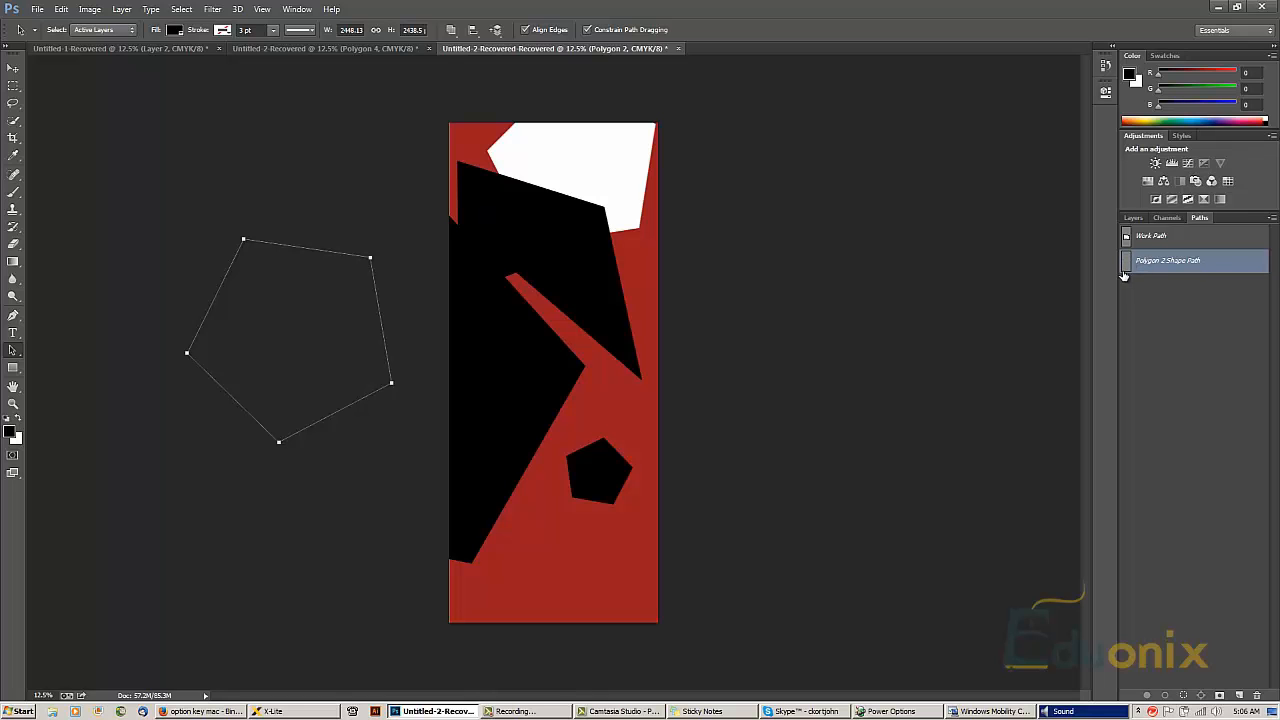
{"action": "left_click_drag", "start_coordinate": [303, 380], "coordinate": [532, 404]}
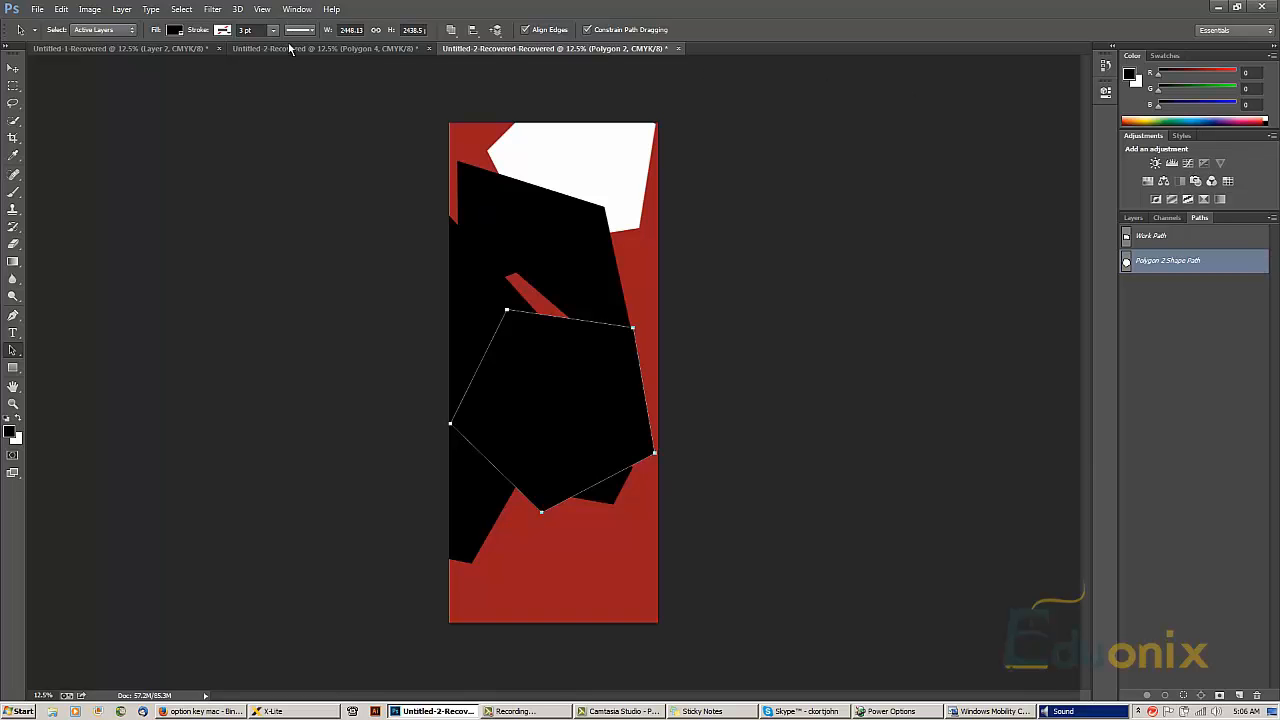
{"action": "left_click", "coordinate": [268, 10]}
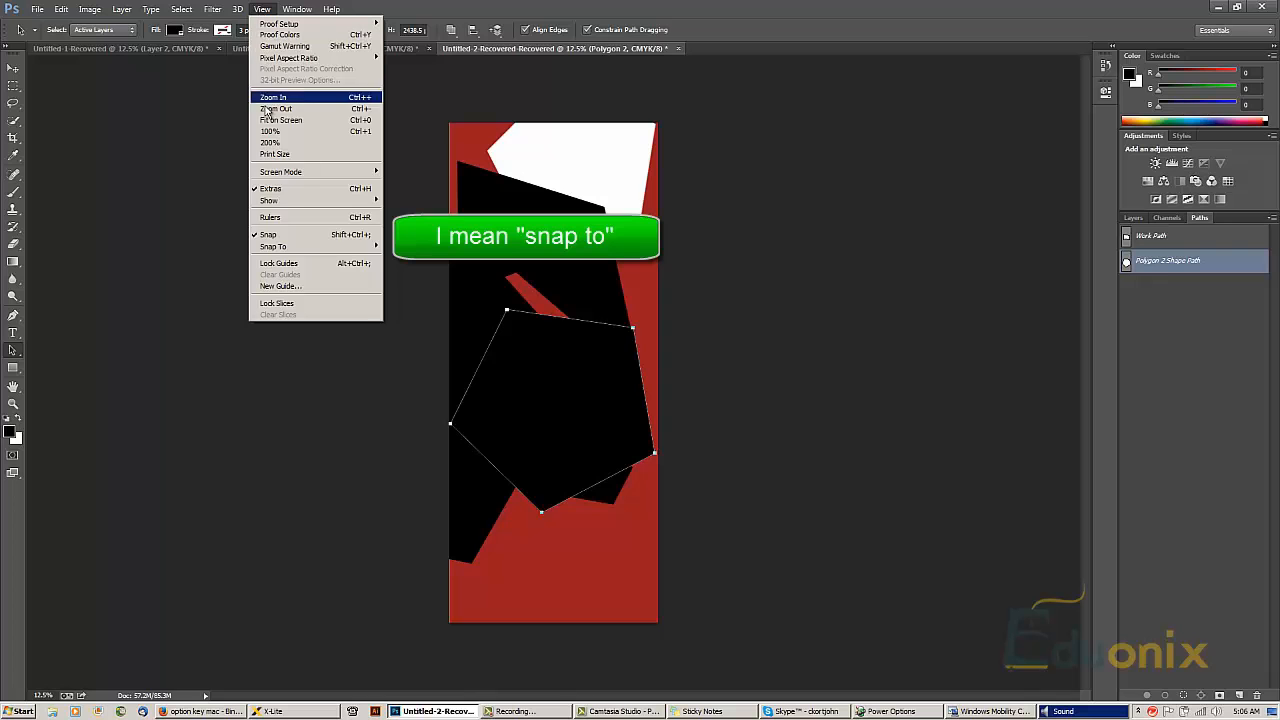
{"action": "mouse_move", "coordinate": [291, 252]}
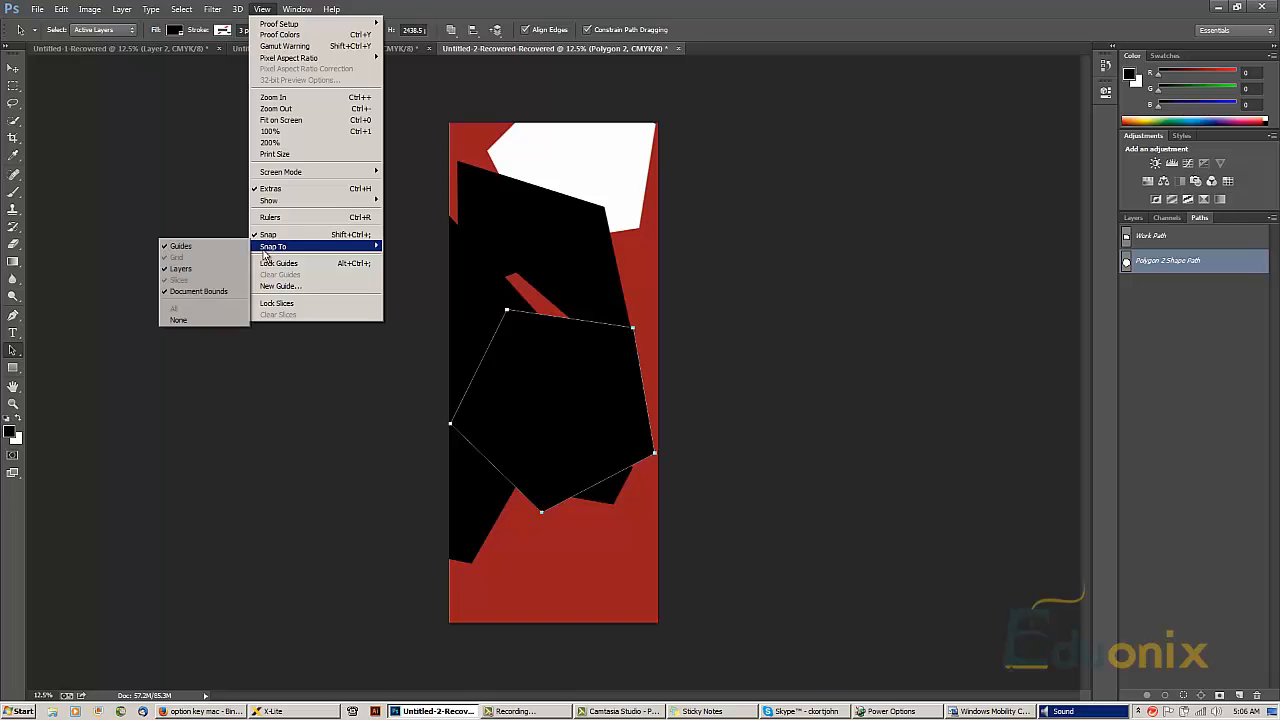
{"action": "left_click", "coordinate": [977, 329]}
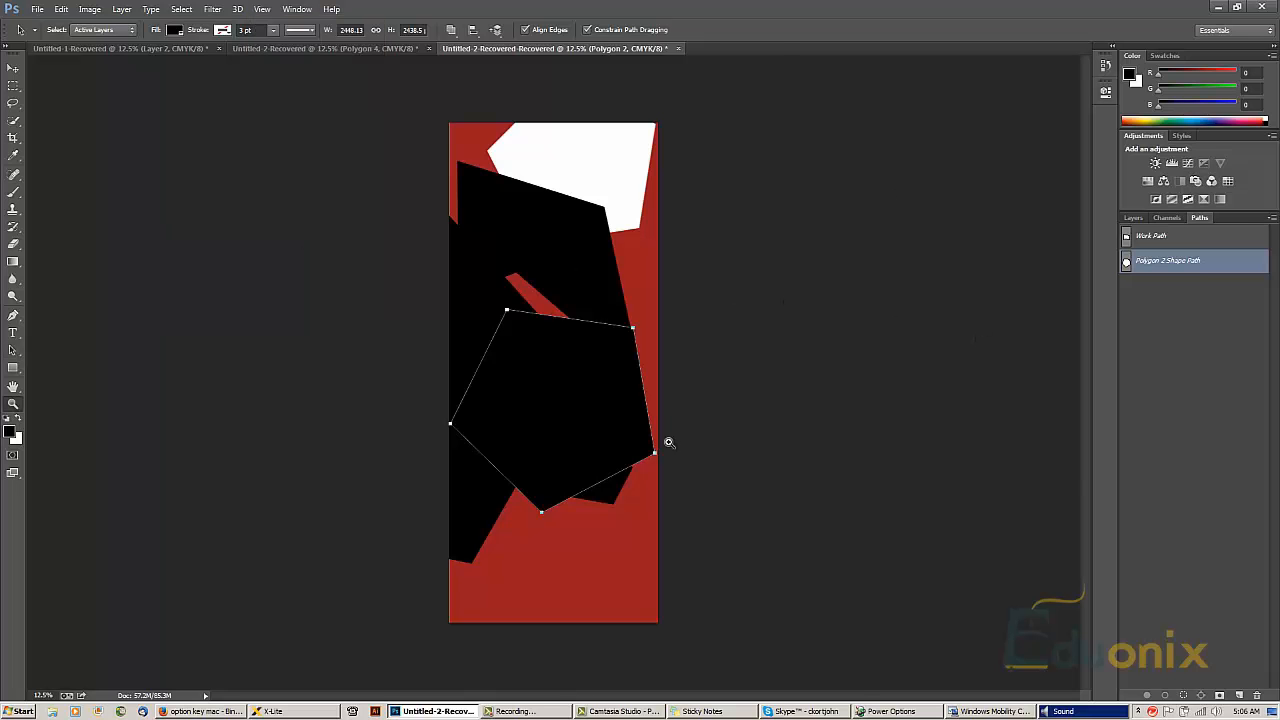
- Turn off Scrubby Zoom and move the Polygon 2 pentagon until its right-hand vertex snaps to the canvas's right edge
{"action": "key", "text": "z"}
{"action": "left_click_drag", "start_coordinate": [680, 466], "coordinate": [774, 457]}
{"action": "left_click_drag", "start_coordinate": [665, 440], "coordinate": [654, 236]}
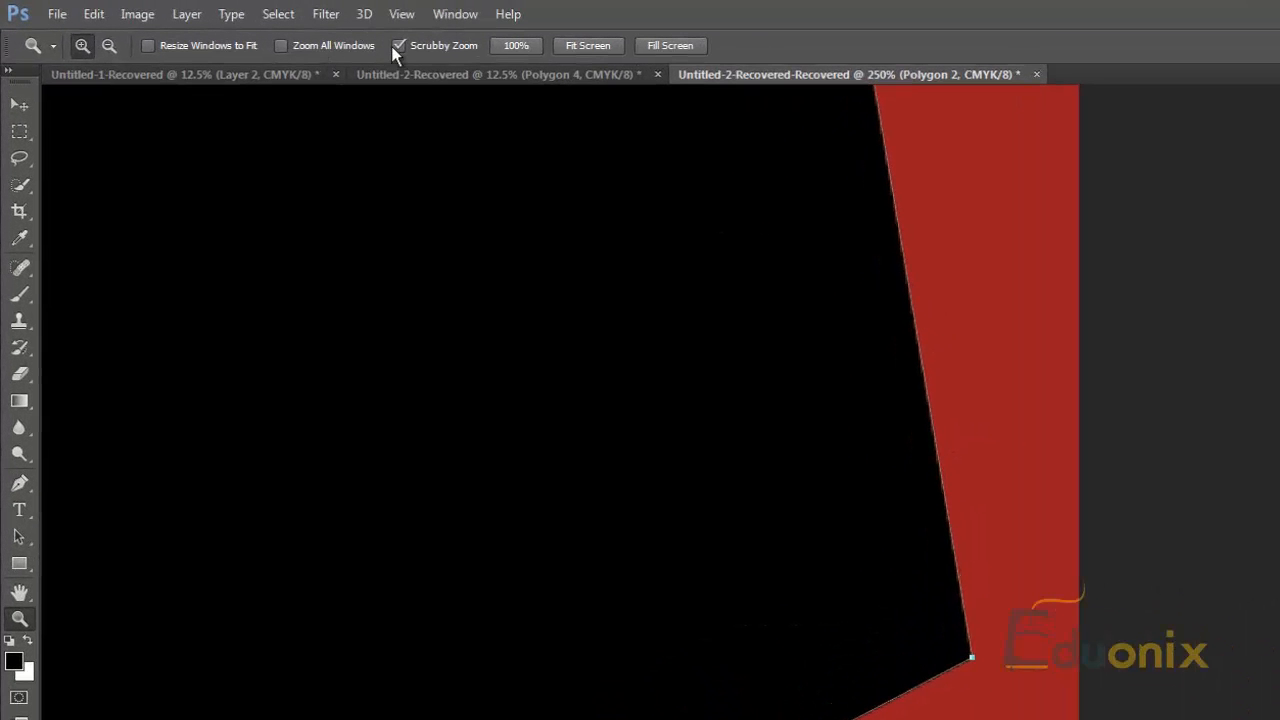
{"action": "left_click", "coordinate": [399, 47]}
{"action": "left_click_drag", "start_coordinate": [971, 657], "coordinate": [1038, 668]}
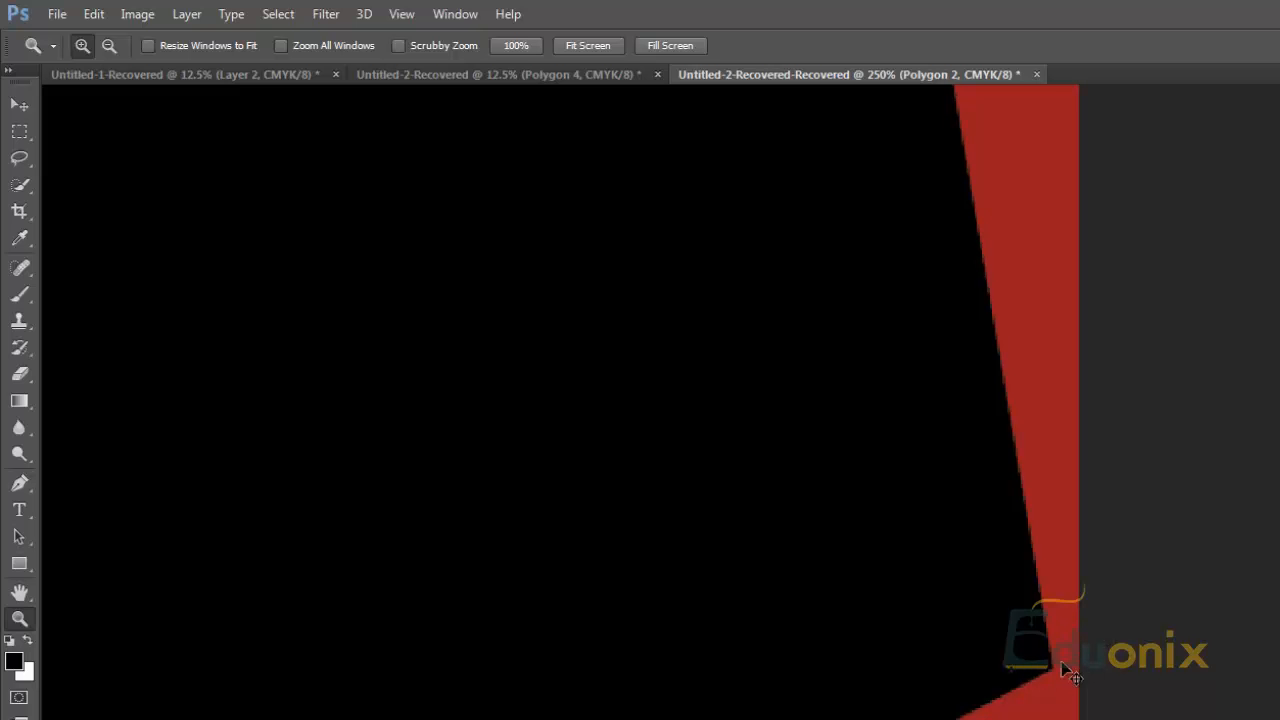
{"action": "left_click_drag", "start_coordinate": [1011, 643], "coordinate": [1025, 628]}
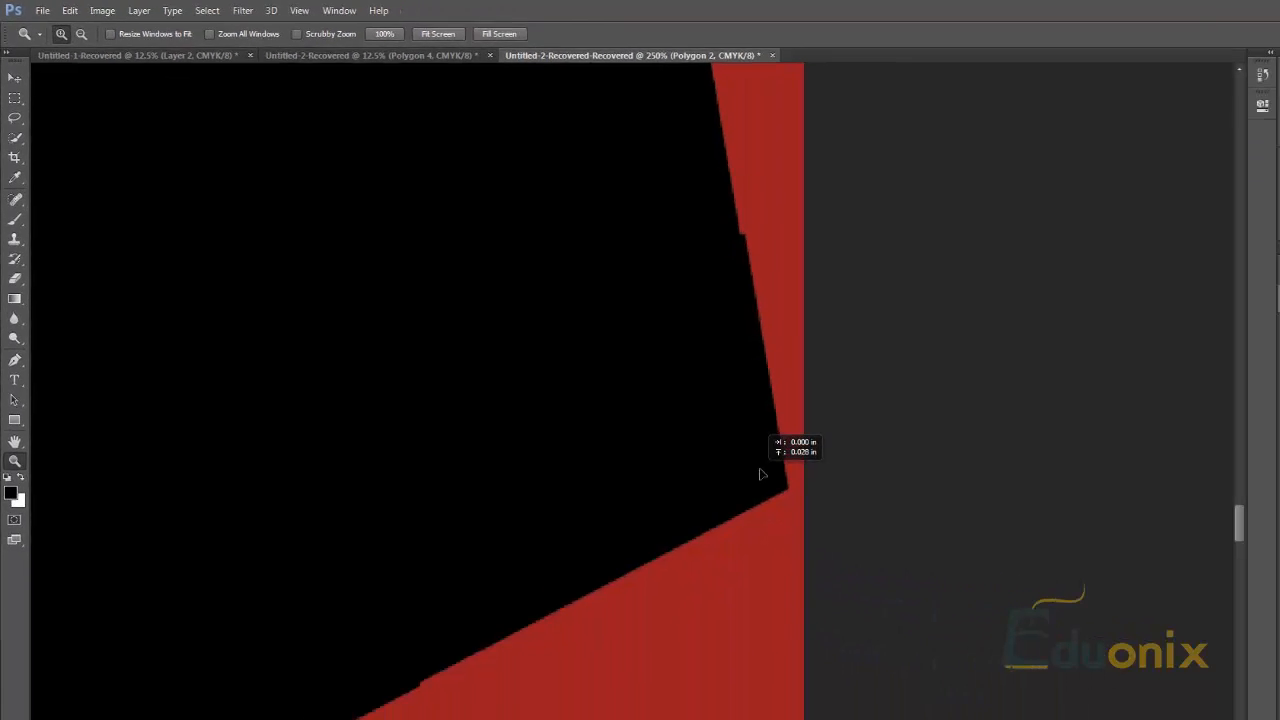
{"action": "left_click_drag", "start_coordinate": [670, 415], "coordinate": [704, 431]}
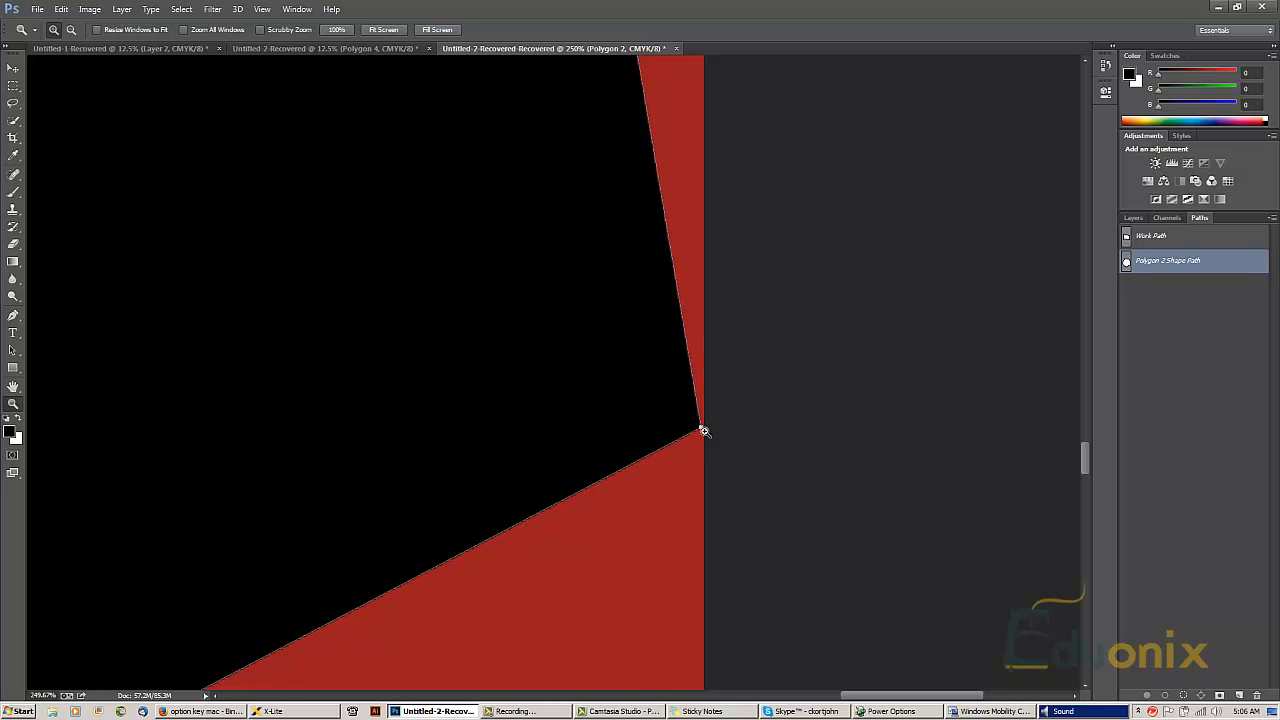
- Move the Polygon 2 pentagon slightly left so its left vertex meets the canvas's left edge
{"action": "left_click", "coordinate": [703, 429], "text": "alt"}
{"action": "left_click", "coordinate": [702, 429], "text": "alt"}
{"action": "left_click", "coordinate": [702, 429], "text": "alt"}
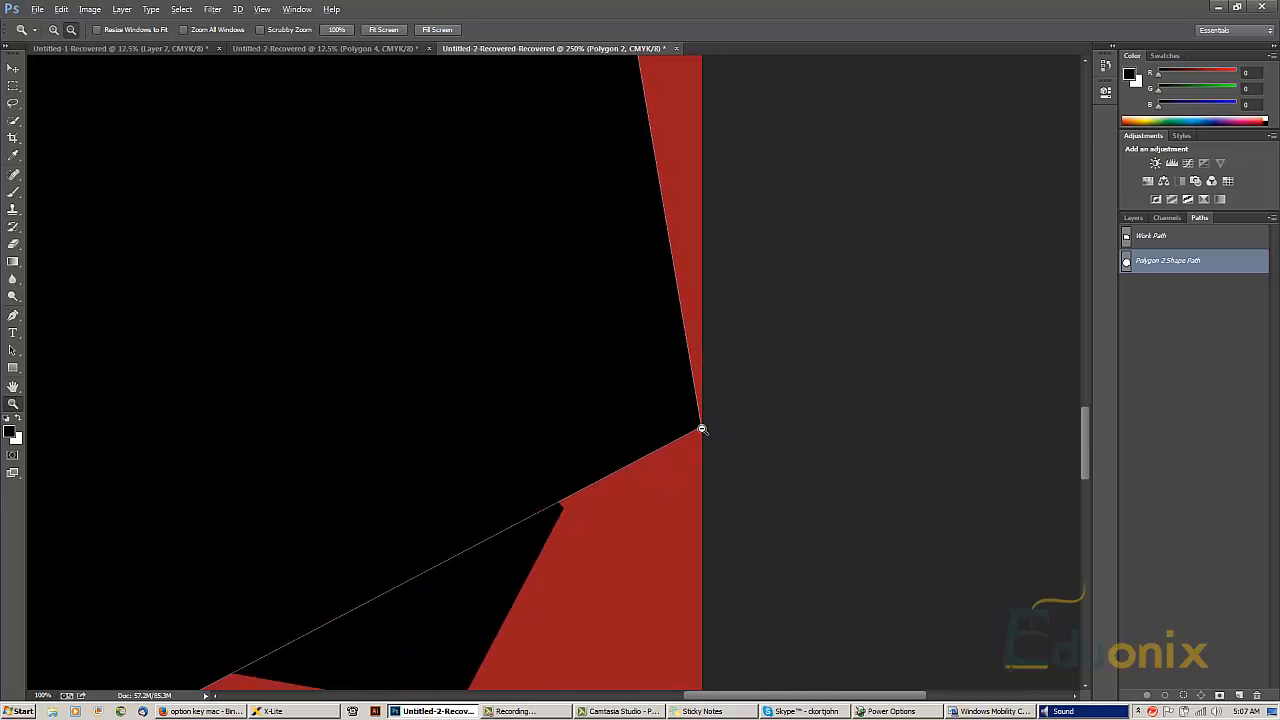
{"action": "left_click", "coordinate": [630, 350], "text": "alt"}
{"action": "left_click", "coordinate": [622, 328], "text": "alt"}
{"action": "left_click", "coordinate": [614, 306], "text": "alt"}
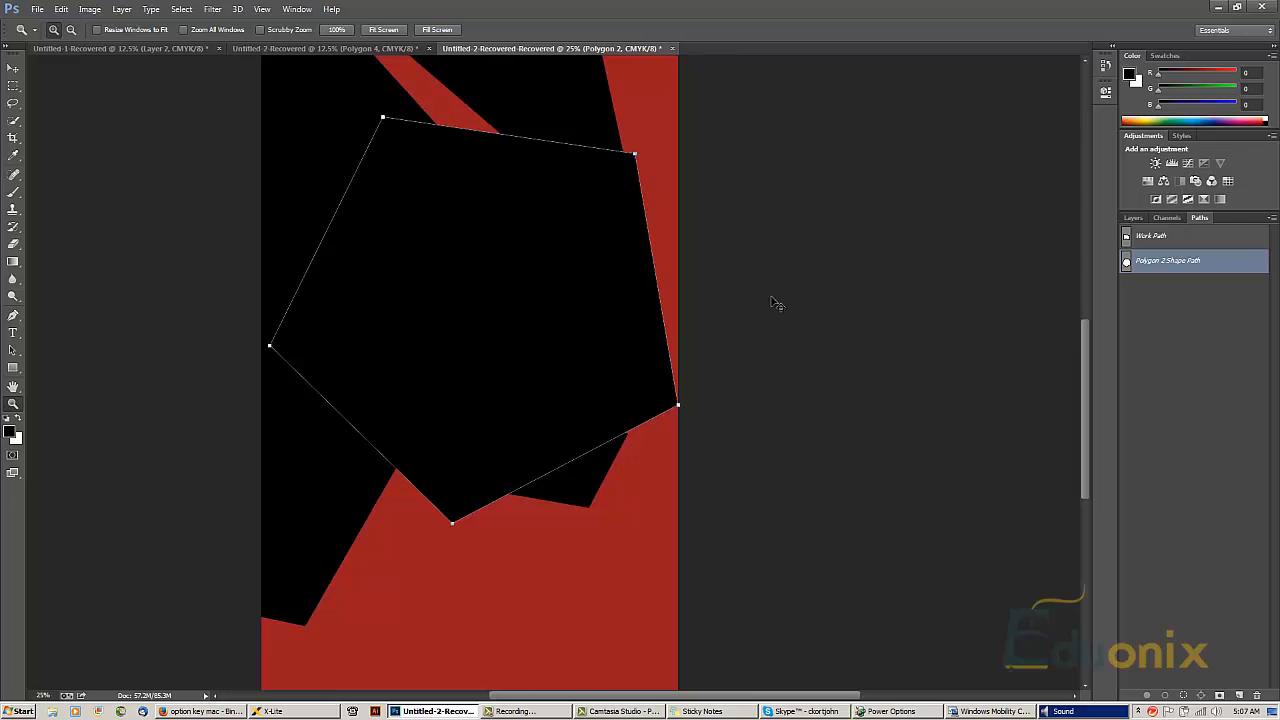
{"action": "left_click_drag", "start_coordinate": [617, 371], "coordinate": [660, 357]}
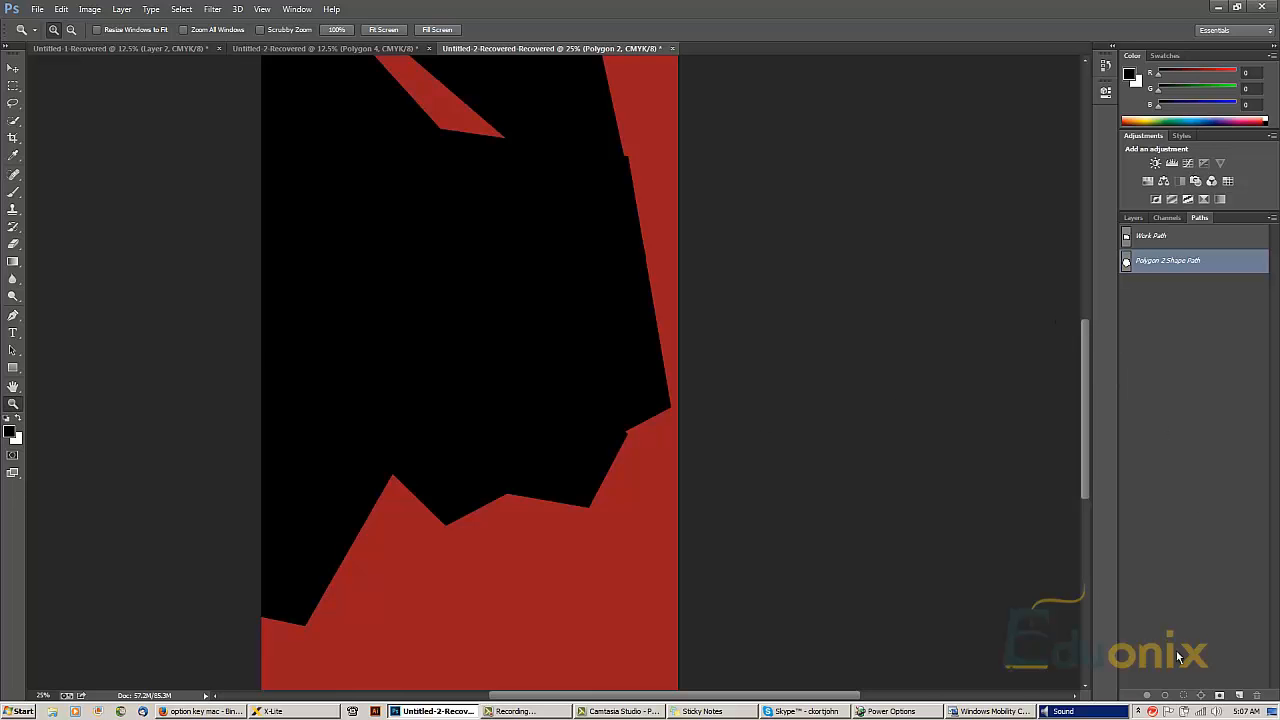
{"action": "key", "text": "a"}
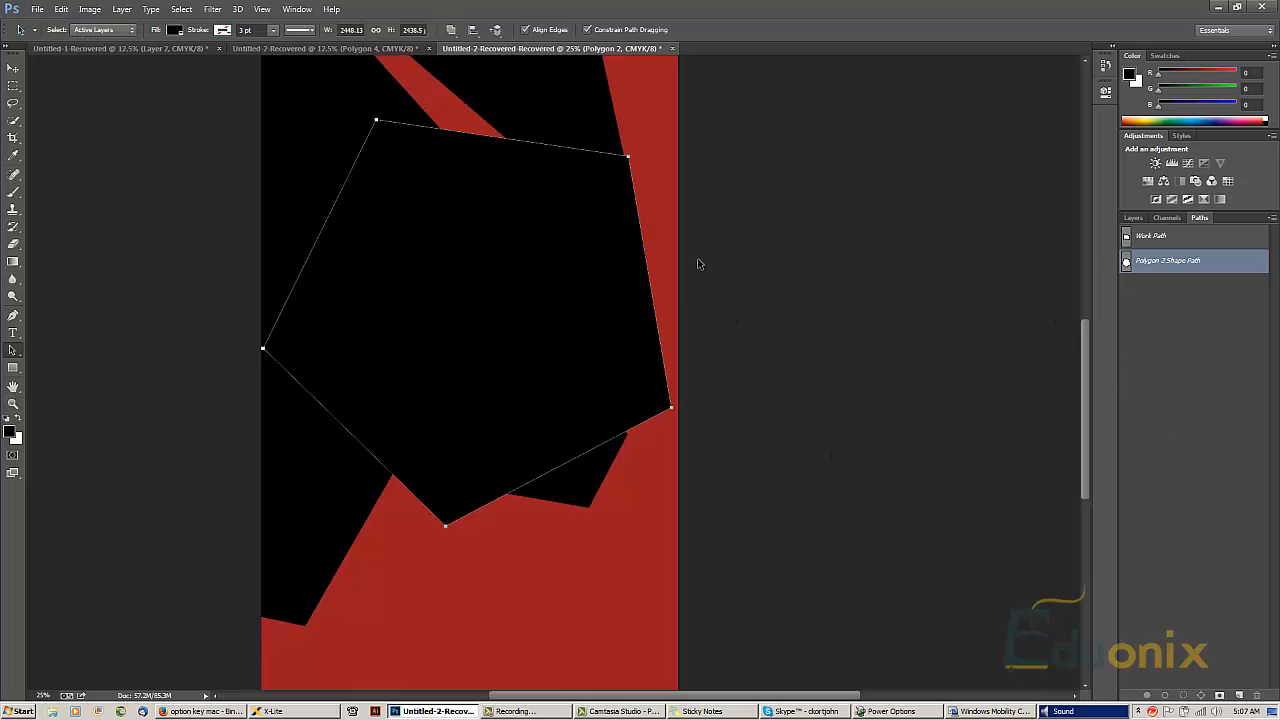
{"action": "key", "text": "z"}
{"action": "key", "text": "alt"}
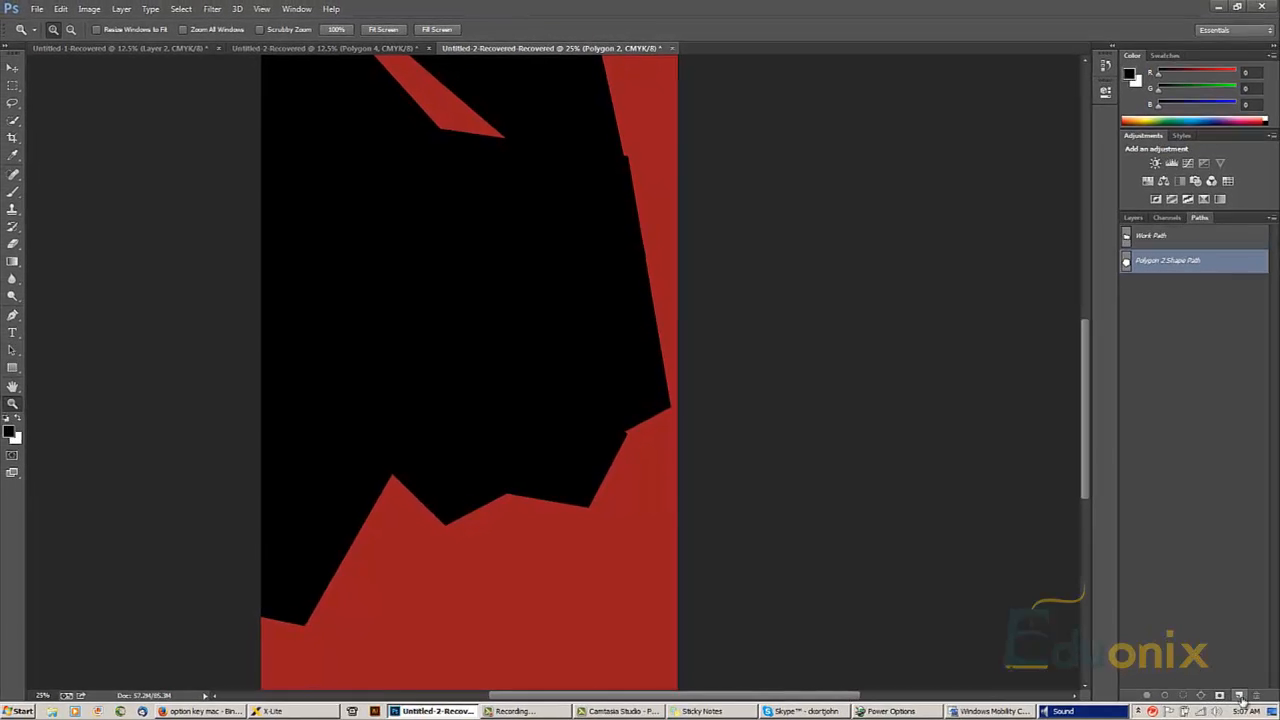
- Create a new empty path above the Work Path and look through the available shape tools
{"action": "left_click", "coordinate": [1239, 696]}
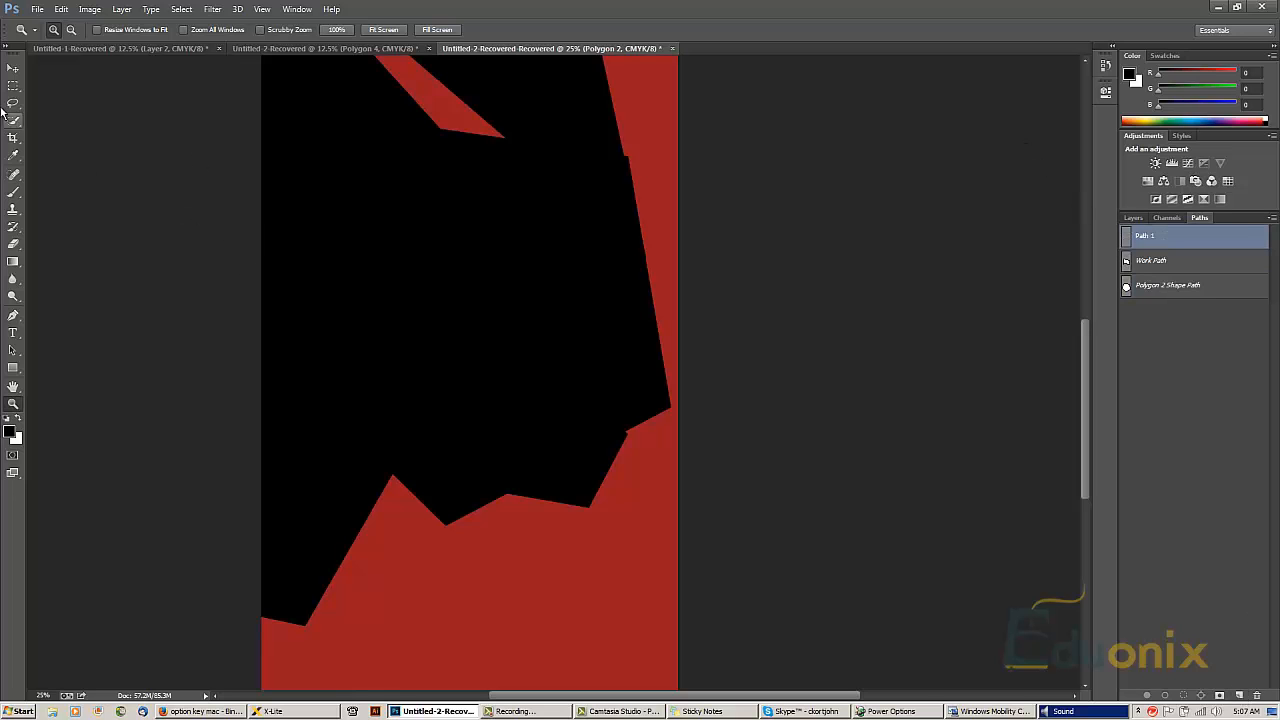
{"action": "left_click", "coordinate": [13, 192]}
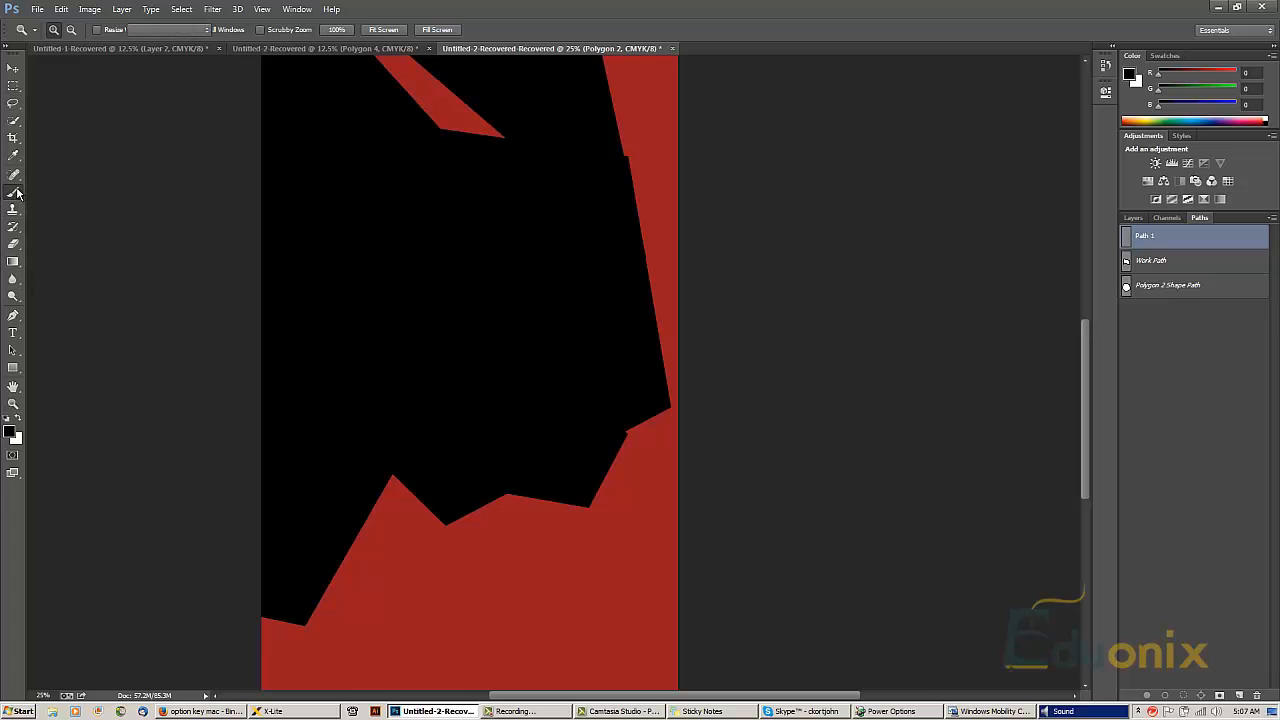
{"action": "left_click", "coordinate": [16, 373]}
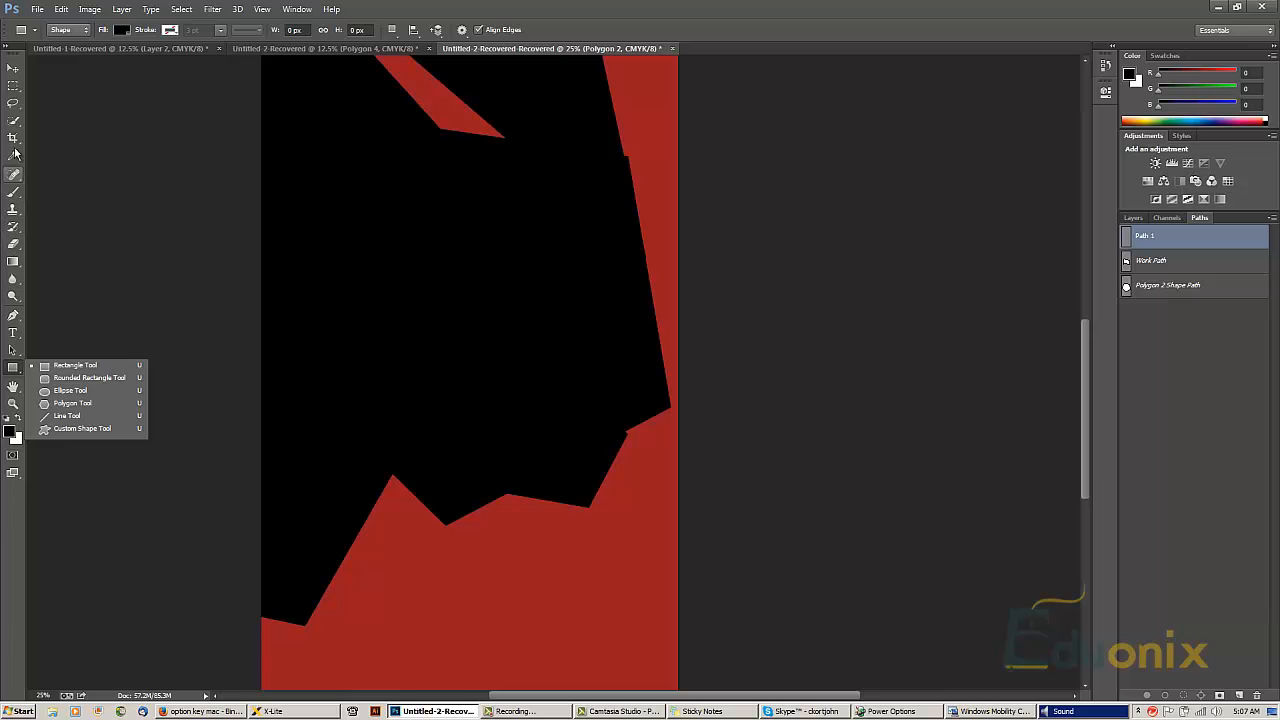
- Try drawing a closed four-sided path with the Pen tool over the lower part of the pentagon in Path 1
{"action": "left_click", "coordinate": [13, 315]}
{"action": "left_click", "coordinate": [463, 427]}
{"action": "left_click", "coordinate": [396, 497]}
{"action": "left_click", "coordinate": [337, 432]}
{"action": "left_click", "coordinate": [420, 361]}
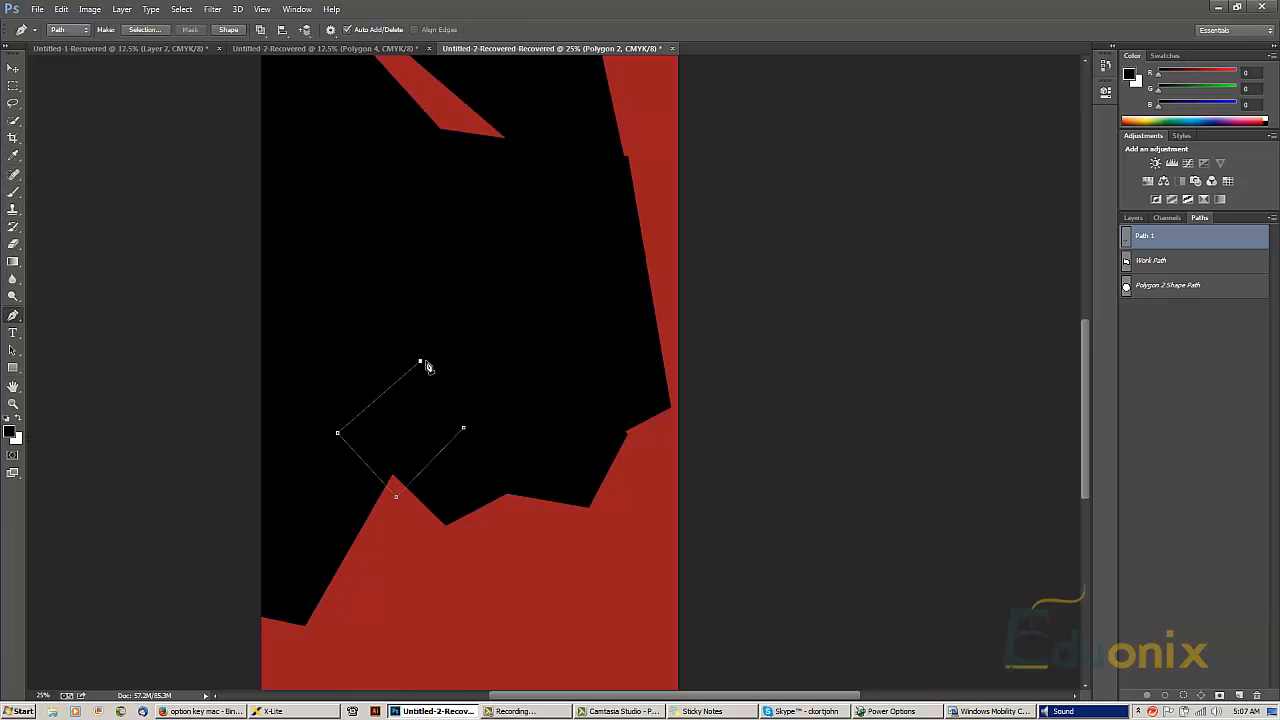
{"action": "left_click", "coordinate": [464, 428]}
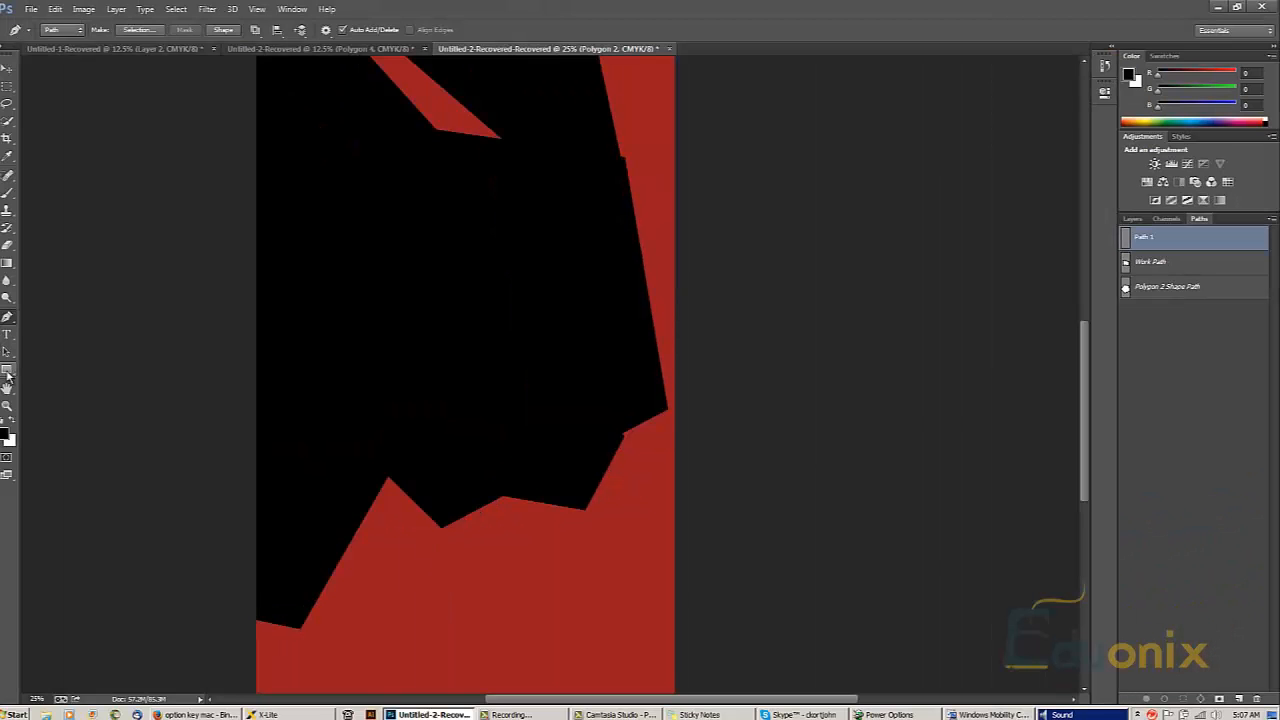
- Set the Paths panel's thumbnail size to the largest option
{"action": "left_click", "coordinate": [8, 374]}
{"action": "left_click", "coordinate": [122, 364]}
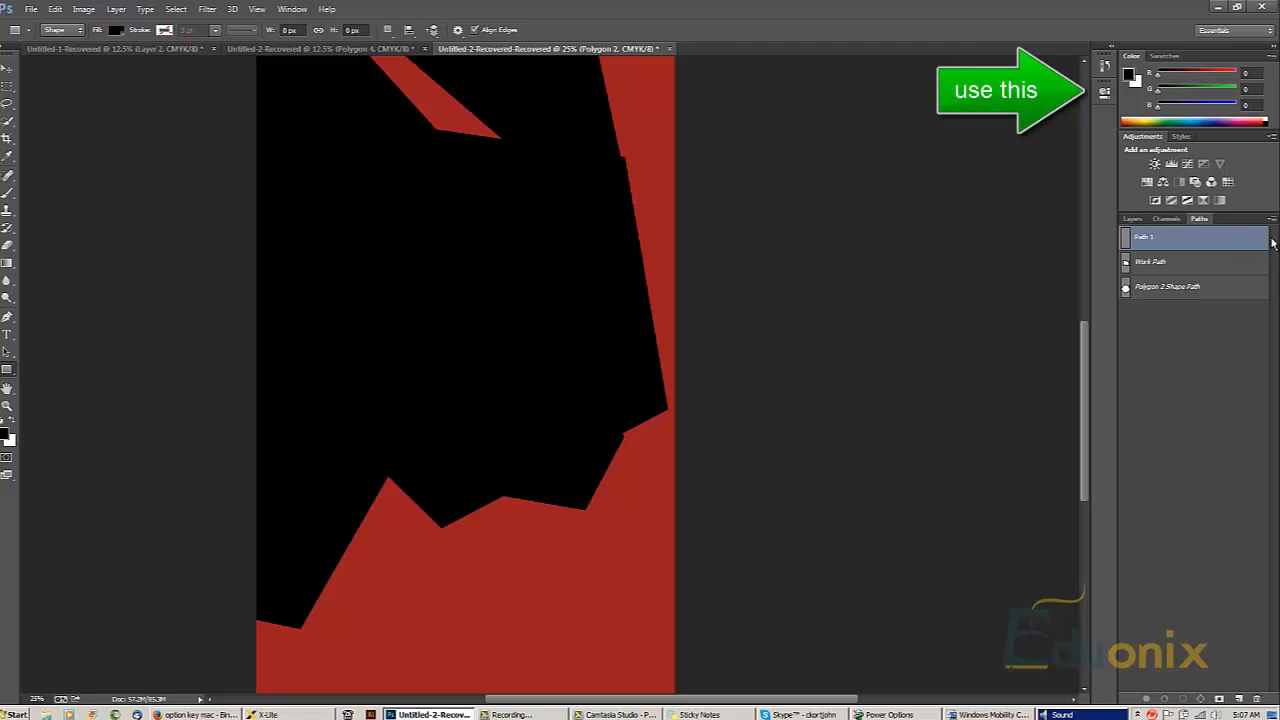
{"action": "left_click", "coordinate": [1140, 222]}
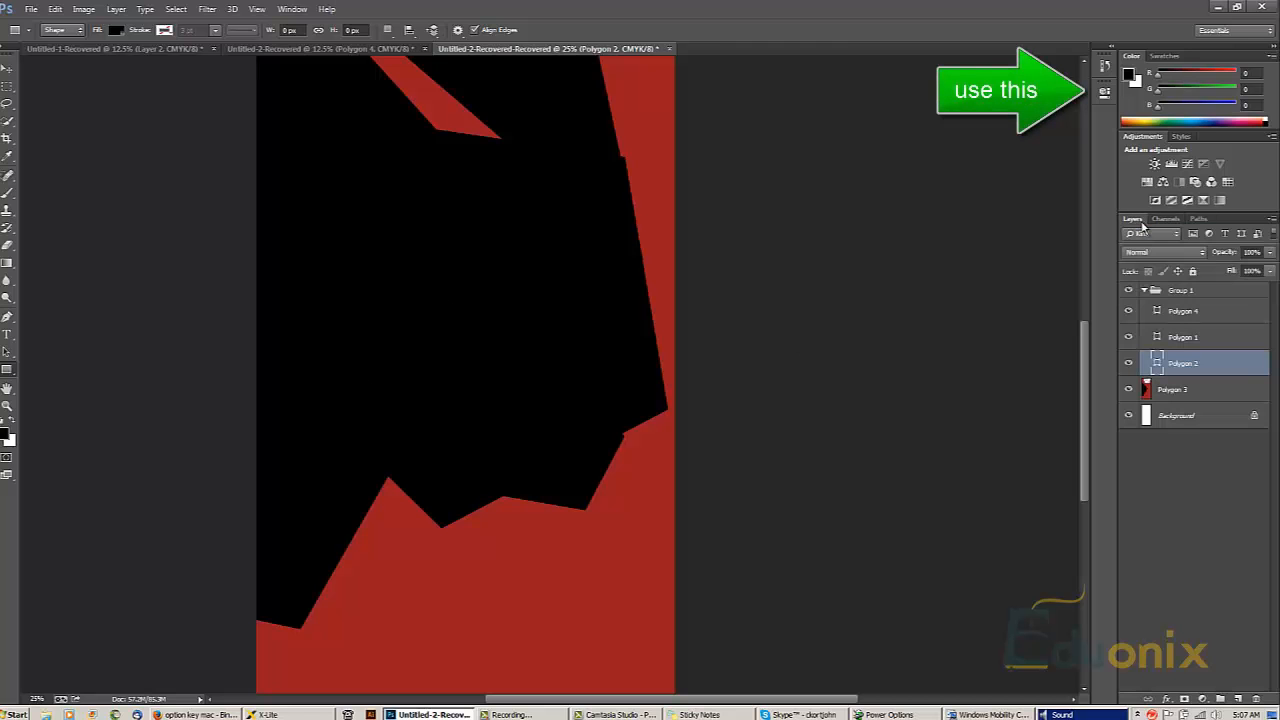
{"action": "left_click", "coordinate": [1199, 219]}
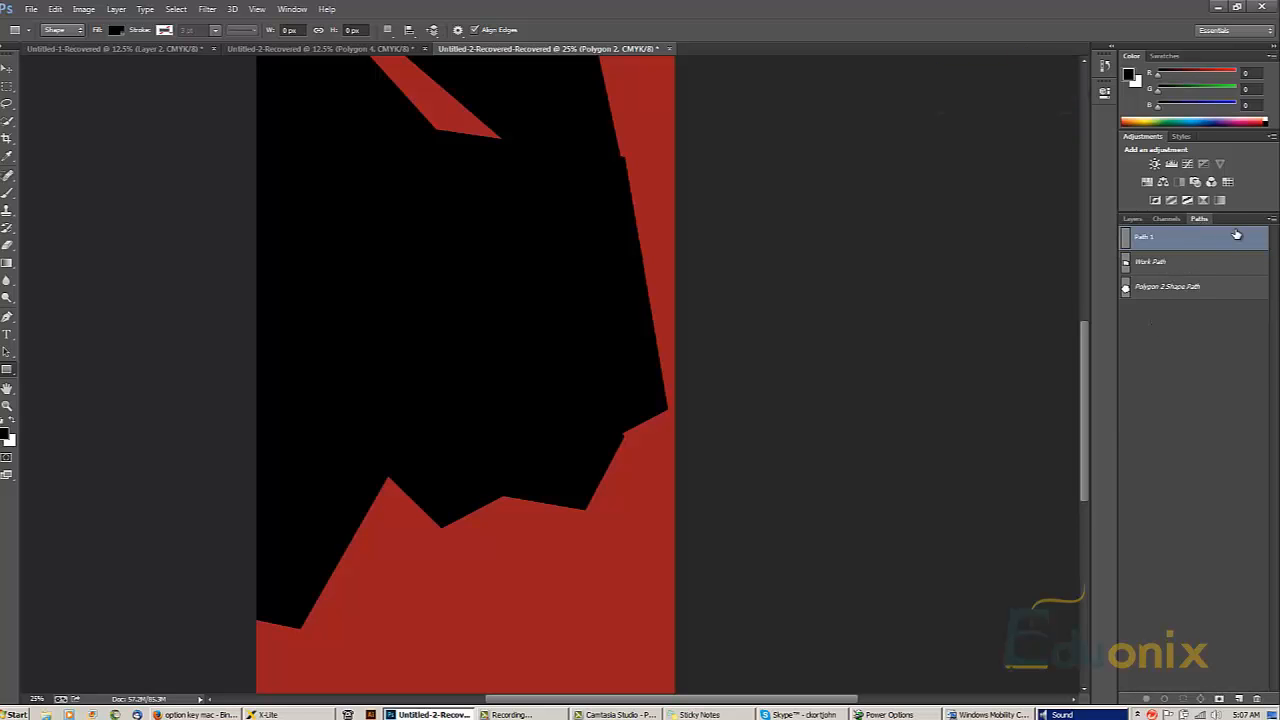
{"action": "left_click", "coordinate": [1271, 218]}
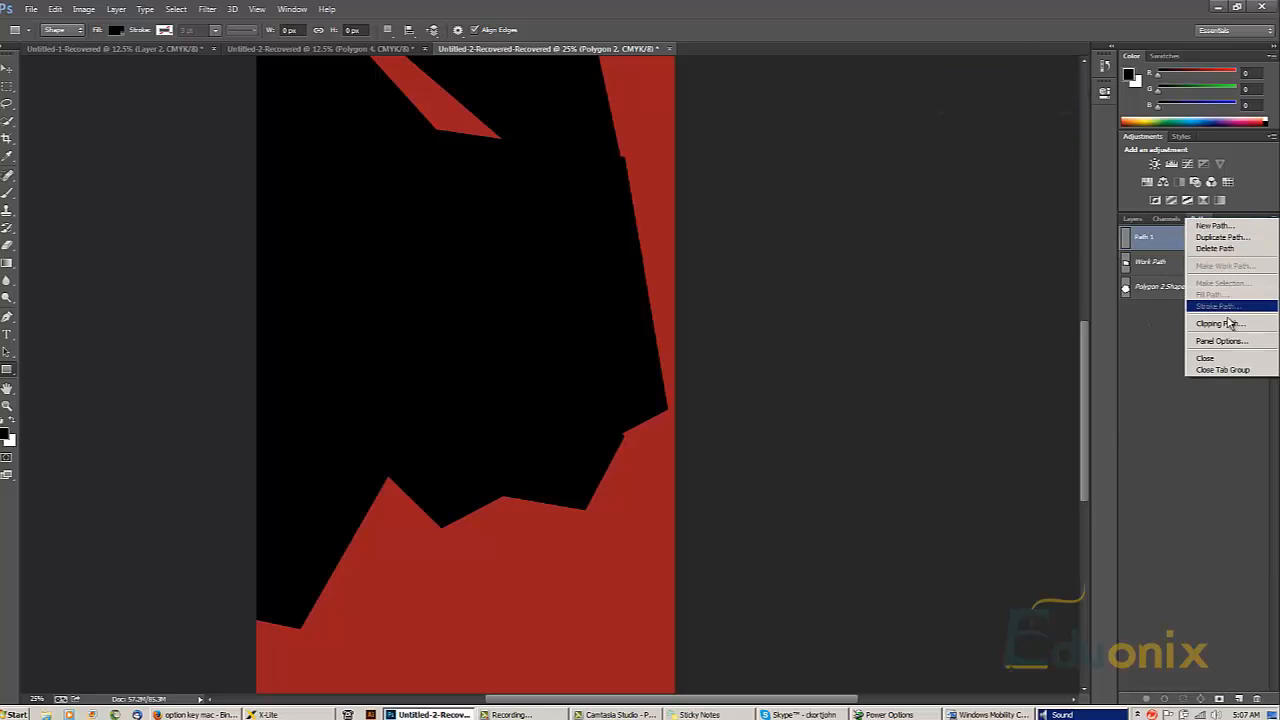
{"action": "left_click", "coordinate": [1225, 341]}
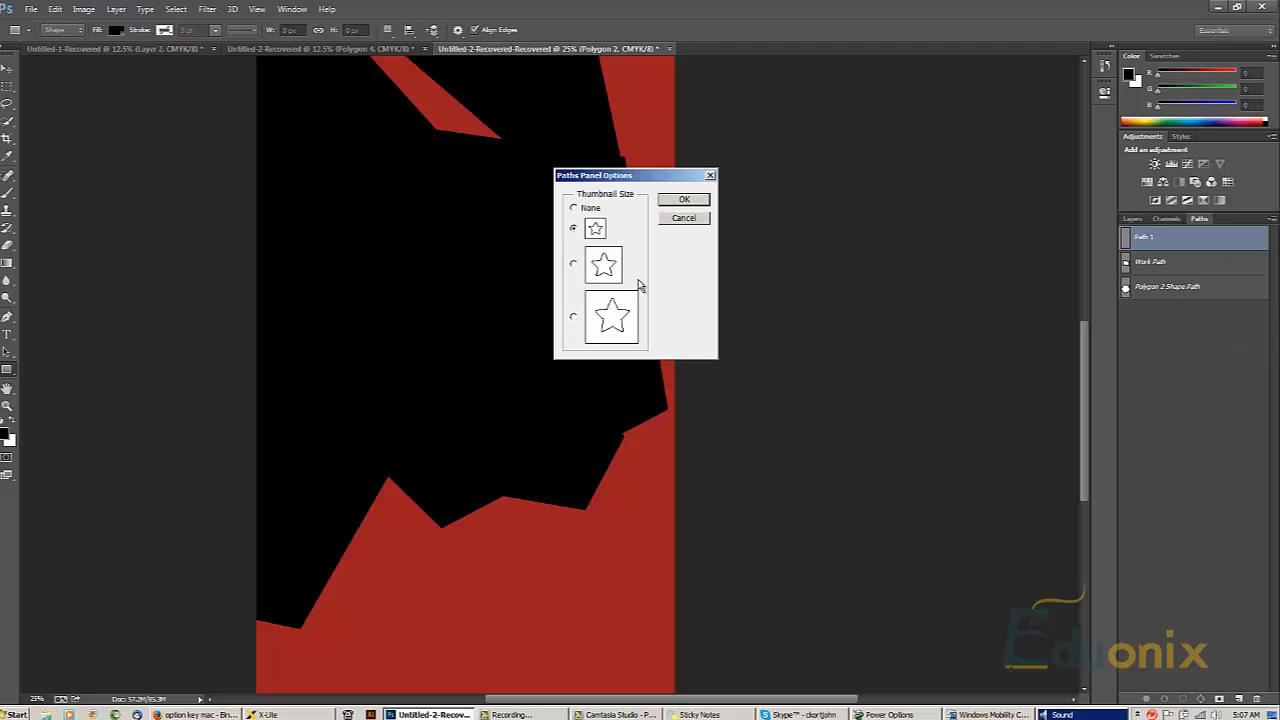
{"action": "left_click", "coordinate": [574, 317]}
{"action": "left_click", "coordinate": [684, 200]}
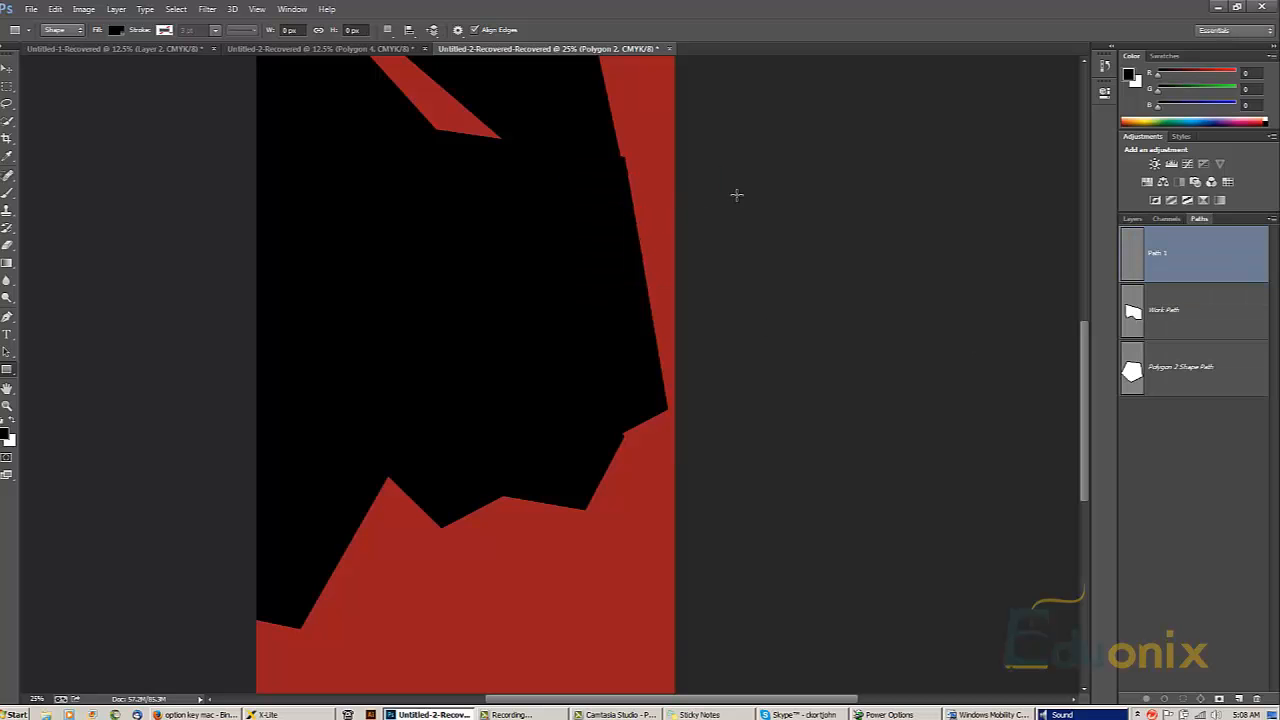
- Add the Polygon 2 Shape Path to the path selection and ready the Paint Bucket with a foreground green value of 131
{"action": "left_click", "coordinate": [508, 371], "text": "ctrl"}
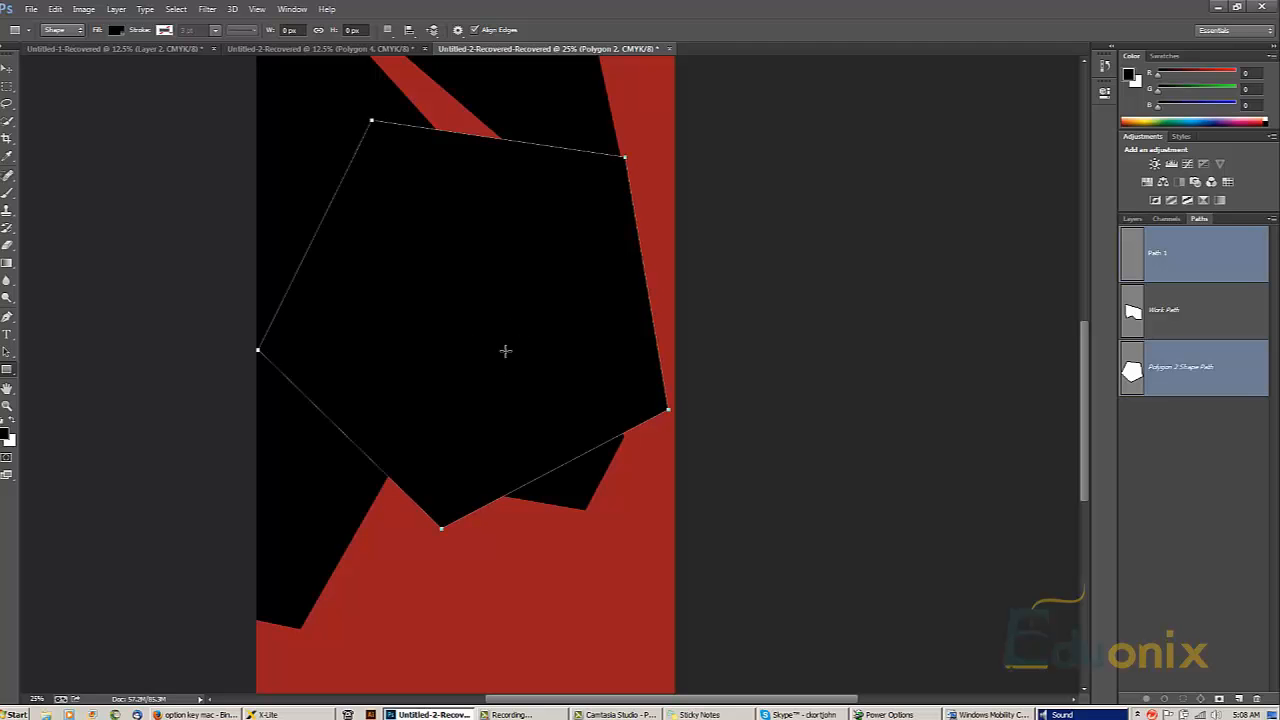
{"action": "left_click", "coordinate": [1217, 91]}
{"action": "left_click", "coordinate": [1199, 92]}
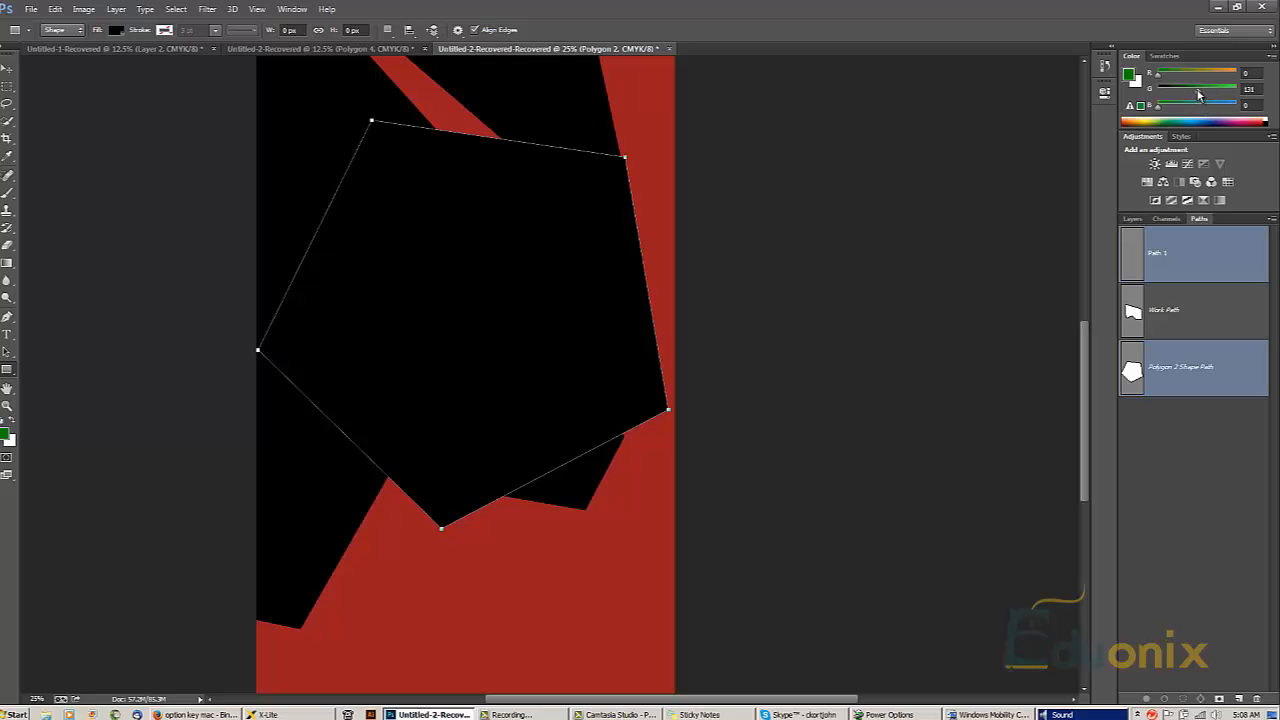
{"action": "key", "text": "g"}
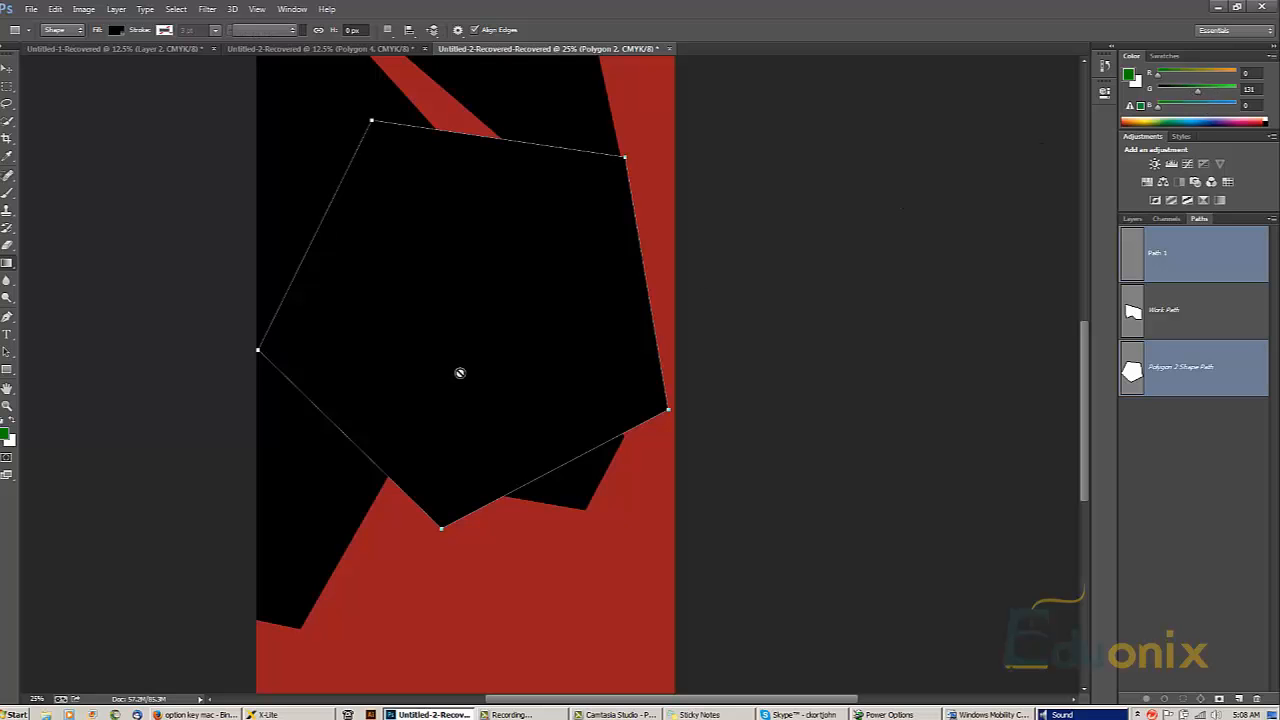
{"action": "key", "text": "shift+g"}
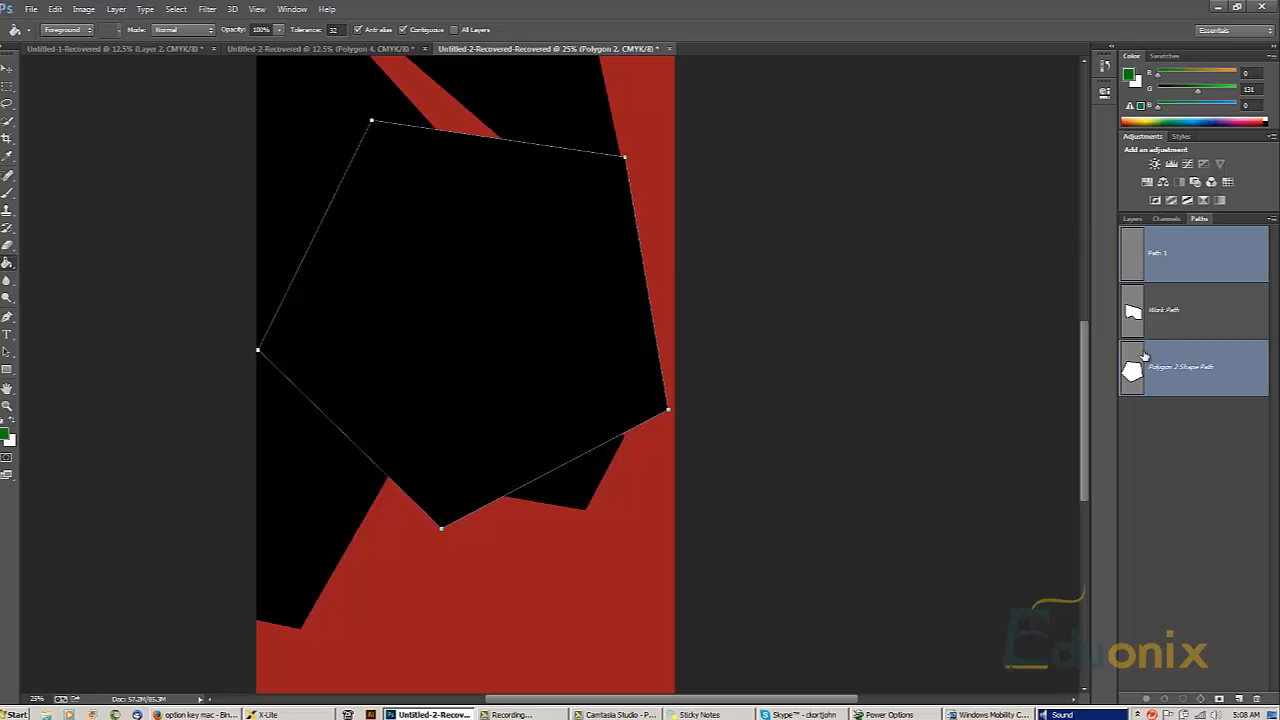
- Save the Polygon 2 Shape Path as "Polygon 2 Shape Path copy" and undo the saved copy
{"action": "double_click", "coordinate": [1182, 369]}
{"action": "left_click", "coordinate": [728, 262]}
{"action": "double_click", "coordinate": [1180, 378]}
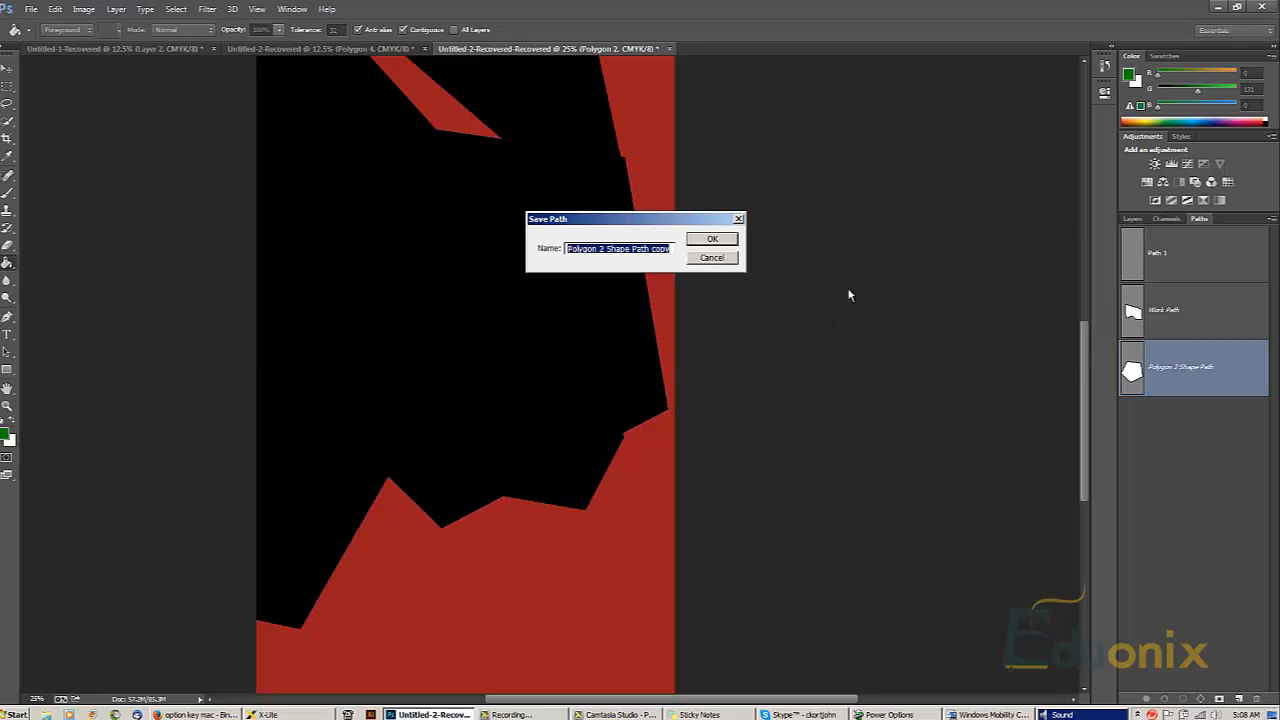
{"action": "left_click", "coordinate": [712, 239]}
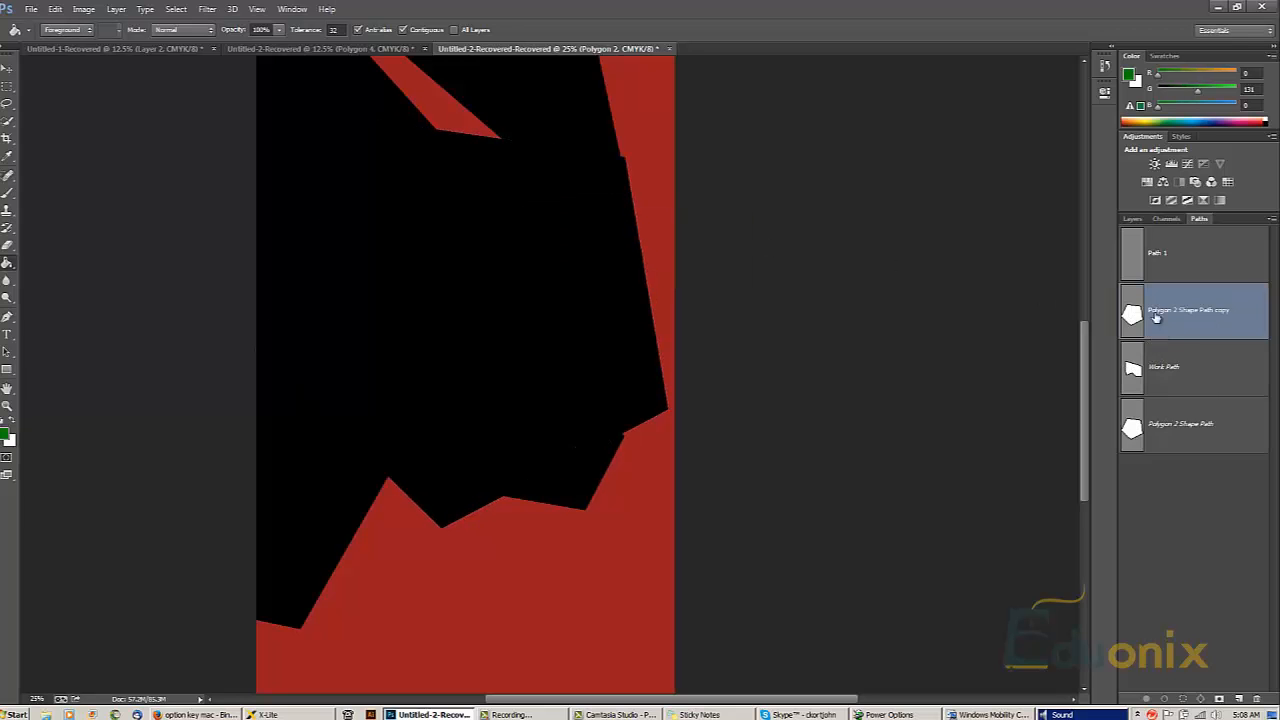
{"action": "key", "text": "ctrl+z"}
- Recolour the Polygon 2 shape layer to the blue 20a9b4
{"action": "left_click", "coordinate": [1133, 219]}
{"action": "double_click", "coordinate": [1167, 366]}
{"action": "double_click", "coordinate": [1157, 366]}
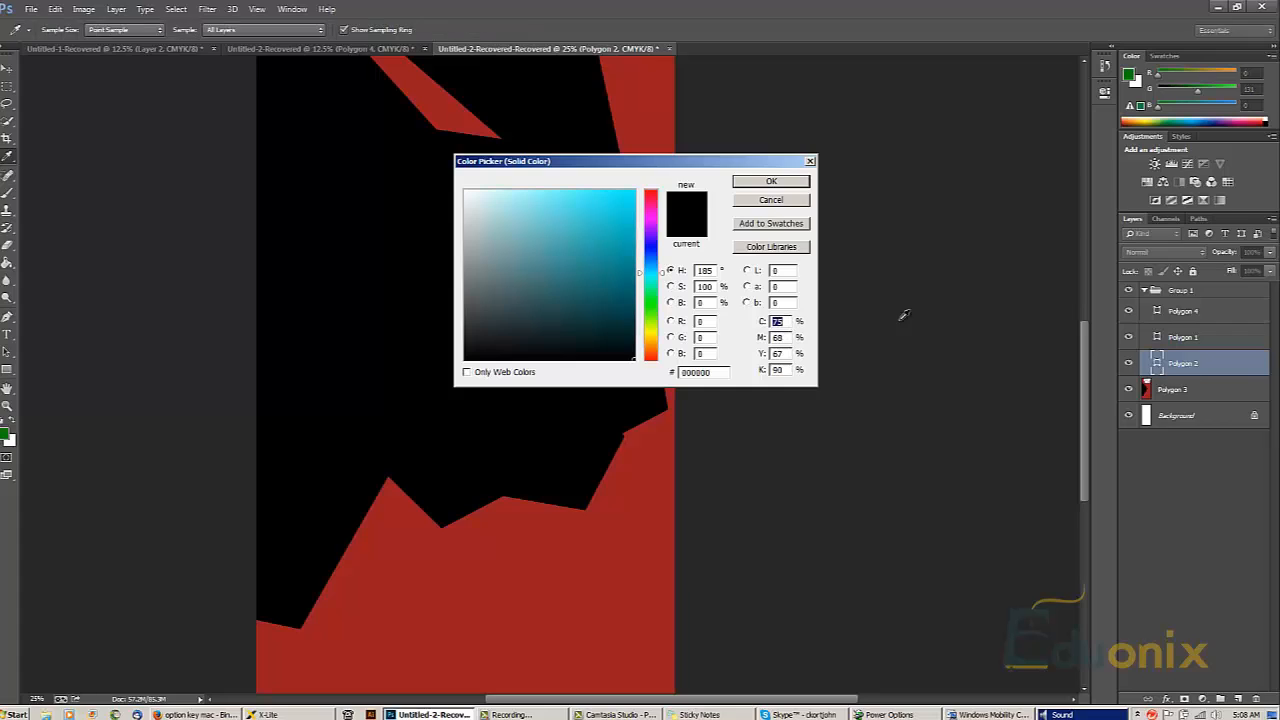
{"action": "left_click", "coordinate": [571, 274]}
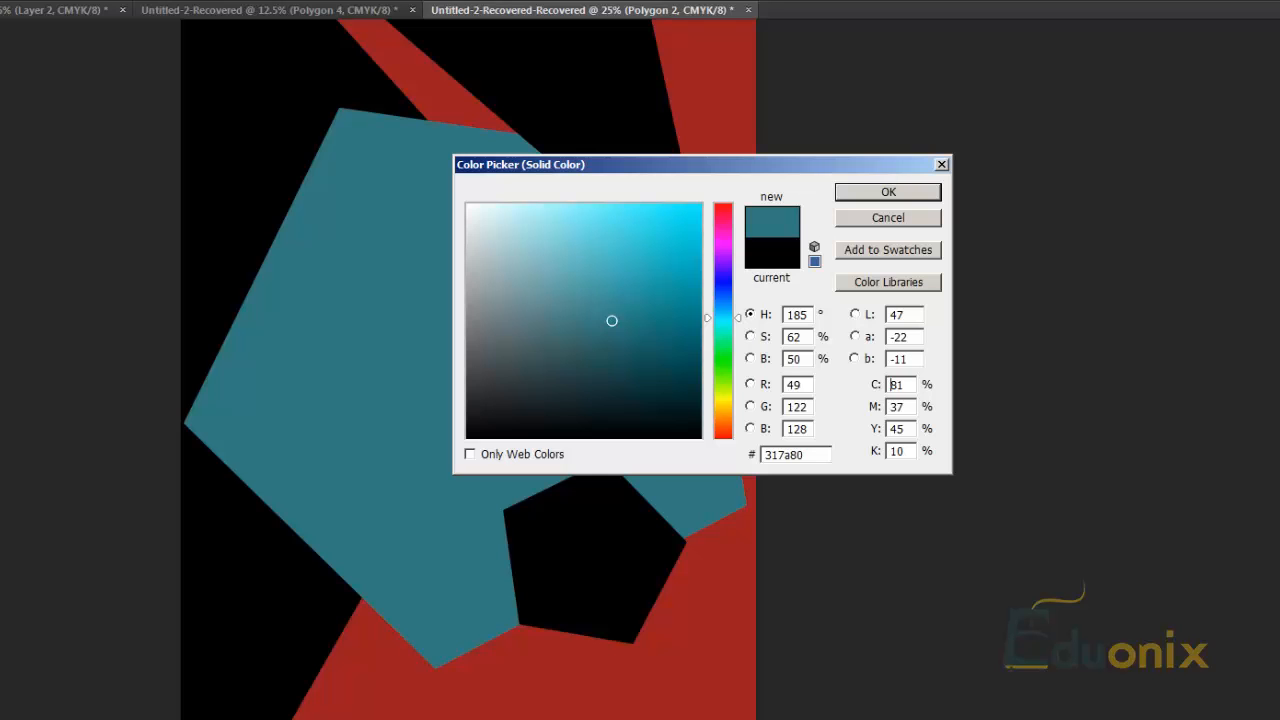
{"action": "left_click", "coordinate": [558, 277]}
{"action": "left_click", "coordinate": [574, 375]}
{"action": "left_click", "coordinate": [660, 273]}
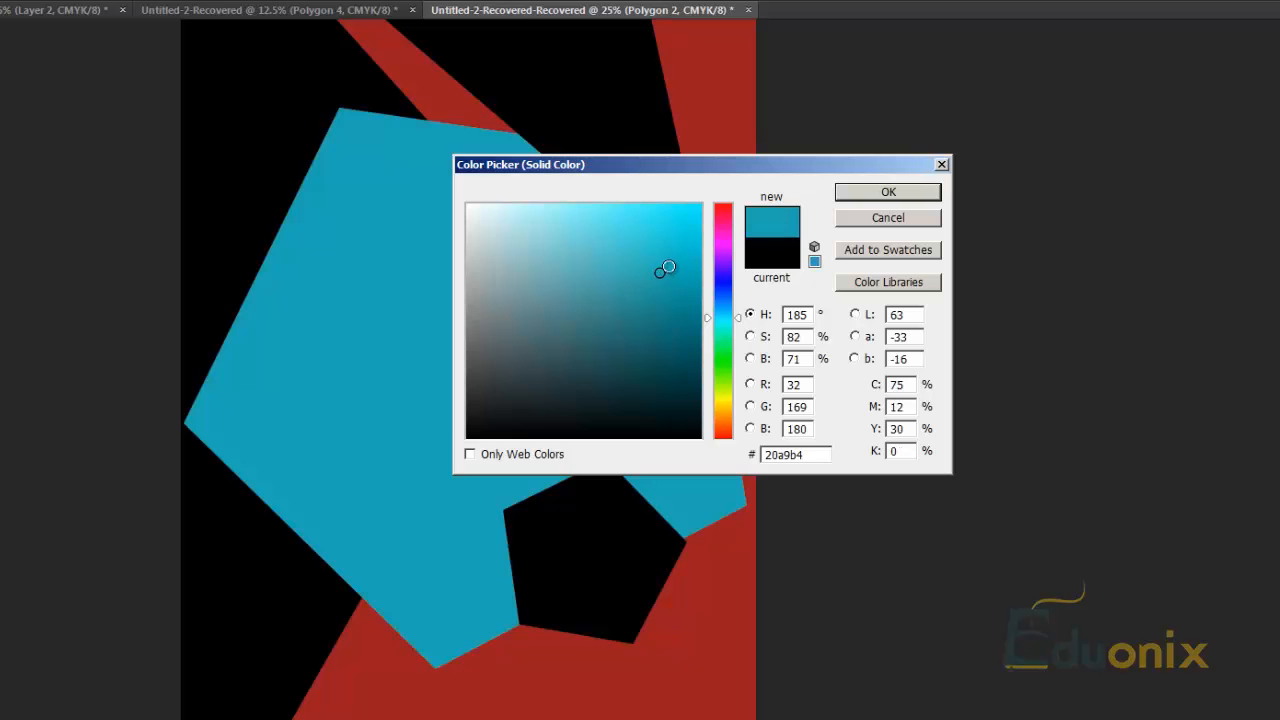
{"action": "left_click", "coordinate": [853, 194]}
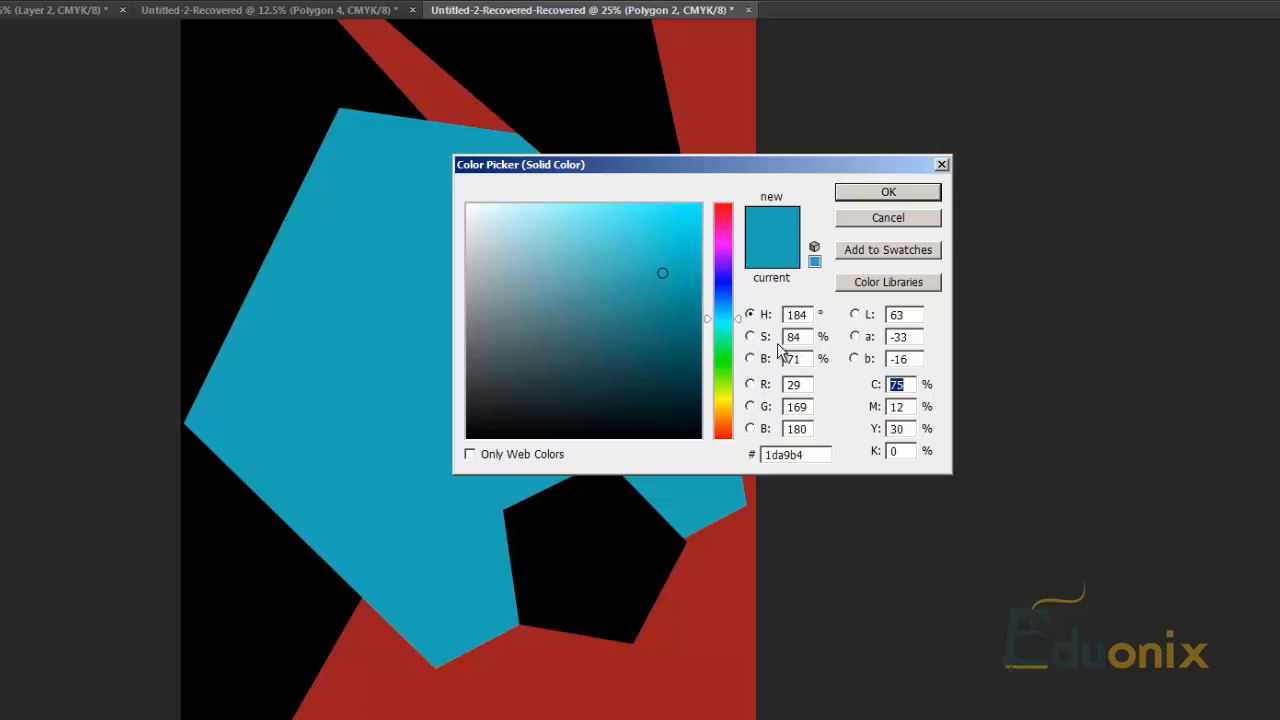
{"action": "left_click", "coordinate": [894, 192]}
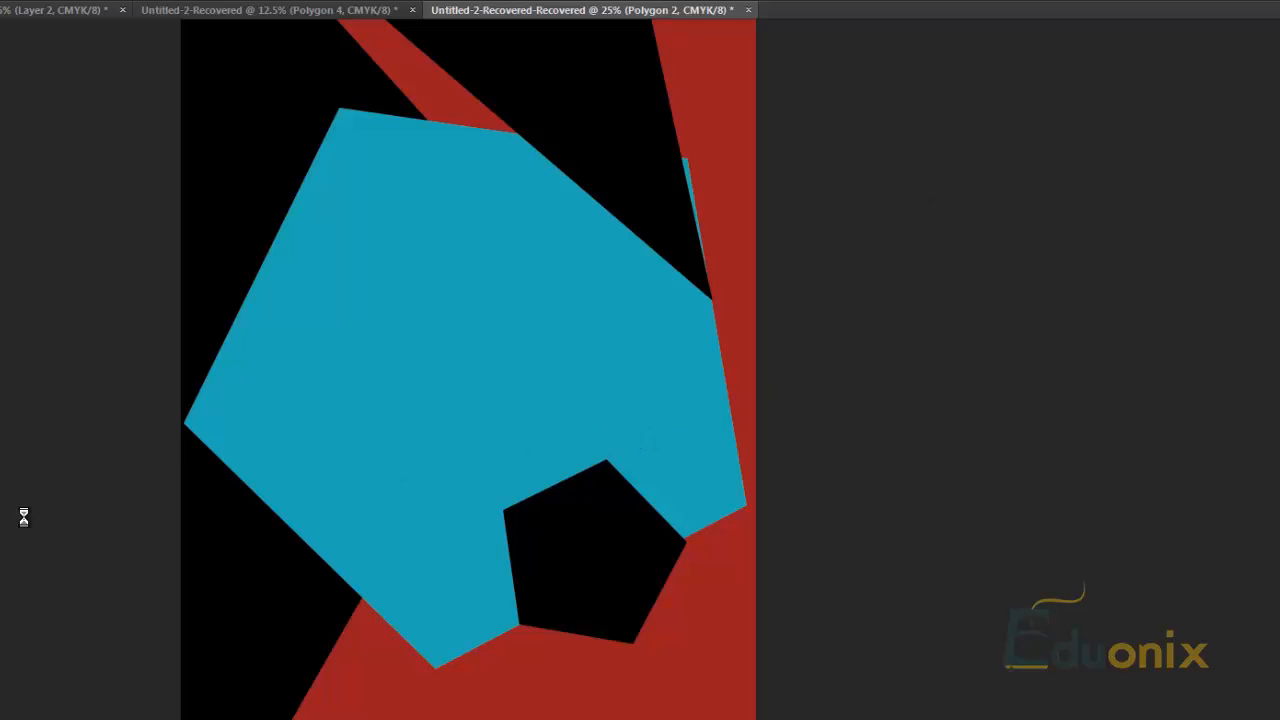
- Set the foreground colour to a muted red with R 126, G 53, B 53
{"action": "left_click", "coordinate": [467, 205]}
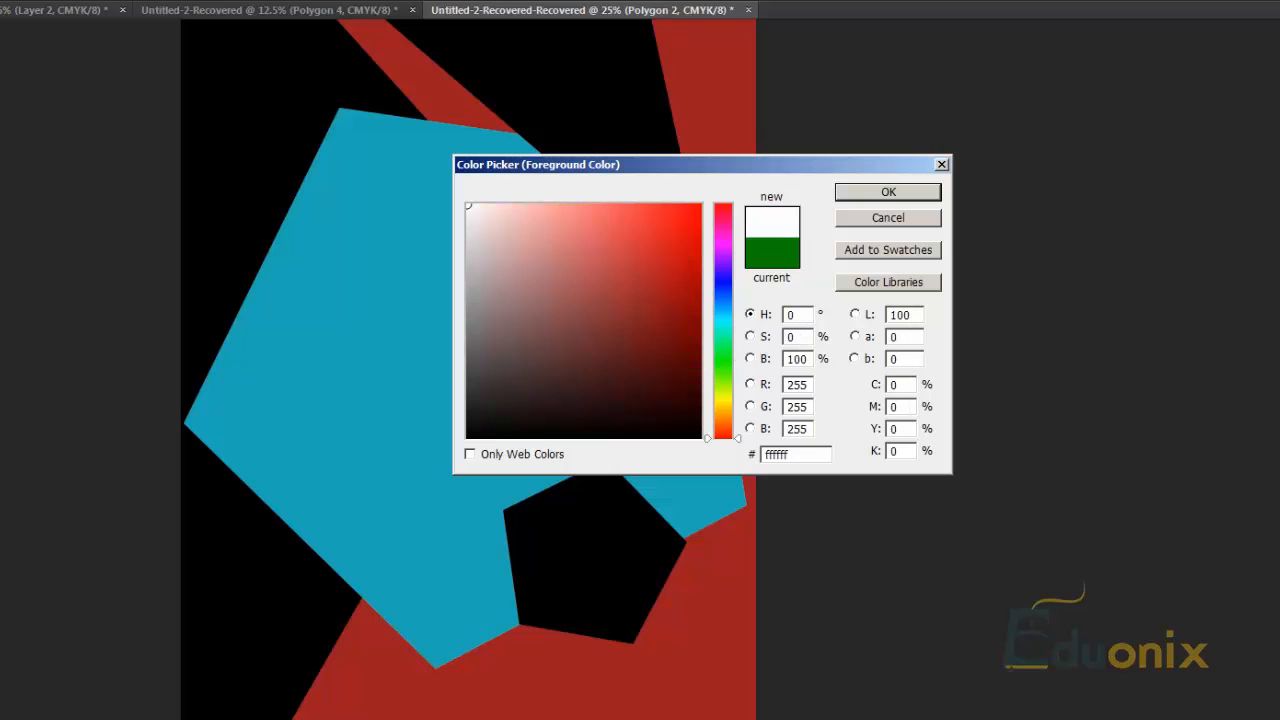
{"action": "left_click", "coordinate": [700, 268]}
{"action": "left_click", "coordinate": [602, 322]}
{"action": "left_click", "coordinate": [903, 192]}
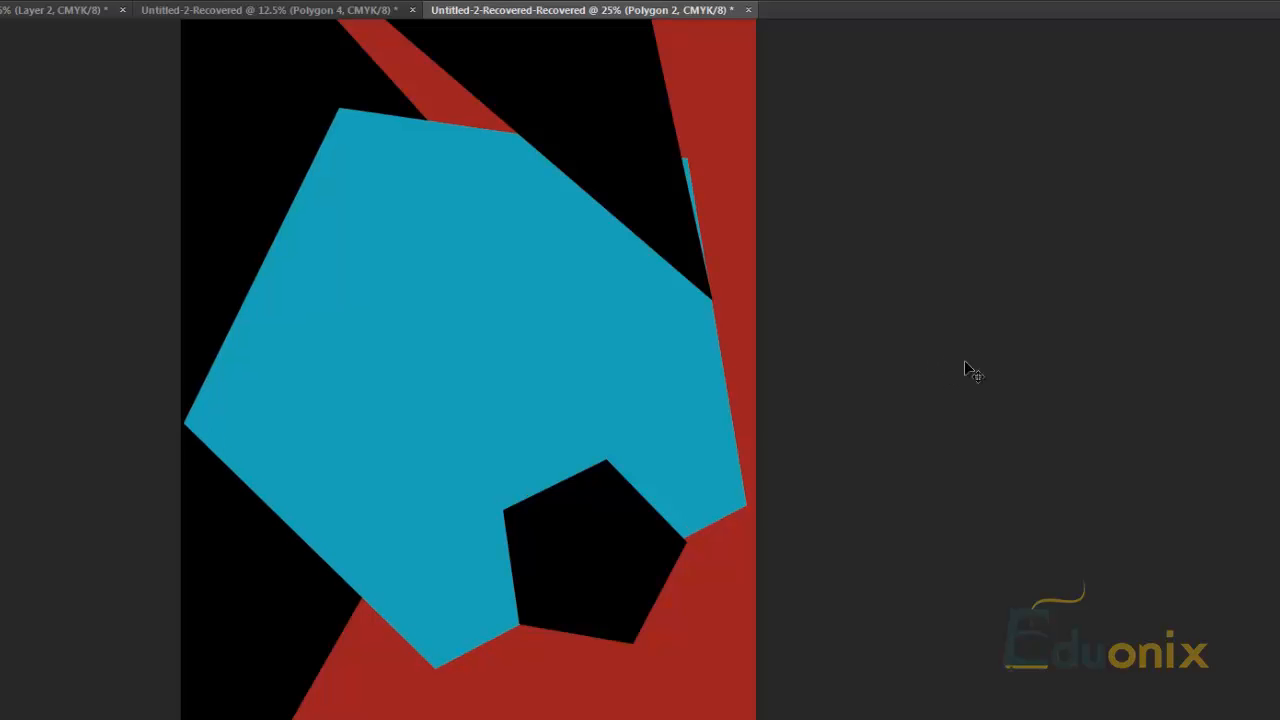
- Draw a rounded rectangle of about 676 × 356 px over the blue pentagon, directly above the Polygon 3 layer
{"action": "key", "text": "ctrl+z"}
{"action": "key", "text": "alt+]"}
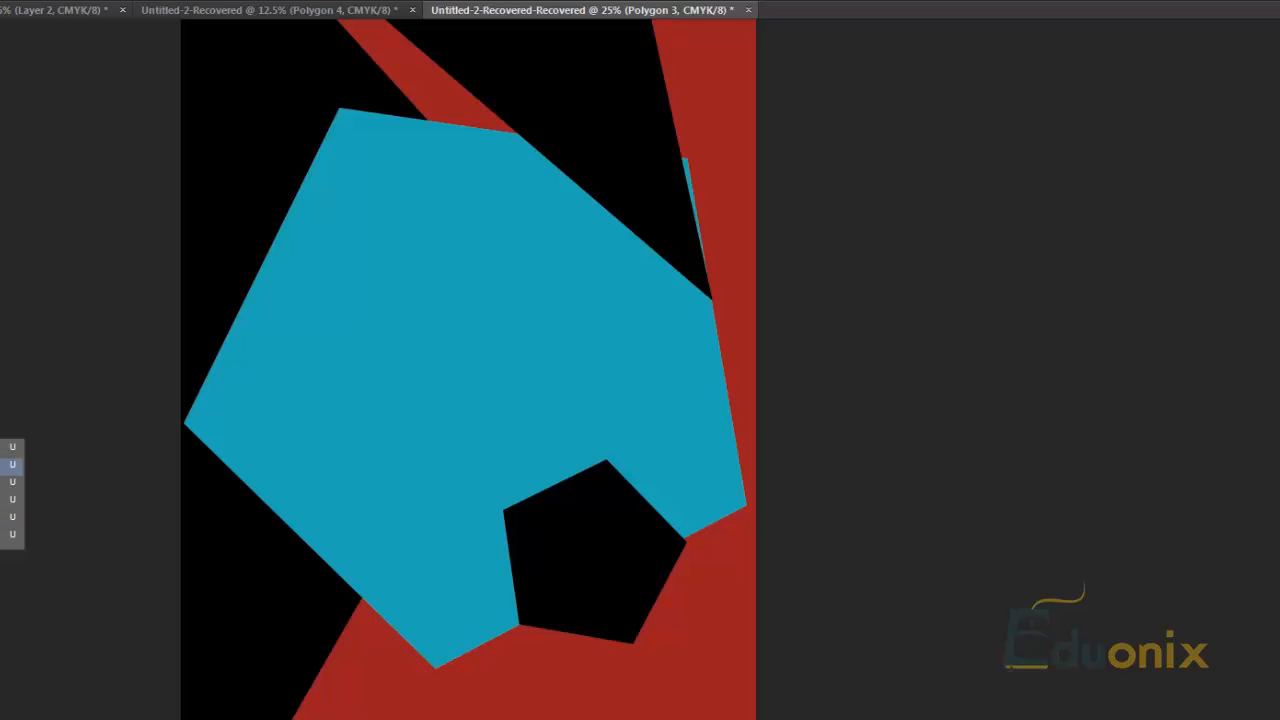
{"action": "left_click_drag", "start_coordinate": [334, 345], "coordinate": [488, 426]}
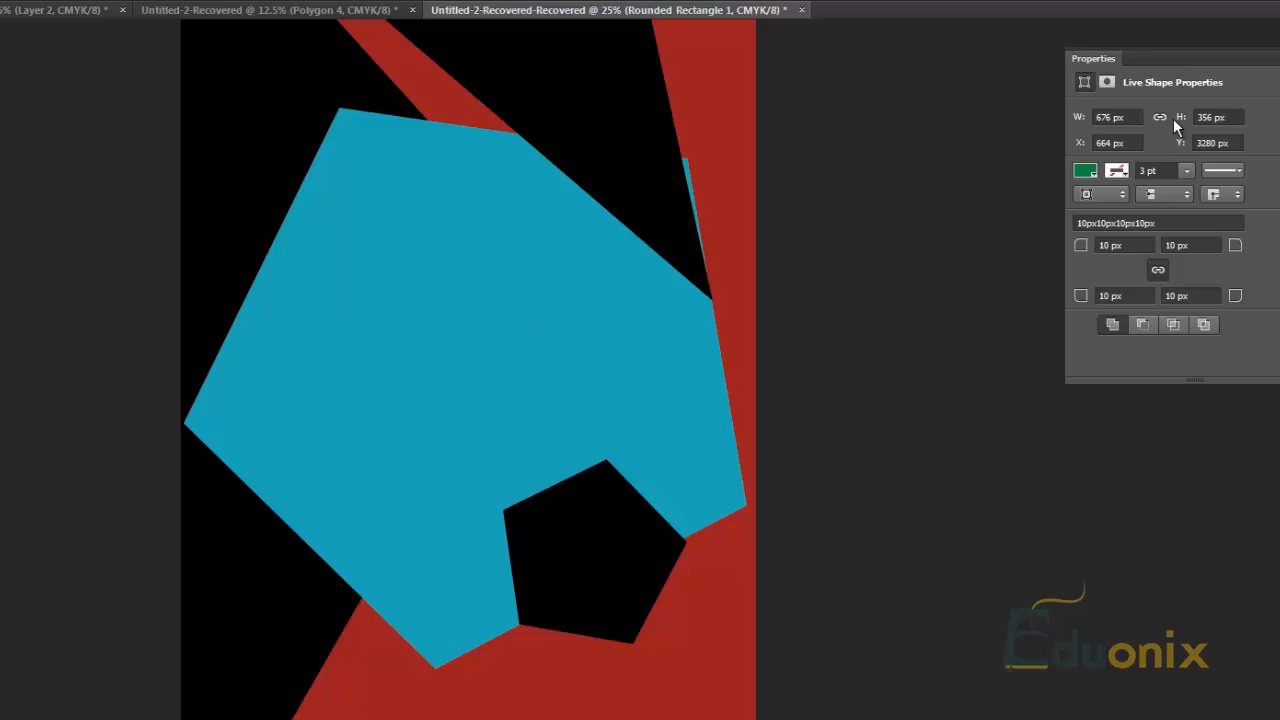
{"action": "left_click_drag", "start_coordinate": [1218, 67], "coordinate": [1146, 98]}
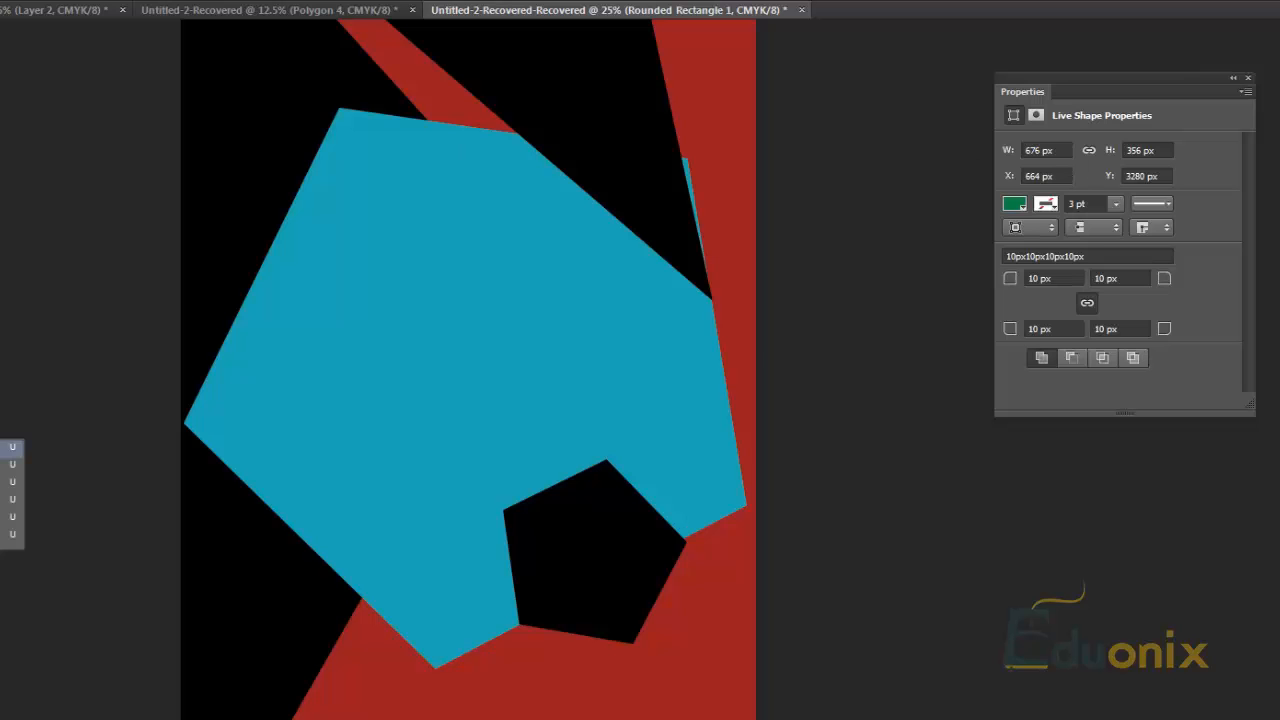
- Create a 676 × 356 px rectangle by entering its dimensions, and draw another of about 820 × 348 px in the blue pentagon's upper part
{"action": "left_click", "coordinate": [335, 346]}
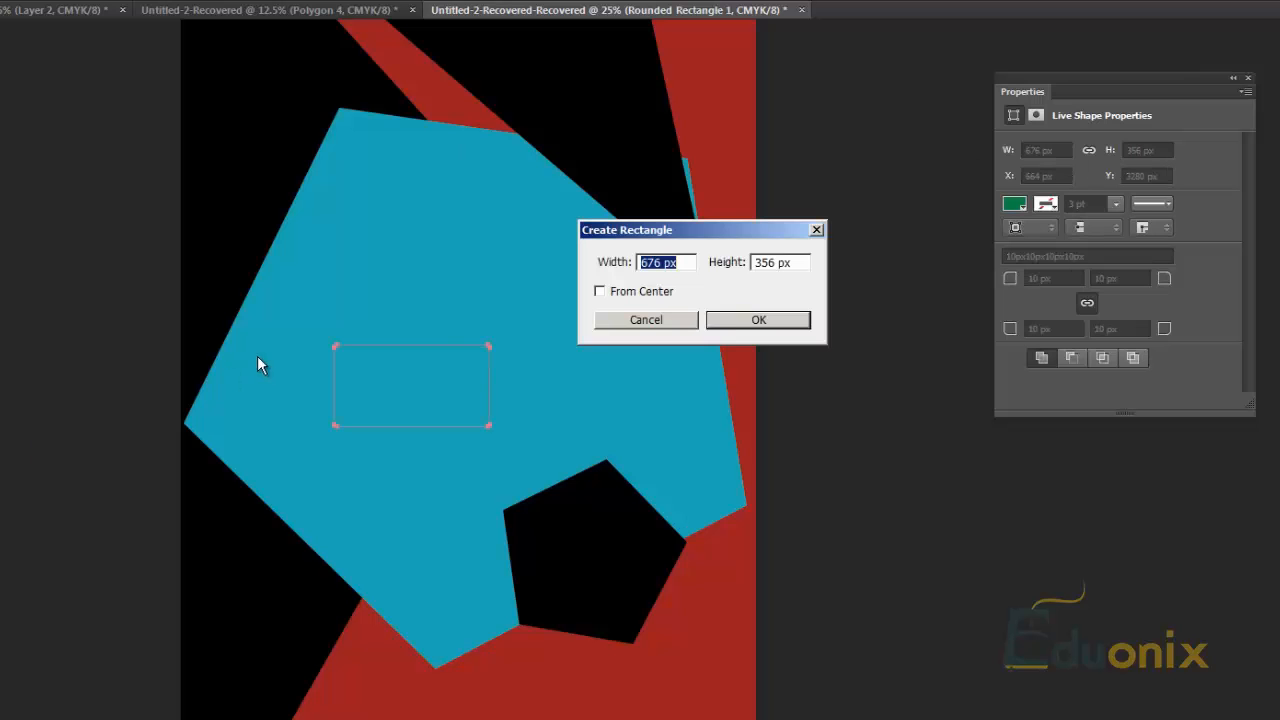
{"action": "left_click", "coordinate": [744, 320]}
{"action": "left_click_drag", "start_coordinate": [10, 504], "coordinate": [133, 466]}
{"action": "left_click_drag", "start_coordinate": [380, 270], "coordinate": [568, 350]}
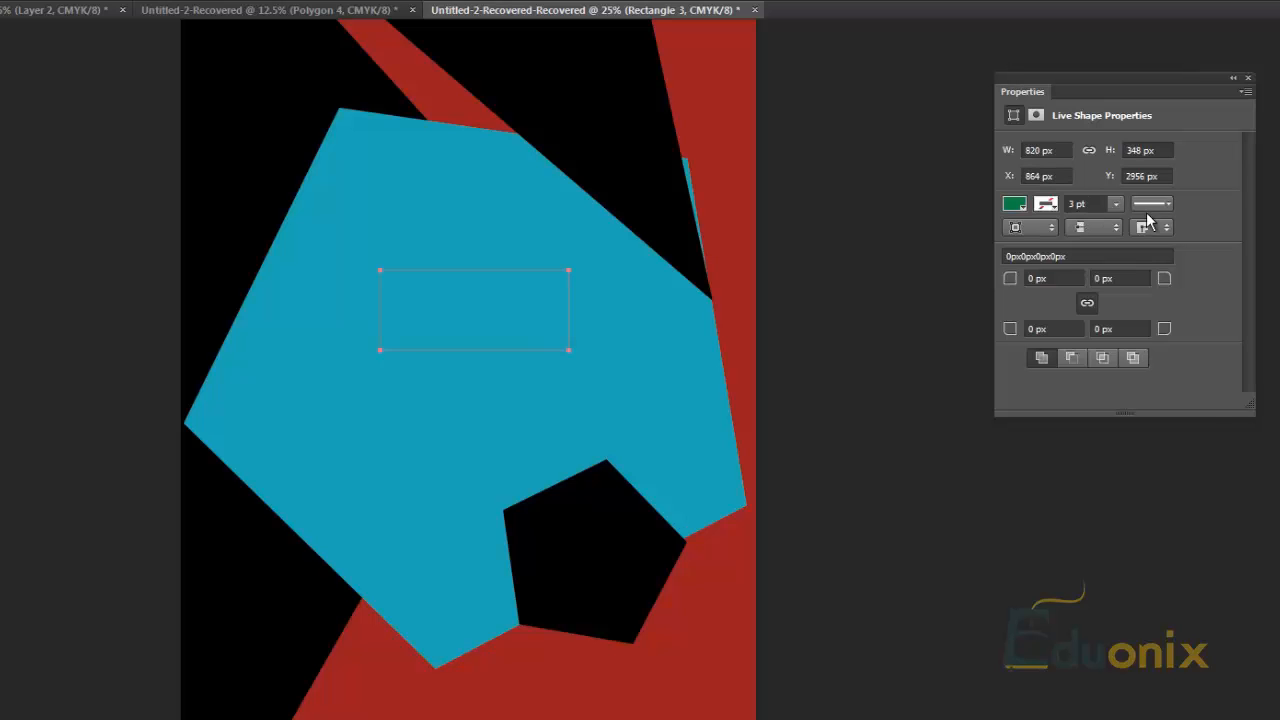
- Fill the Rectangle 3 shape with a teal swatch
{"action": "left_click", "coordinate": [1014, 204]}
{"action": "left_click", "coordinate": [1047, 357]}
{"action": "left_click", "coordinate": [1094, 354]}
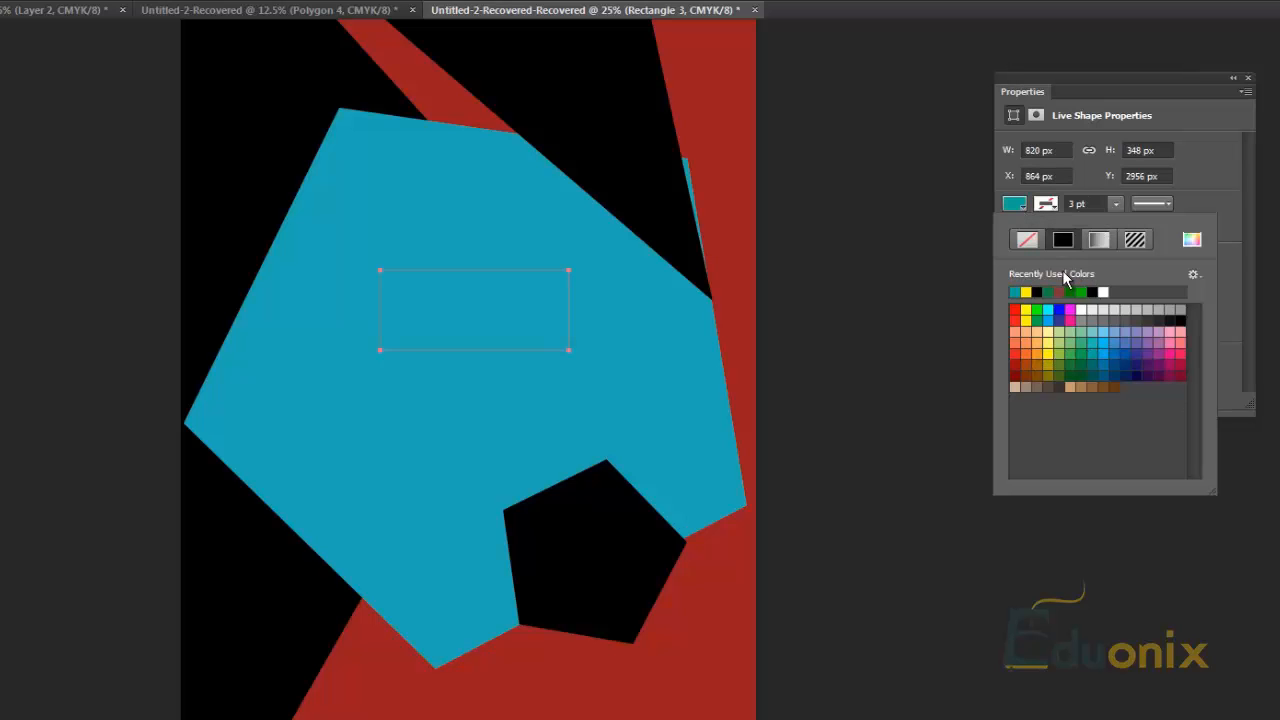
{"action": "left_click", "coordinate": [1080, 180]}
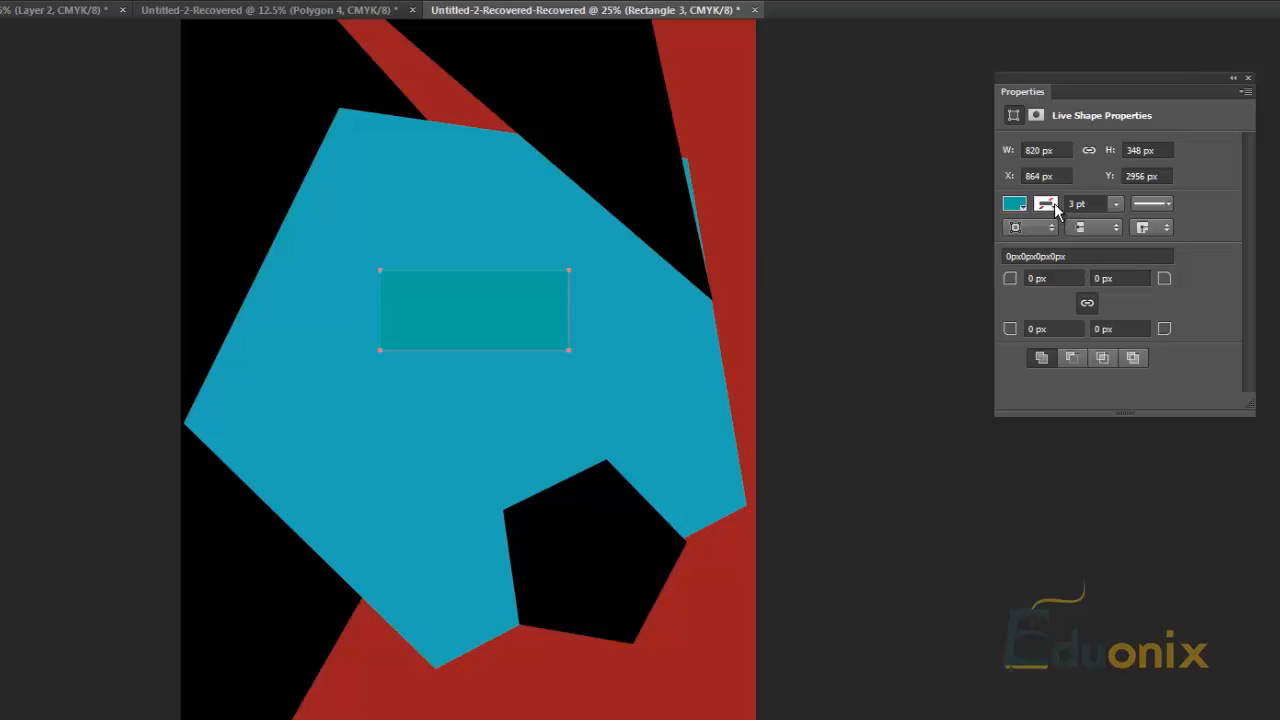
- Enable a dashed line for Rectangle 3's stroke and set its second dash to 10 and second gap to 20
{"action": "left_click", "coordinate": [1170, 204]}
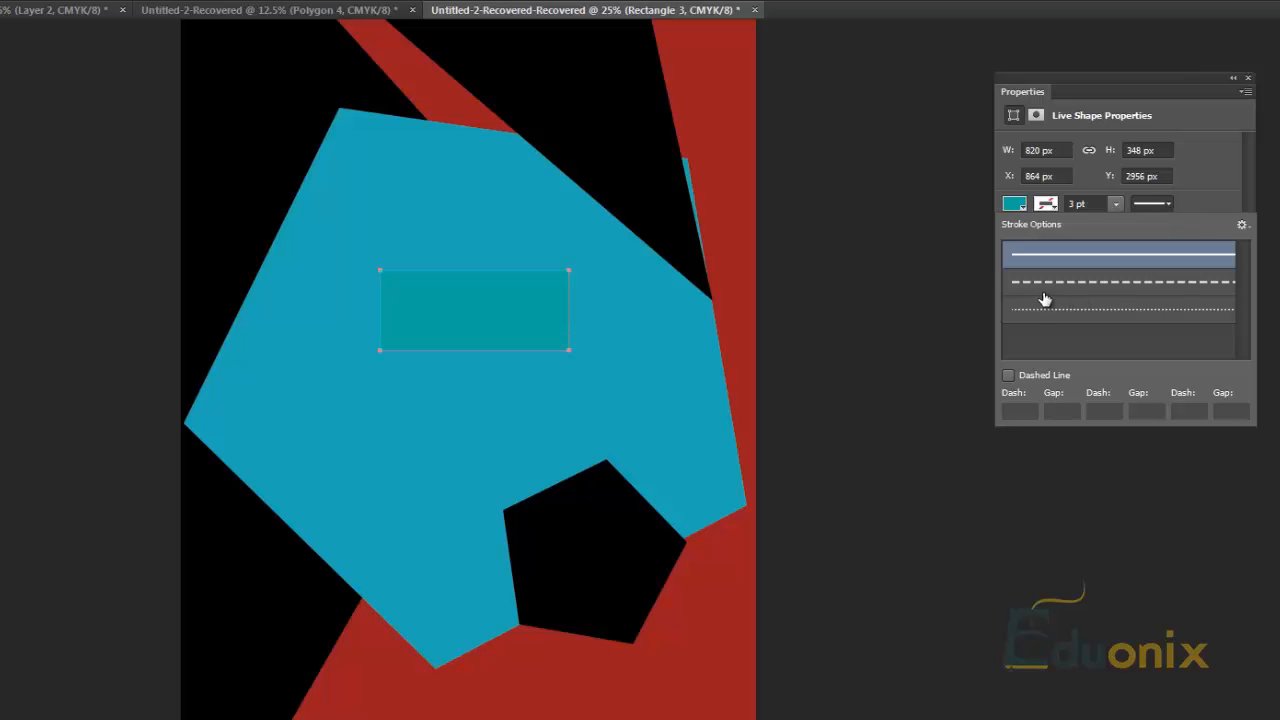
{"action": "left_click", "coordinate": [1008, 376]}
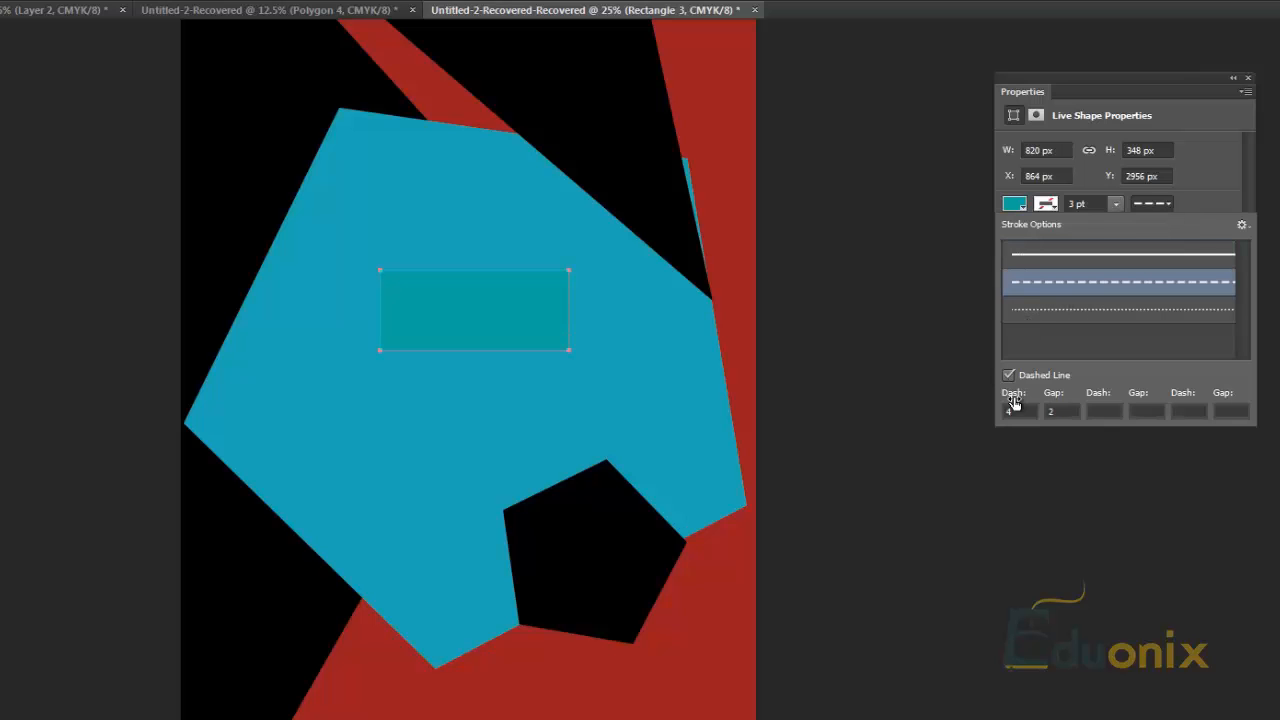
{"action": "left_click", "coordinate": [1104, 411]}
{"action": "type", "text": "10"}
{"action": "left_click", "coordinate": [1160, 413]}
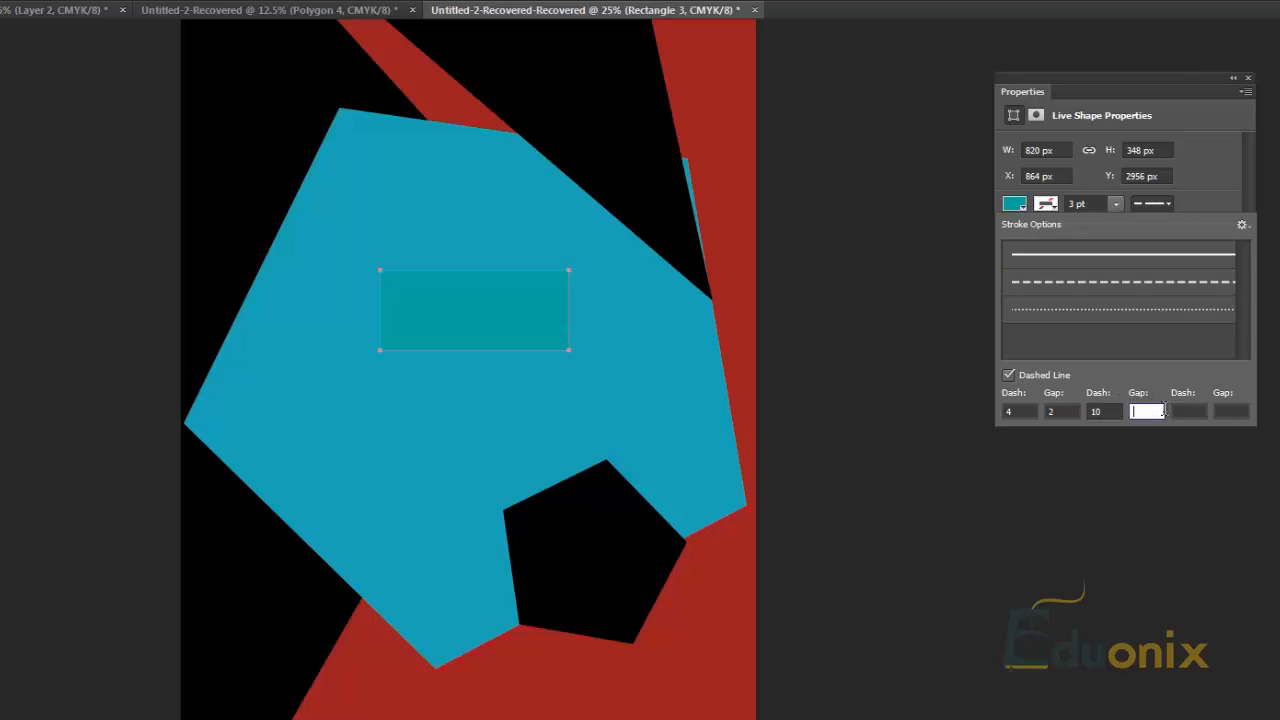
{"action": "type", "text": "20"}
{"action": "left_click", "coordinate": [1189, 411]}
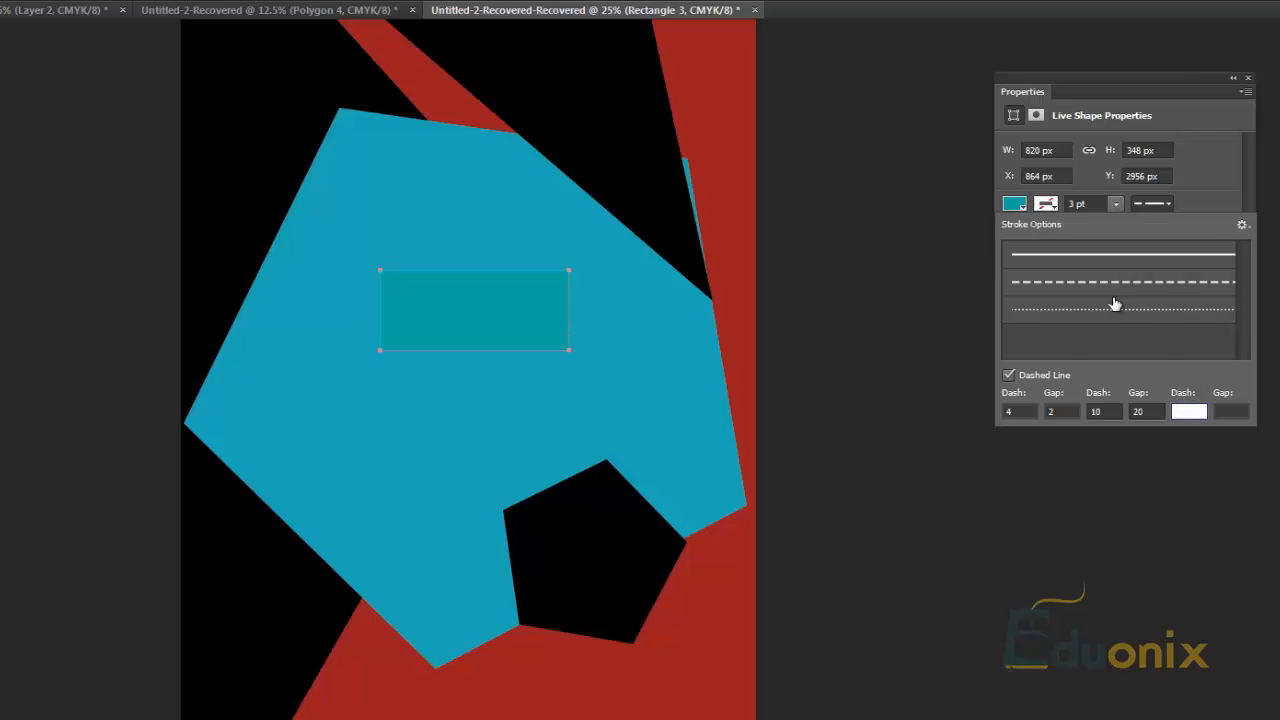
- Give Rectangle 3's stroke a magenta swatch colour and deselect its path
{"action": "left_click", "coordinate": [1050, 208]}
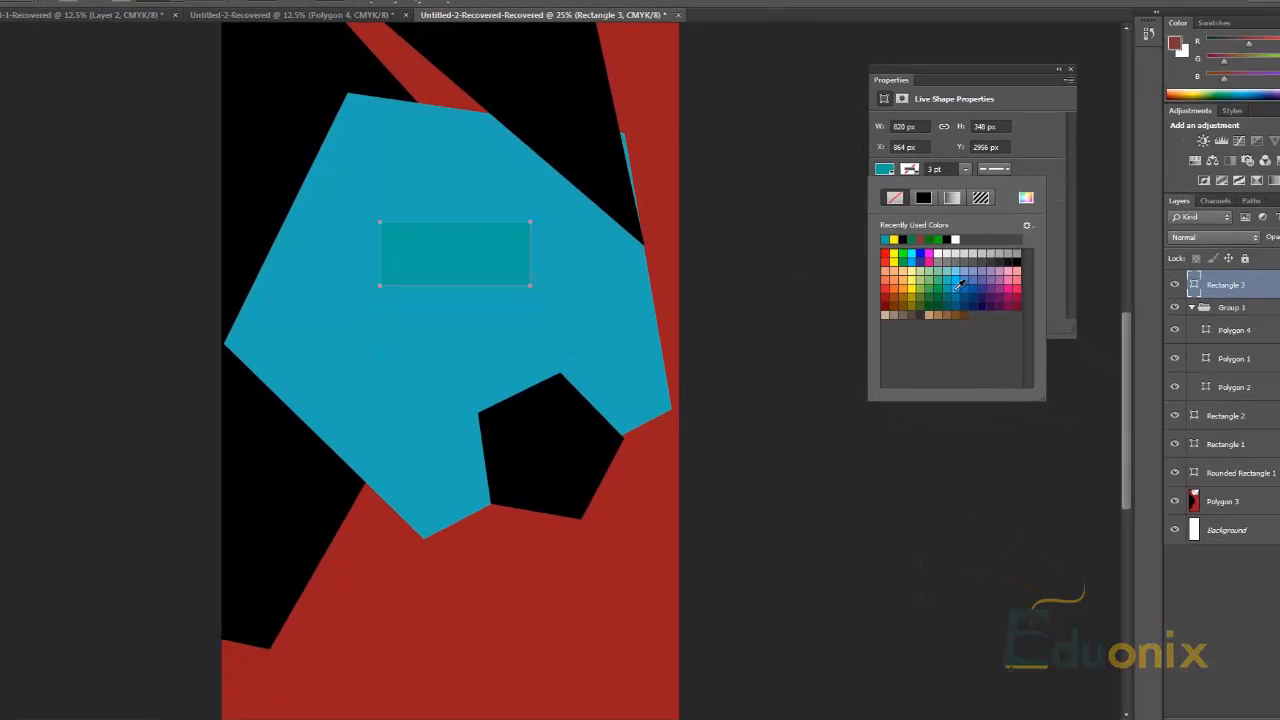
{"action": "left_click", "coordinate": [1082, 325]}
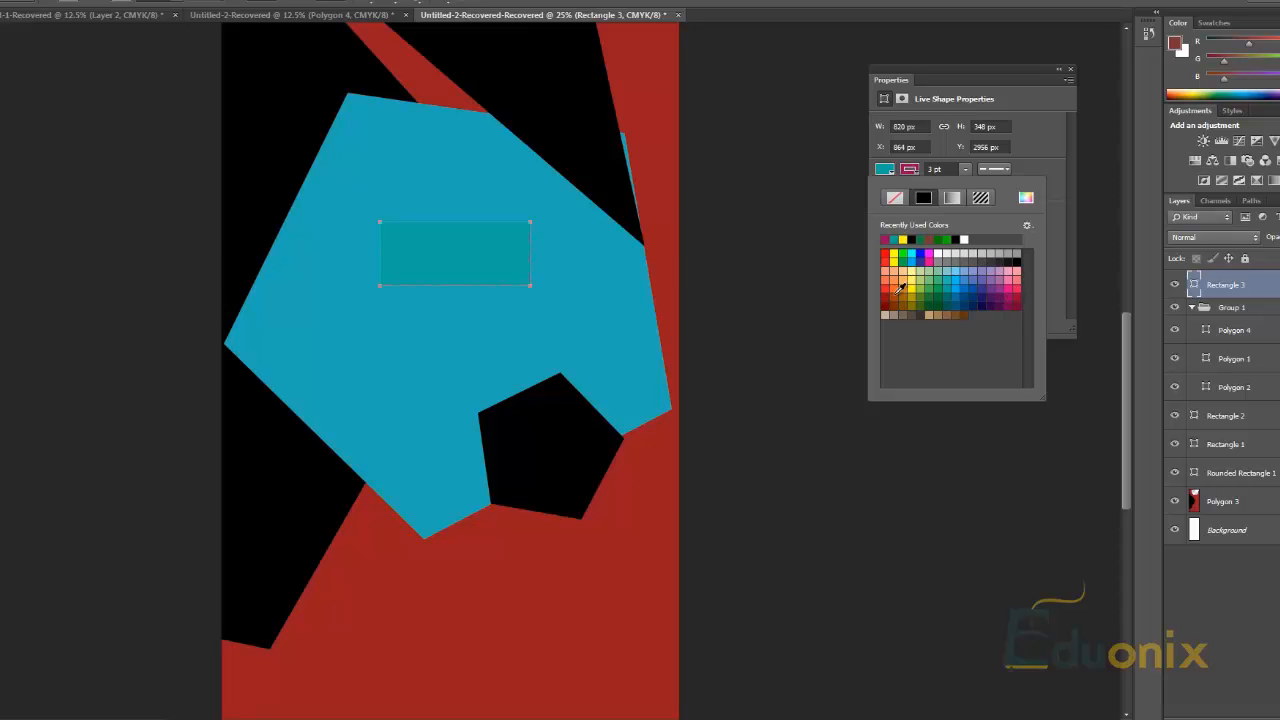
{"action": "left_click", "coordinate": [605, 290]}
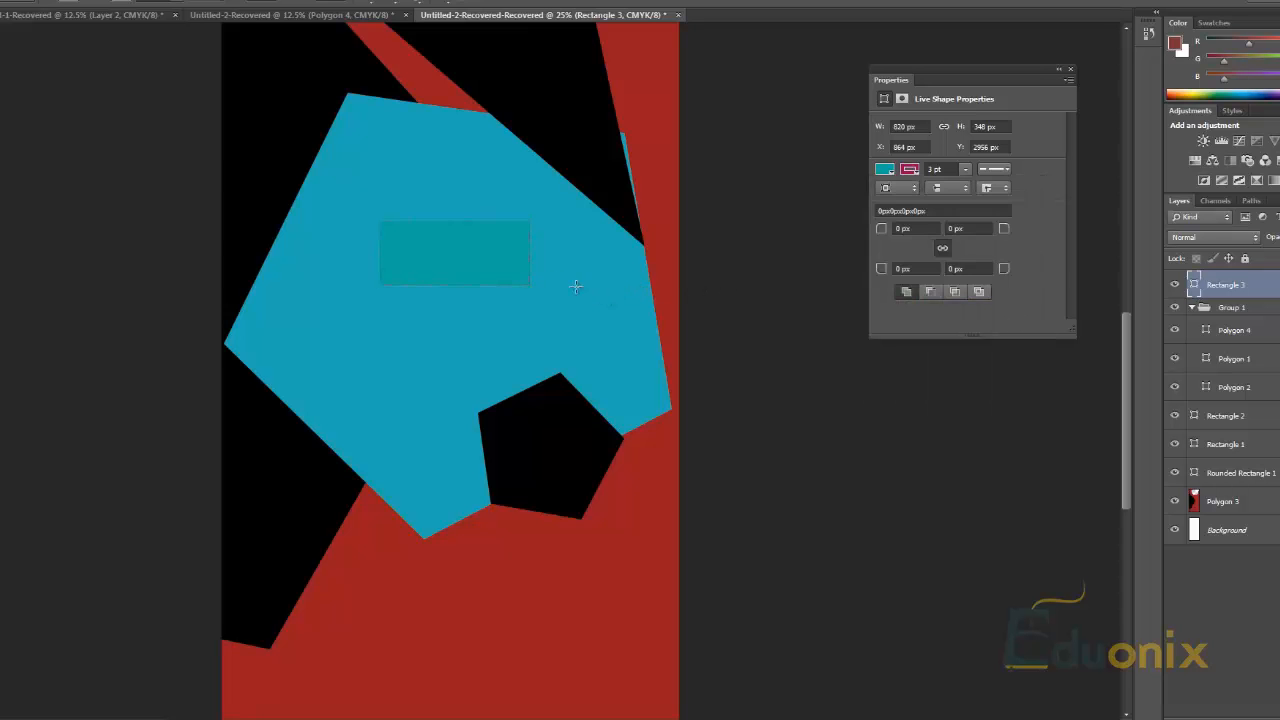
- Examine the dashed magenta stroke up close at Rectangle 3's lower-right corner and along its bottom edge
{"action": "key", "text": "z"}
{"action": "left_click_drag", "start_coordinate": [508, 261], "coordinate": [614, 362]}
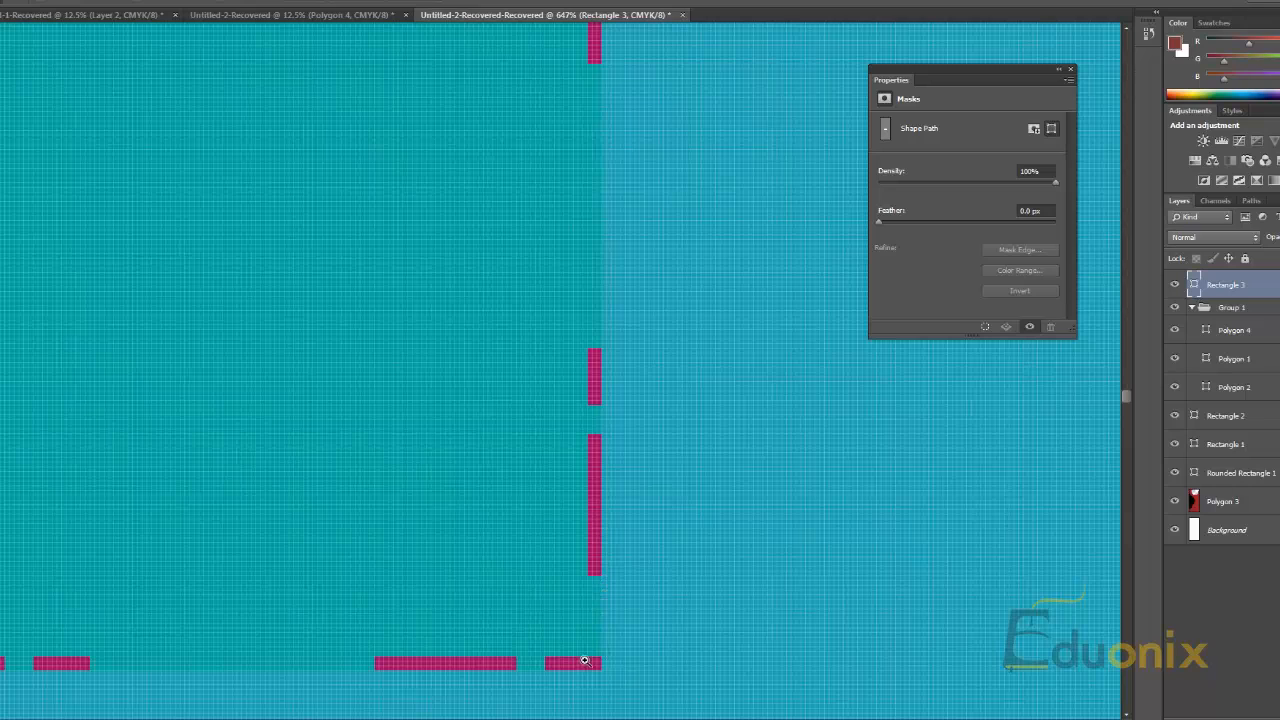
{"action": "left_click_drag", "start_coordinate": [486, 645], "coordinate": [808, 471]}
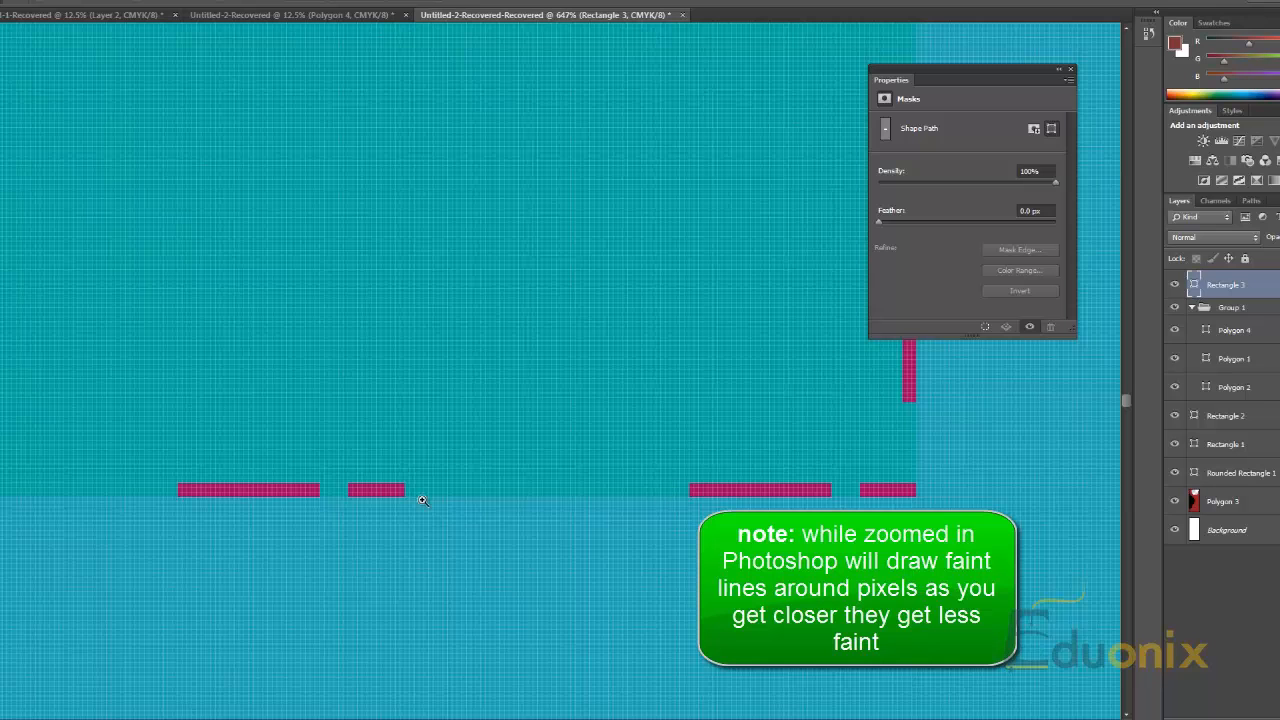
{"action": "left_click", "coordinate": [614, 371], "text": "alt"}
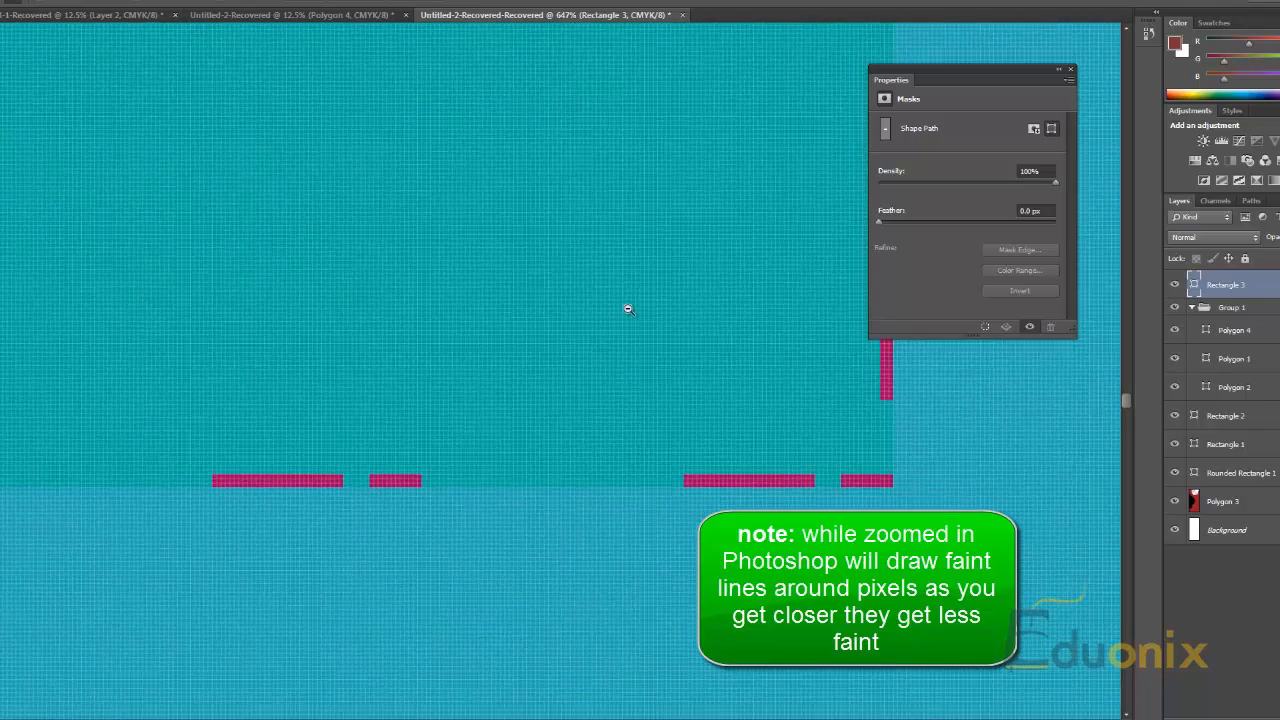
{"action": "left_click", "coordinate": [620, 350], "text": "alt"}
{"action": "left_click", "coordinate": [626, 309], "text": "alt"}
{"action": "left_click", "coordinate": [630, 262], "text": "alt"}
{"action": "left_click", "coordinate": [631, 254], "text": "alt"}
{"action": "left_click", "coordinate": [632, 251], "text": "alt"}
{"action": "left_click", "coordinate": [584, 168], "text": "alt"}
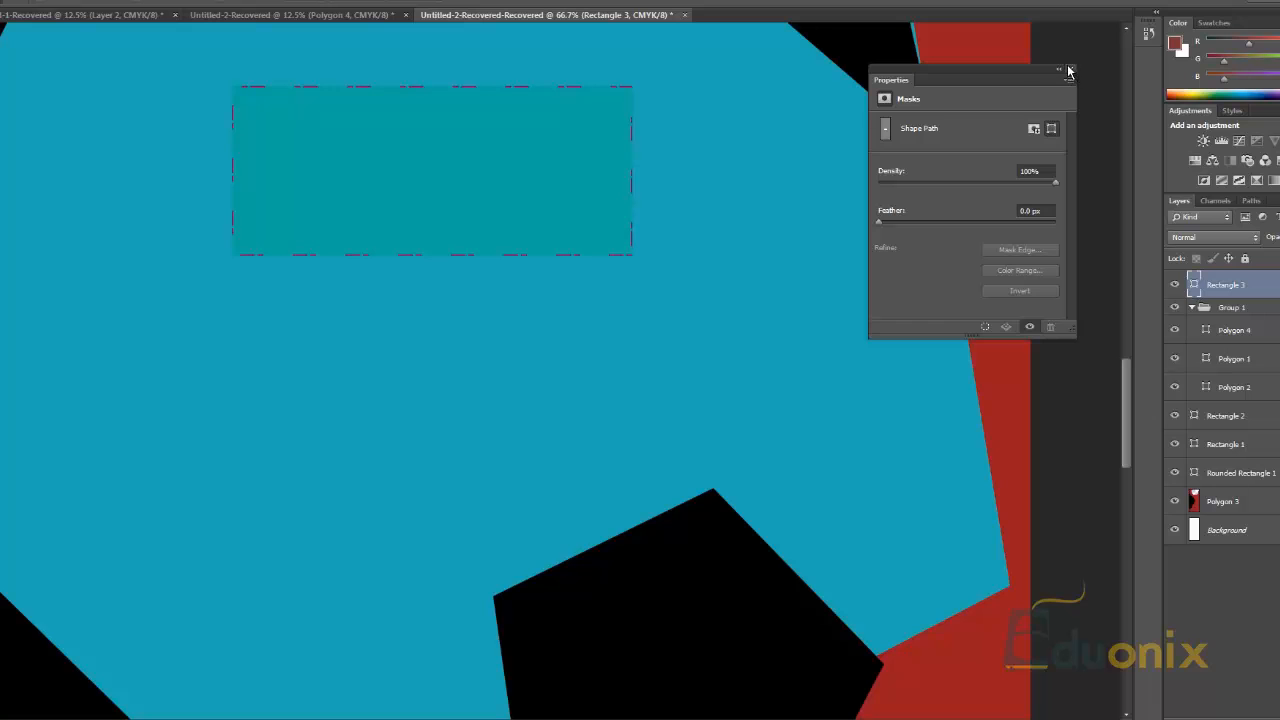
- Select and deselect Rectangle 3's path, and repeat the selection after switching between the path selection tools
{"action": "left_click_drag", "start_coordinate": [1036, 68], "coordinate": [1050, 101]}
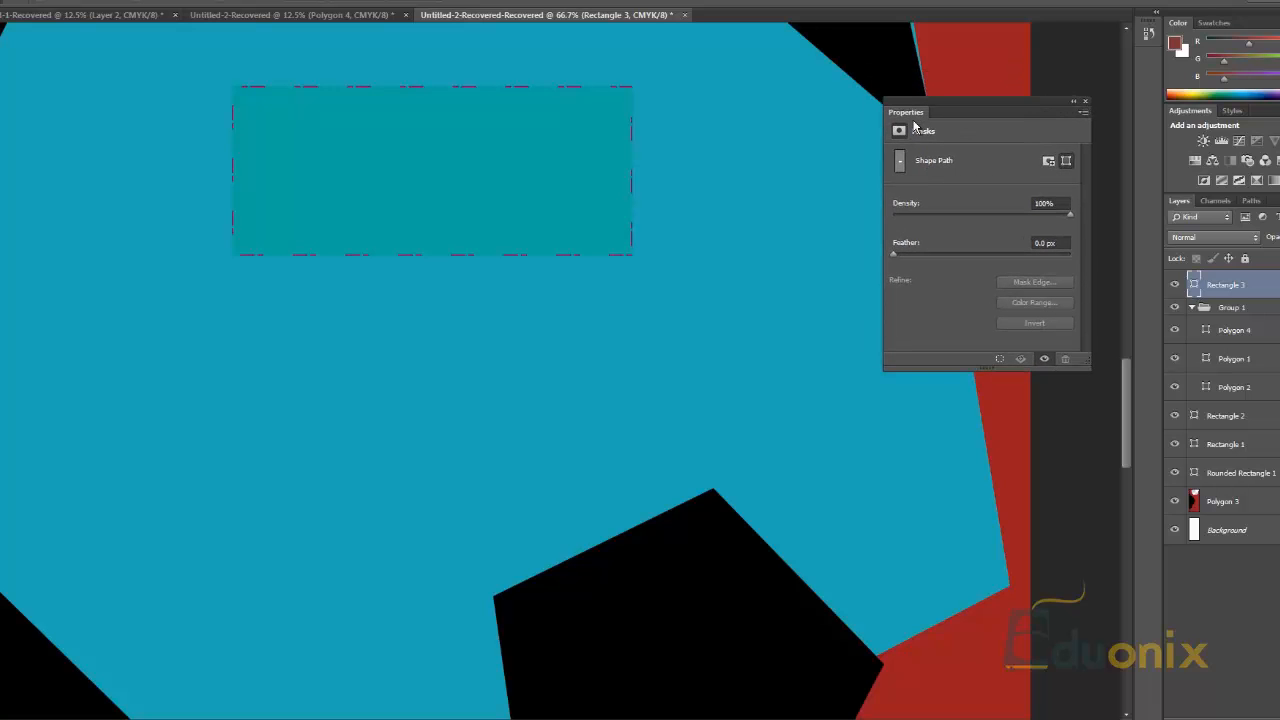
{"action": "left_click", "coordinate": [577, 255]}
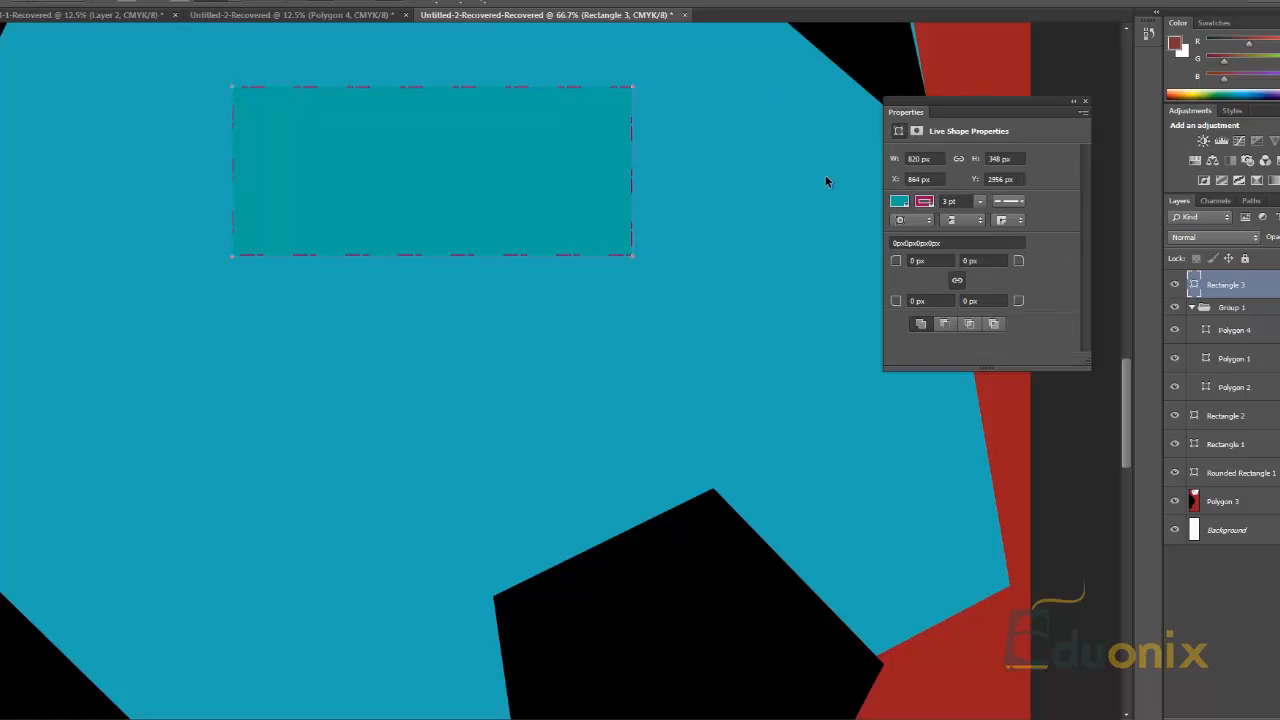
{"action": "left_click", "coordinate": [497, 348]}
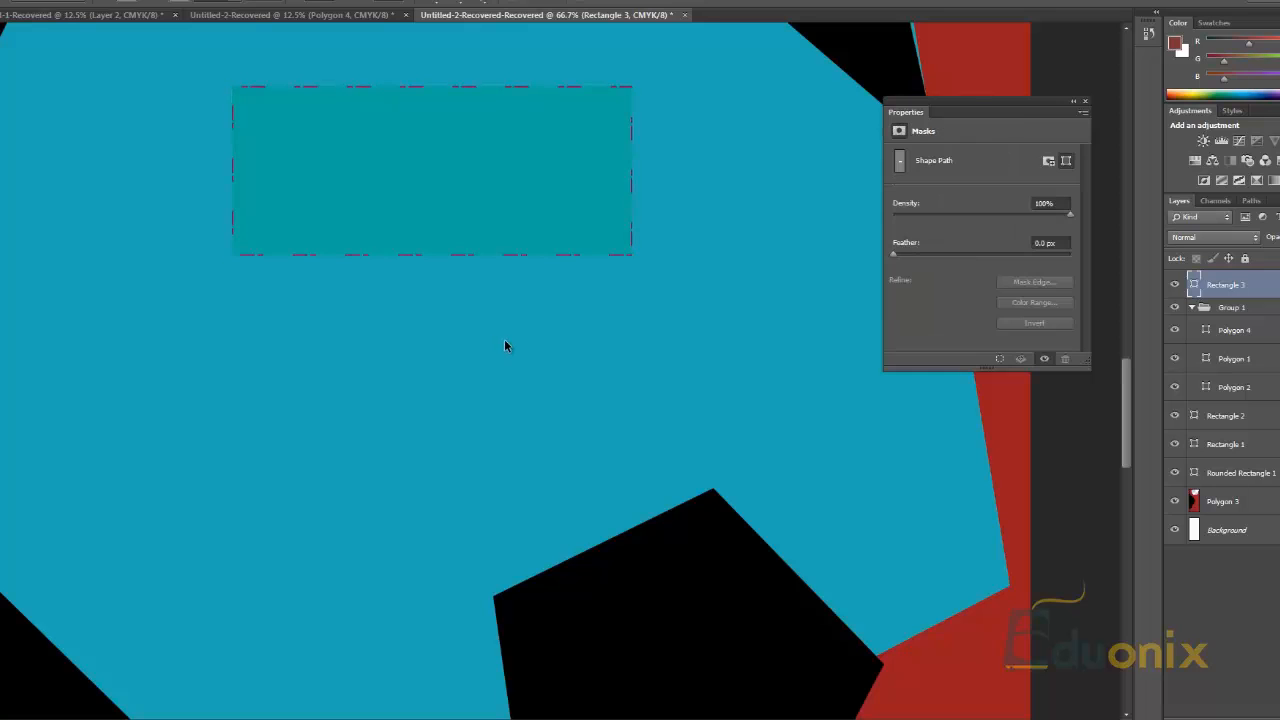
{"action": "key", "text": "shift+a"}
{"action": "left_click", "coordinate": [538, 226]}
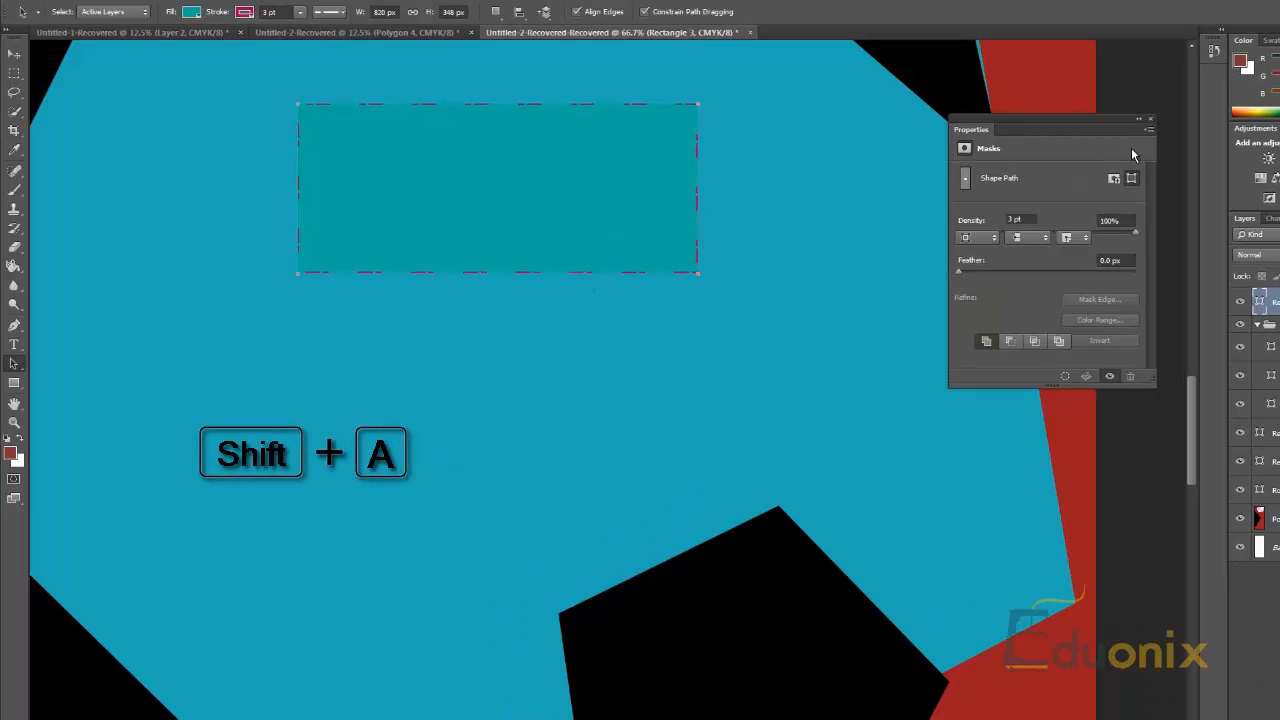
{"action": "left_click", "coordinate": [865, 550]}
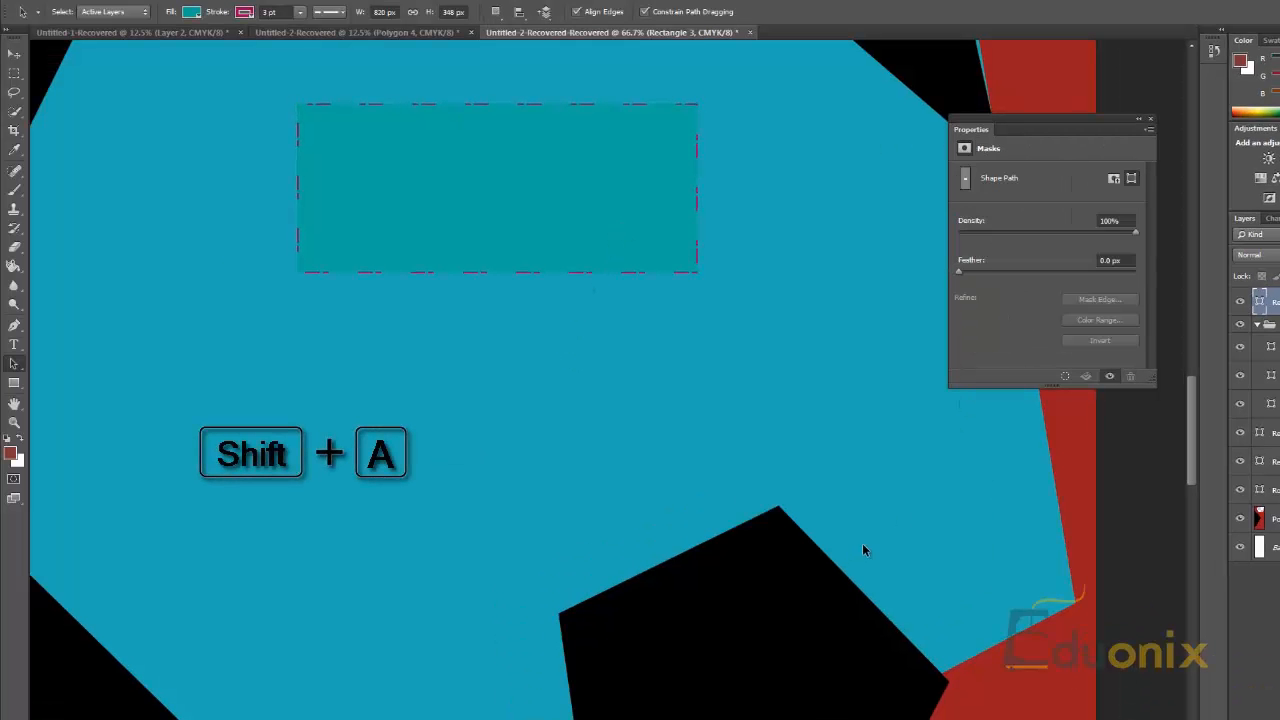
- Shift Rectangle 3 down and to the right with the Move tool, and bring it back near its starting place
{"action": "left_click", "coordinate": [16, 55]}
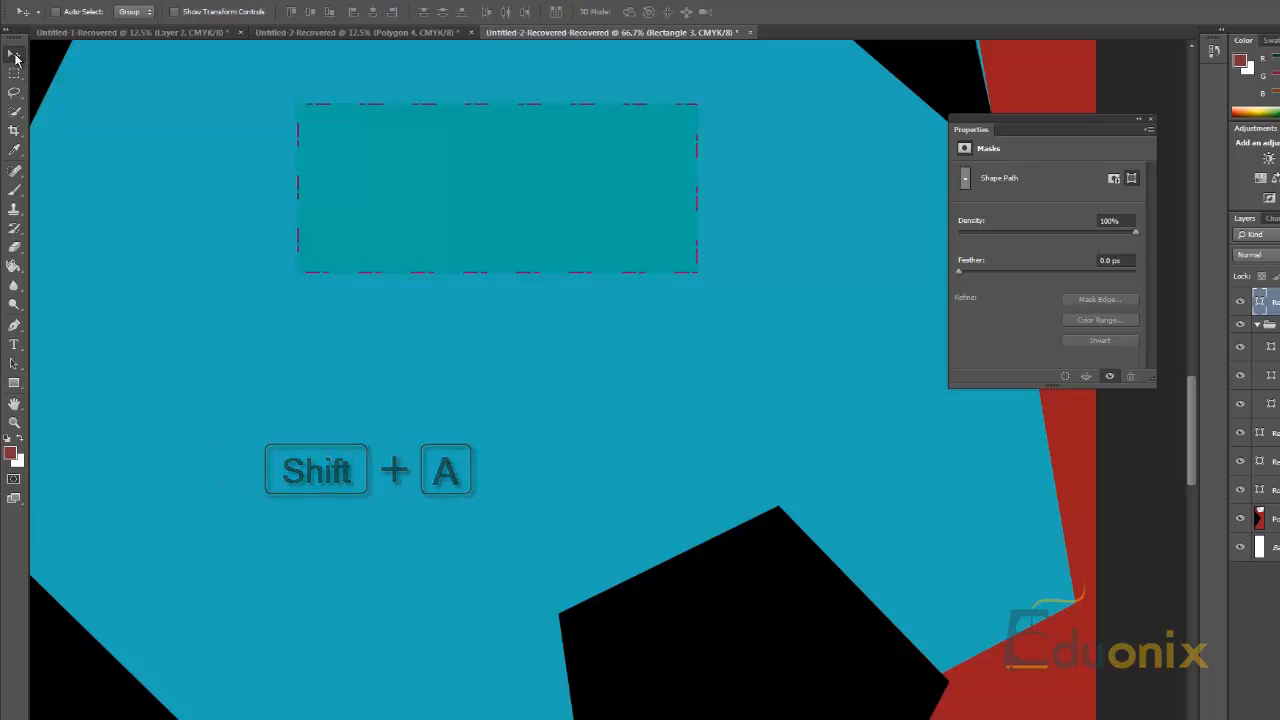
{"action": "left_click_drag", "start_coordinate": [268, 289], "coordinate": [427, 309]}
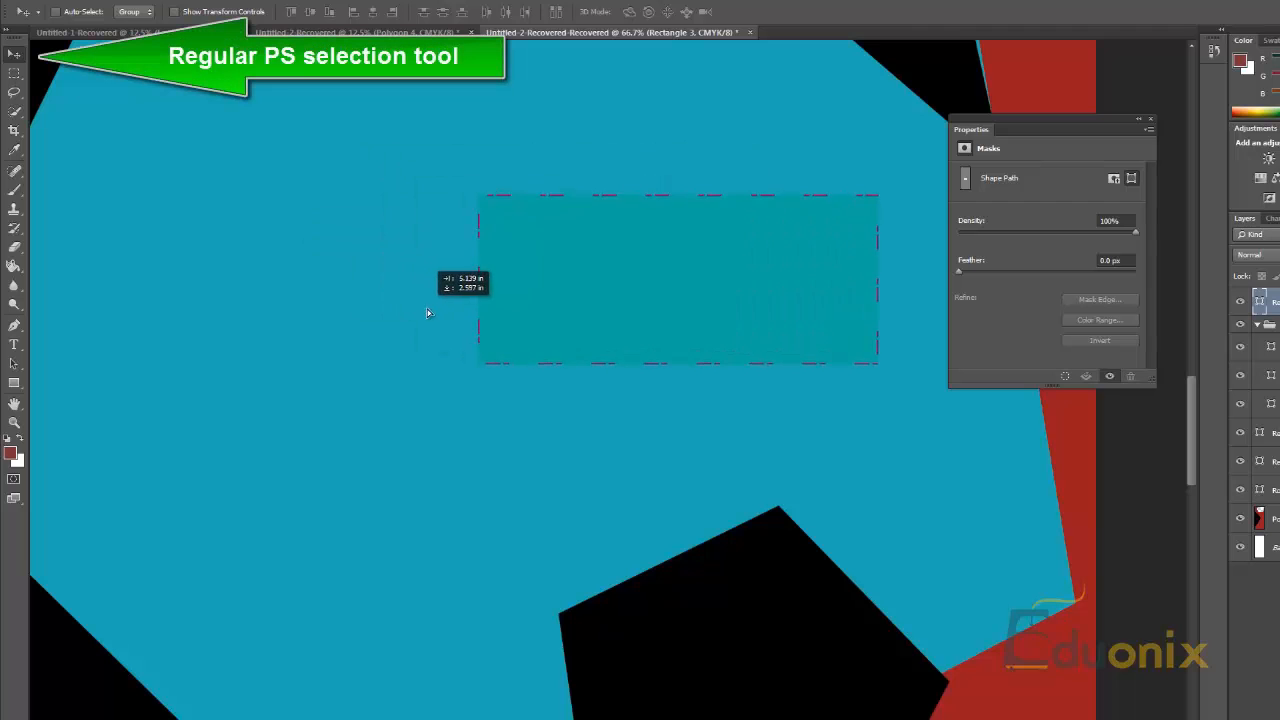
{"action": "left_click_drag", "start_coordinate": [727, 322], "coordinate": [539, 234]}
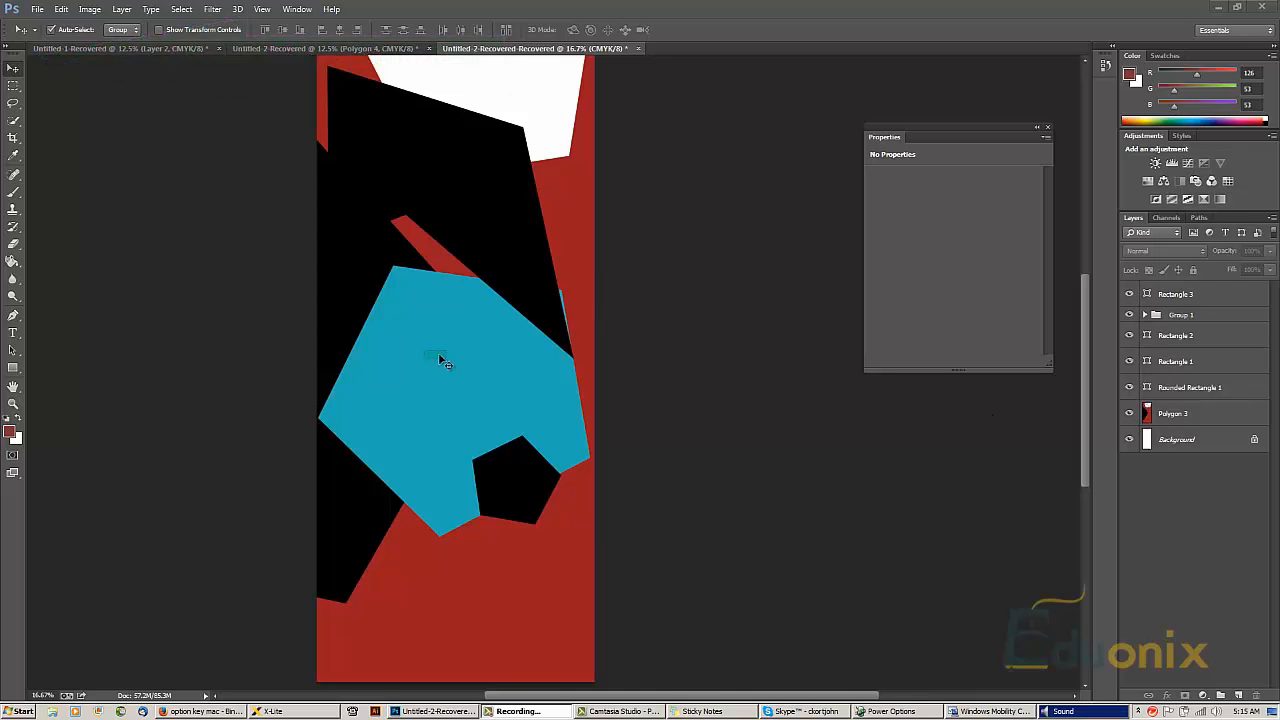
- Pick the small dashed rectangle on the blue polygon so that the Rectangle 3 layer is active
{"action": "key", "text": "a"}
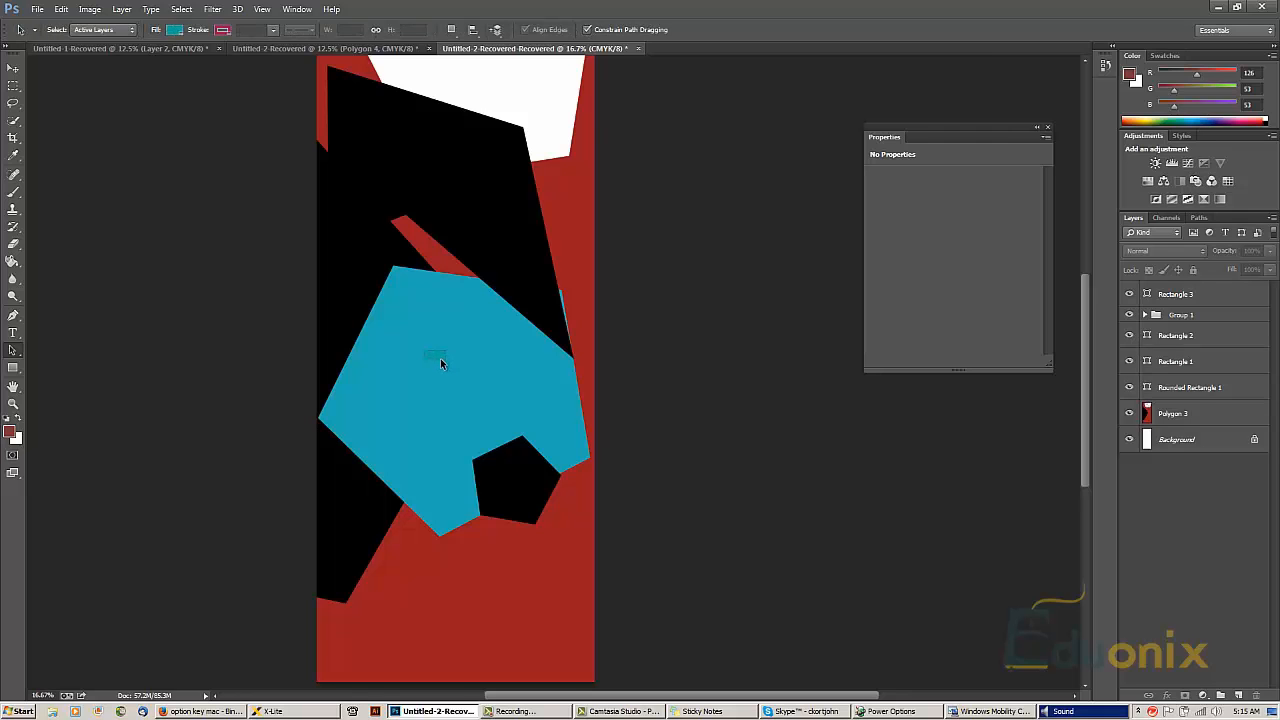
{"action": "key", "text": "z"}
{"action": "left_click", "coordinate": [506, 369]}
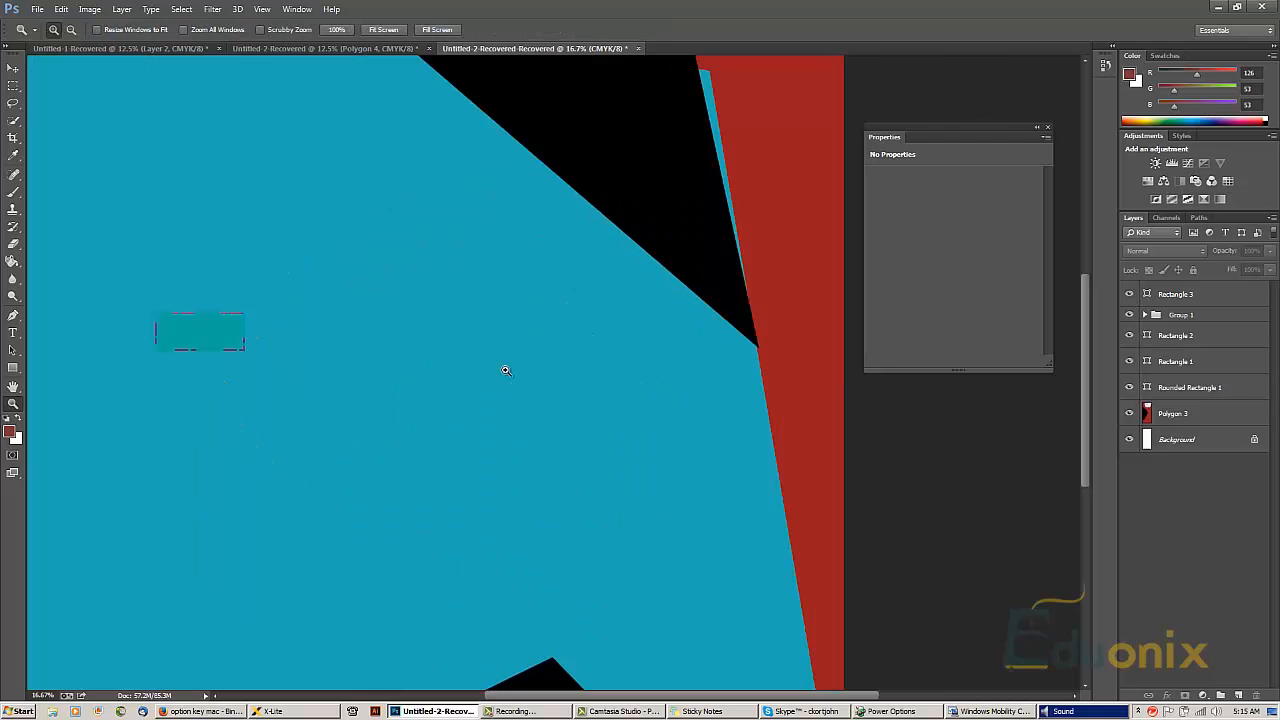
{"action": "left_click_drag", "start_coordinate": [533, 377], "coordinate": [611, 295]}
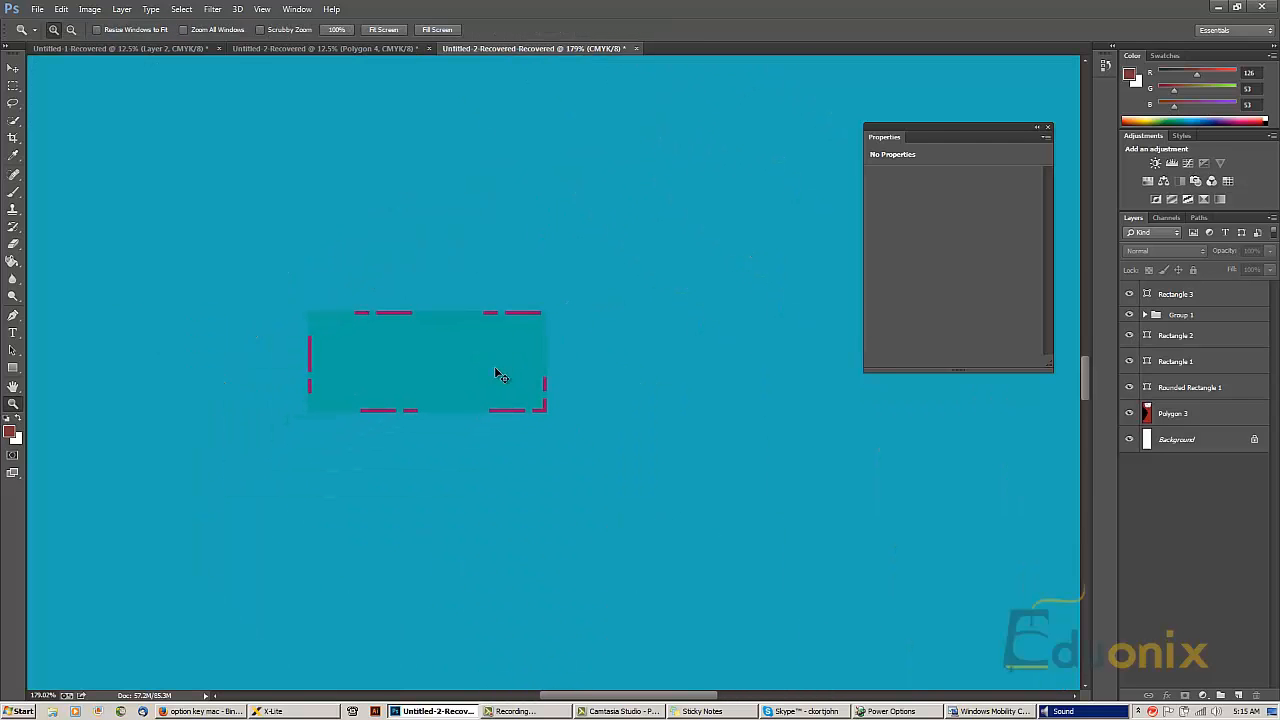
{"action": "left_click", "coordinate": [495, 368], "text": "ctrl"}
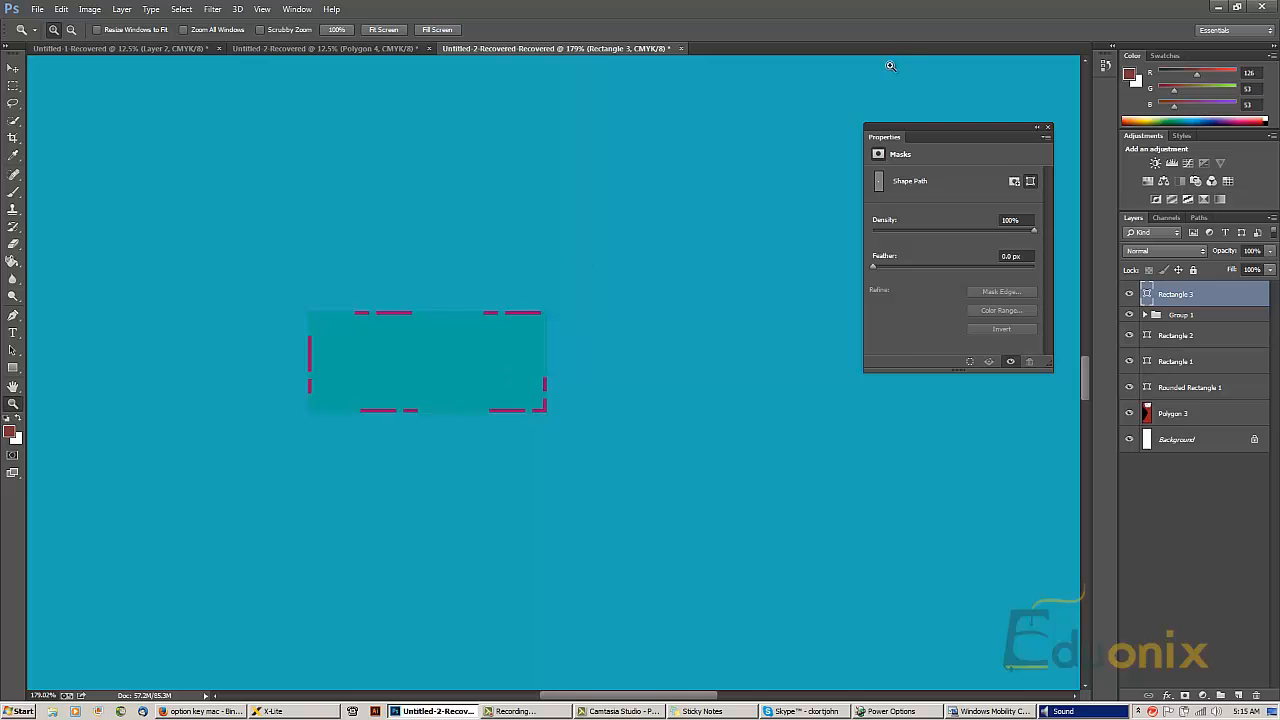
{"action": "key", "text": "a"}
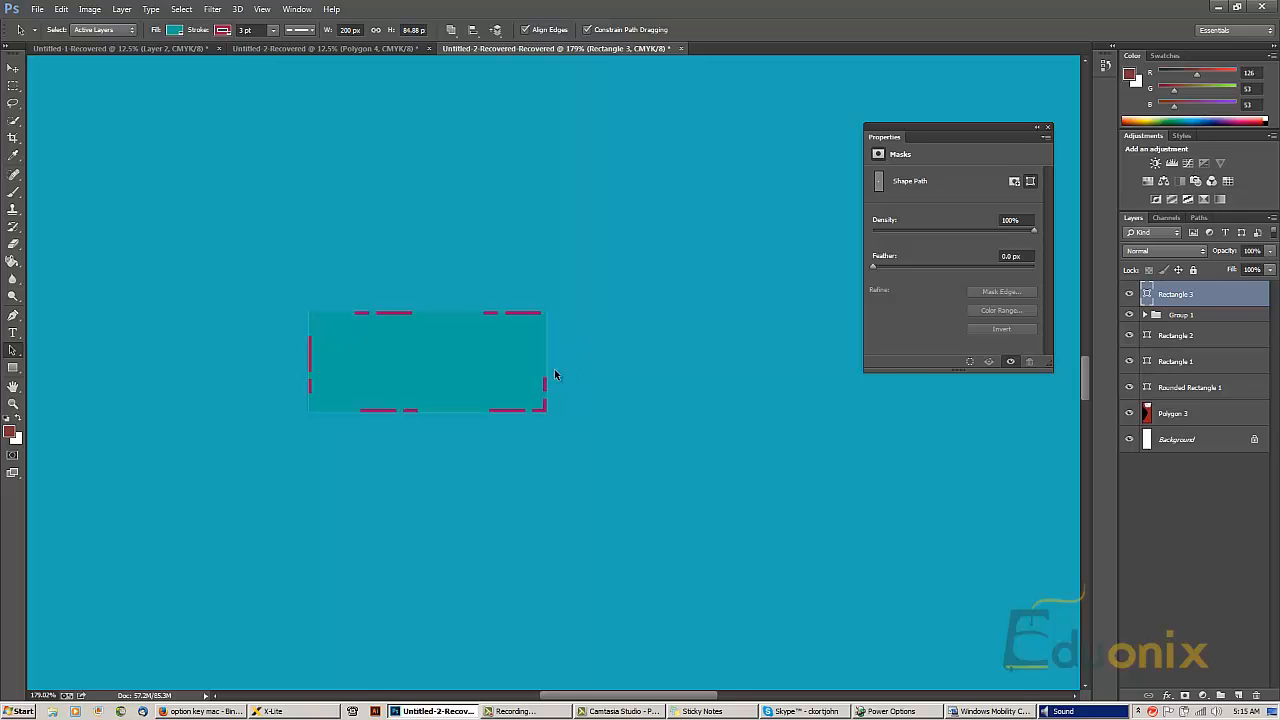
{"action": "key", "text": "v"}
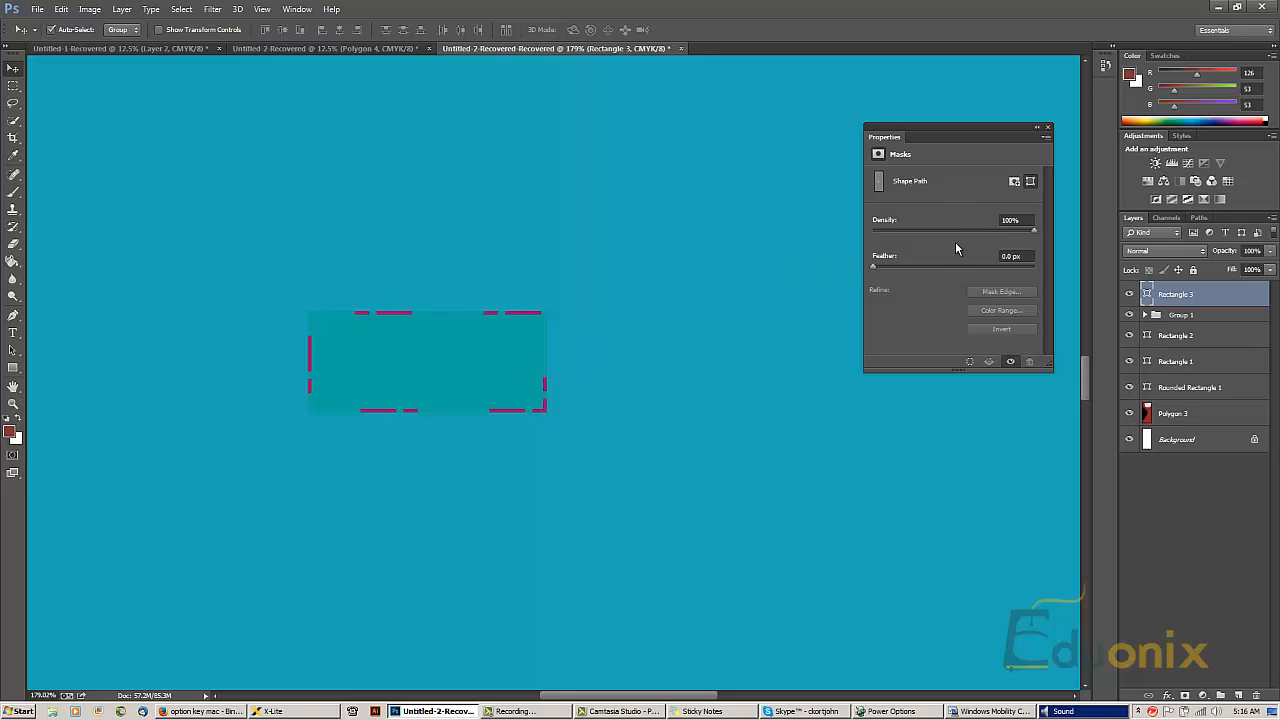
- Try feathering Rectangle 3's shape path at 9.1, 5.3 and 3.1 px, and return to 0 px feather and 100% density
{"action": "left_click", "coordinate": [934, 266]}
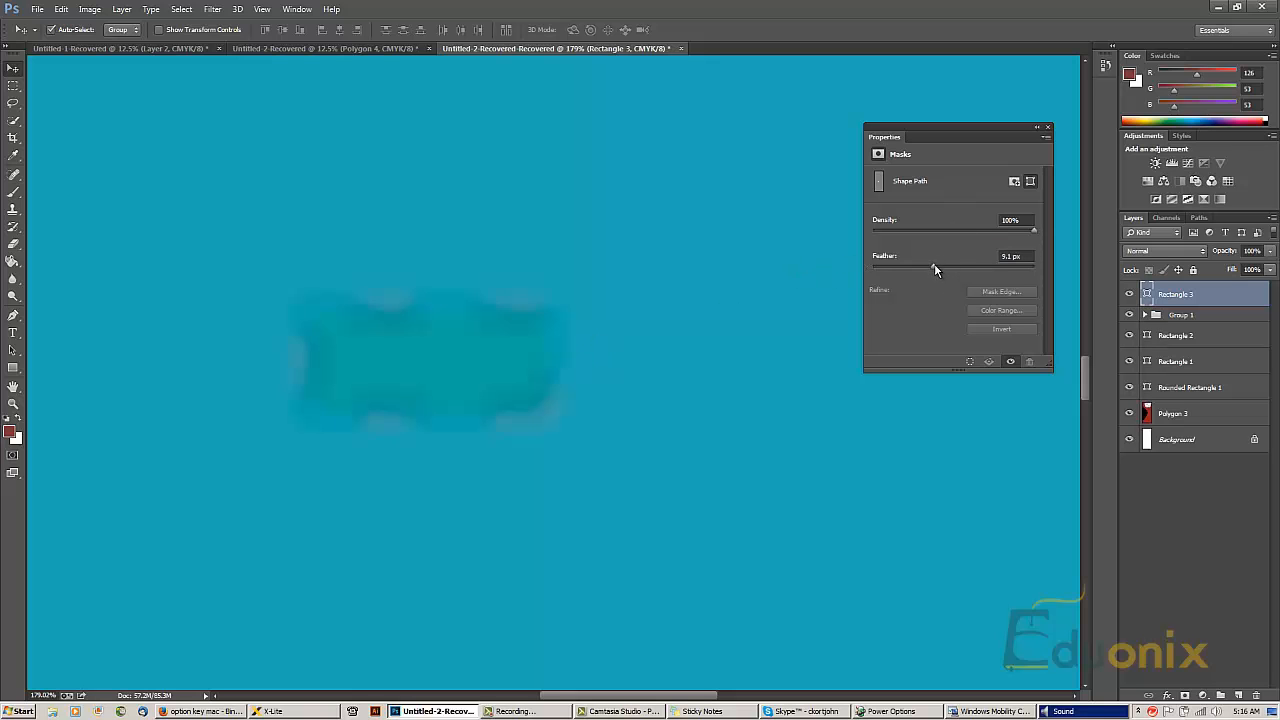
{"action": "left_click", "coordinate": [918, 266]}
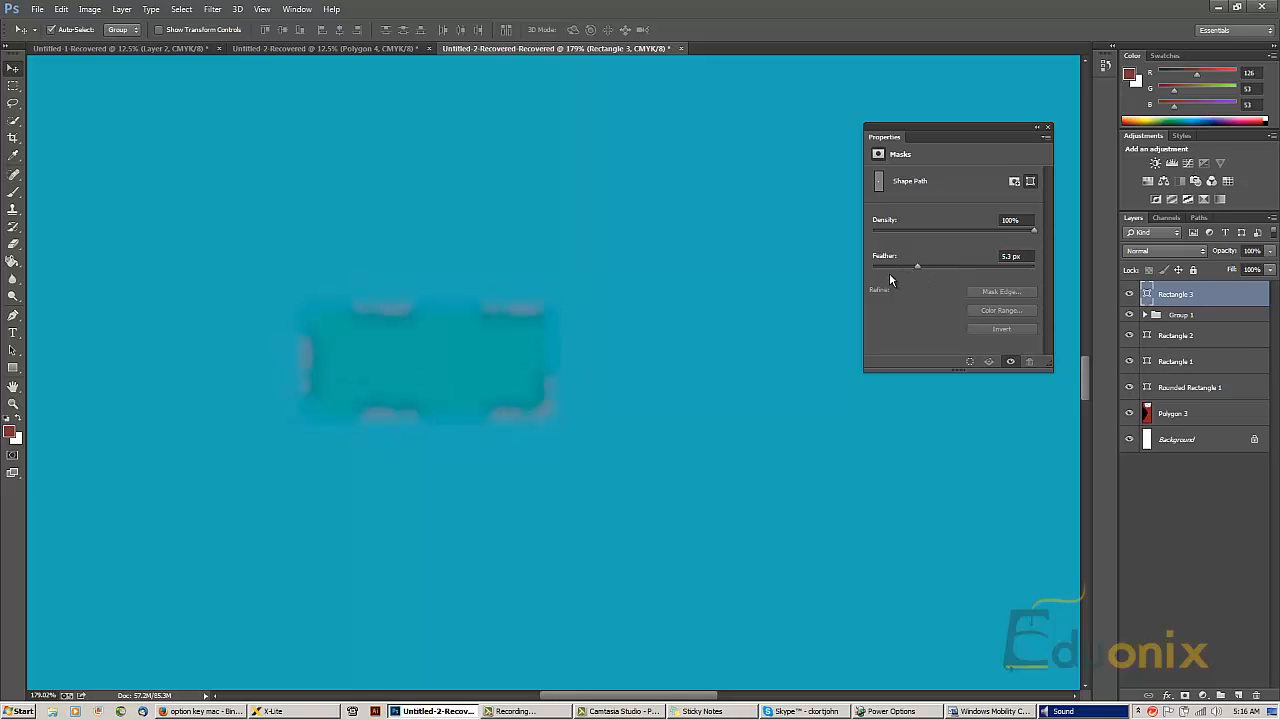
{"action": "left_click", "coordinate": [900, 266]}
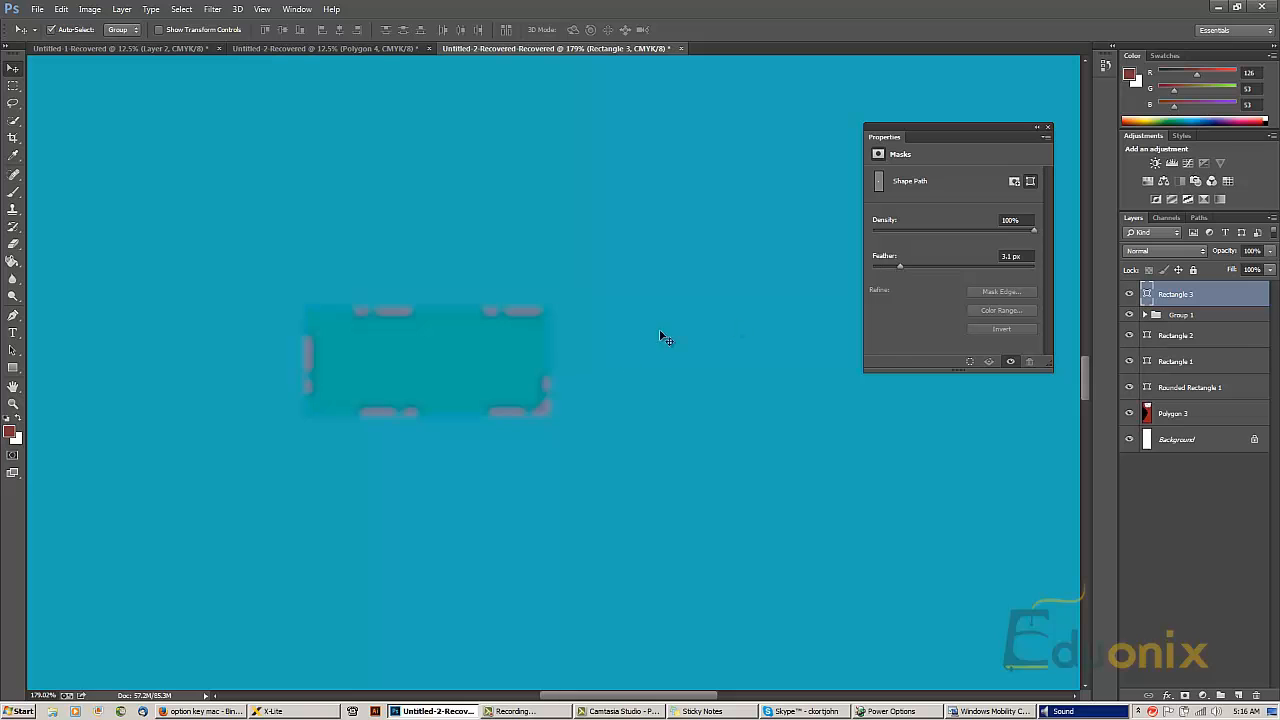
{"action": "left_click_drag", "start_coordinate": [903, 266], "coordinate": [876, 264]}
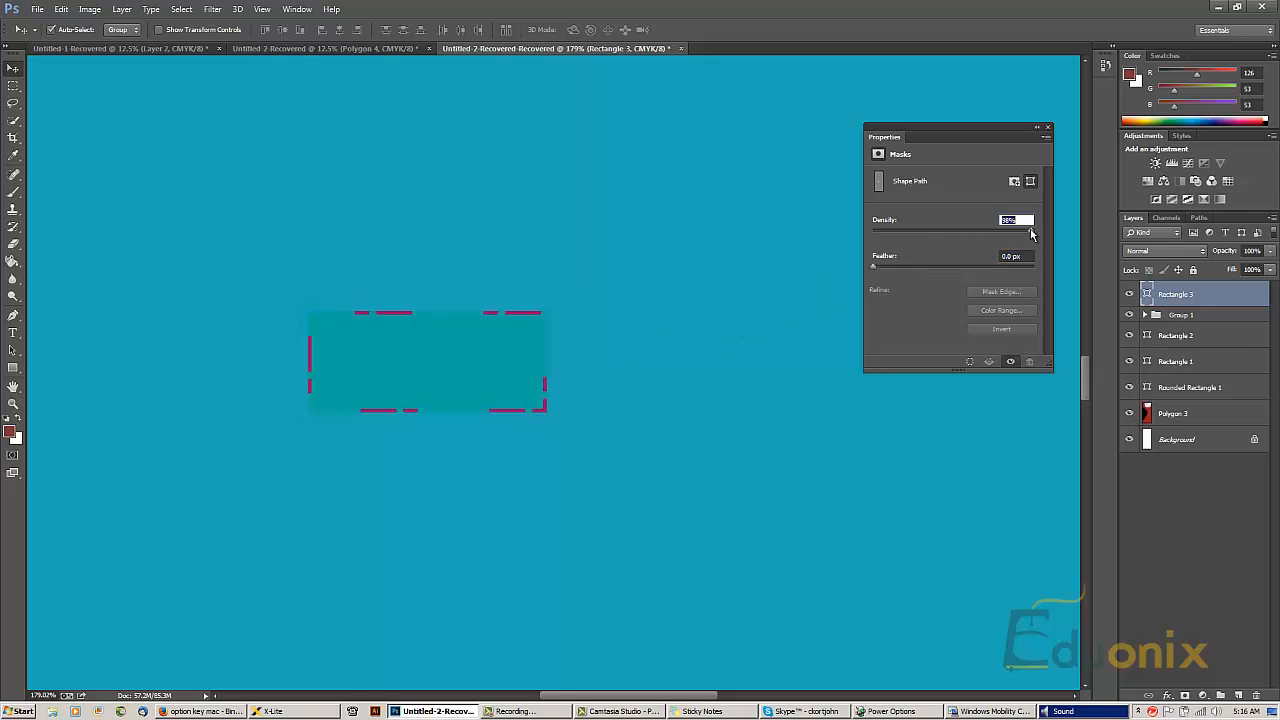
{"action": "left_click_drag", "start_coordinate": [971, 230], "coordinate": [1045, 224]}
- Add a layer mask to Rectangle 3 and set the shape's corner radii to 2, 0, 6 and 0 px
{"action": "left_click", "coordinate": [1015, 182]}
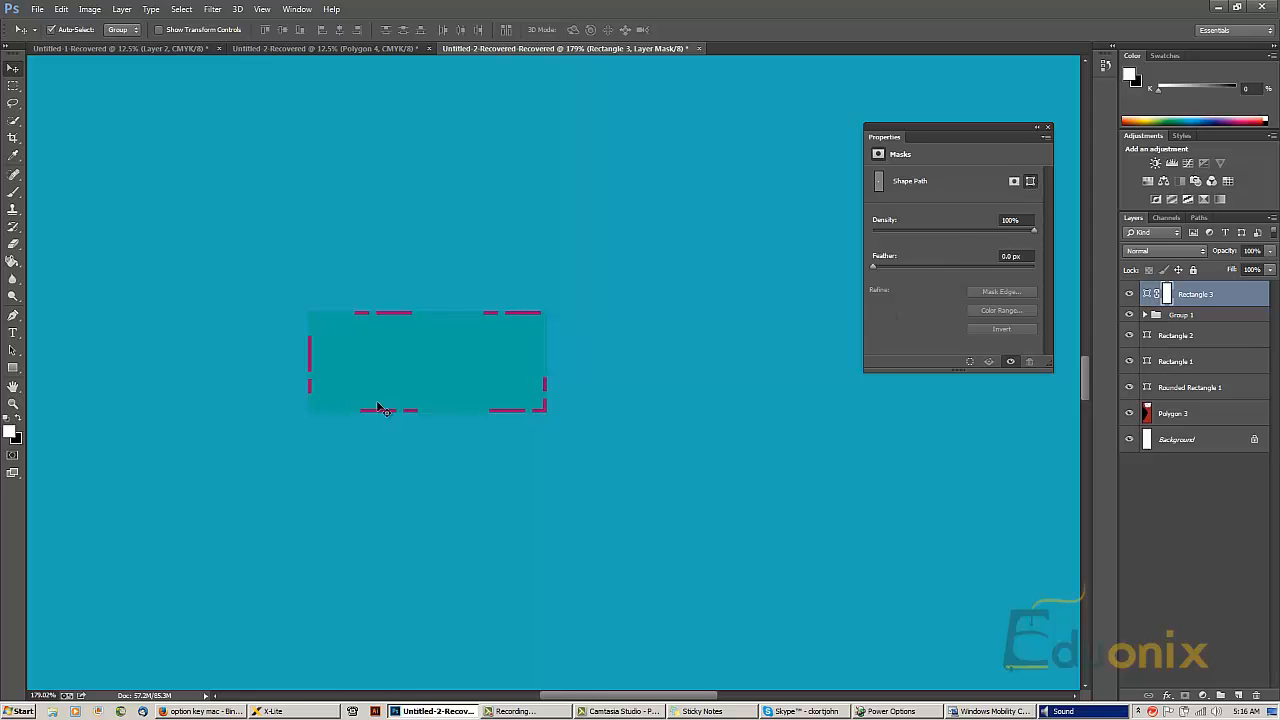
{"action": "key", "text": "a"}
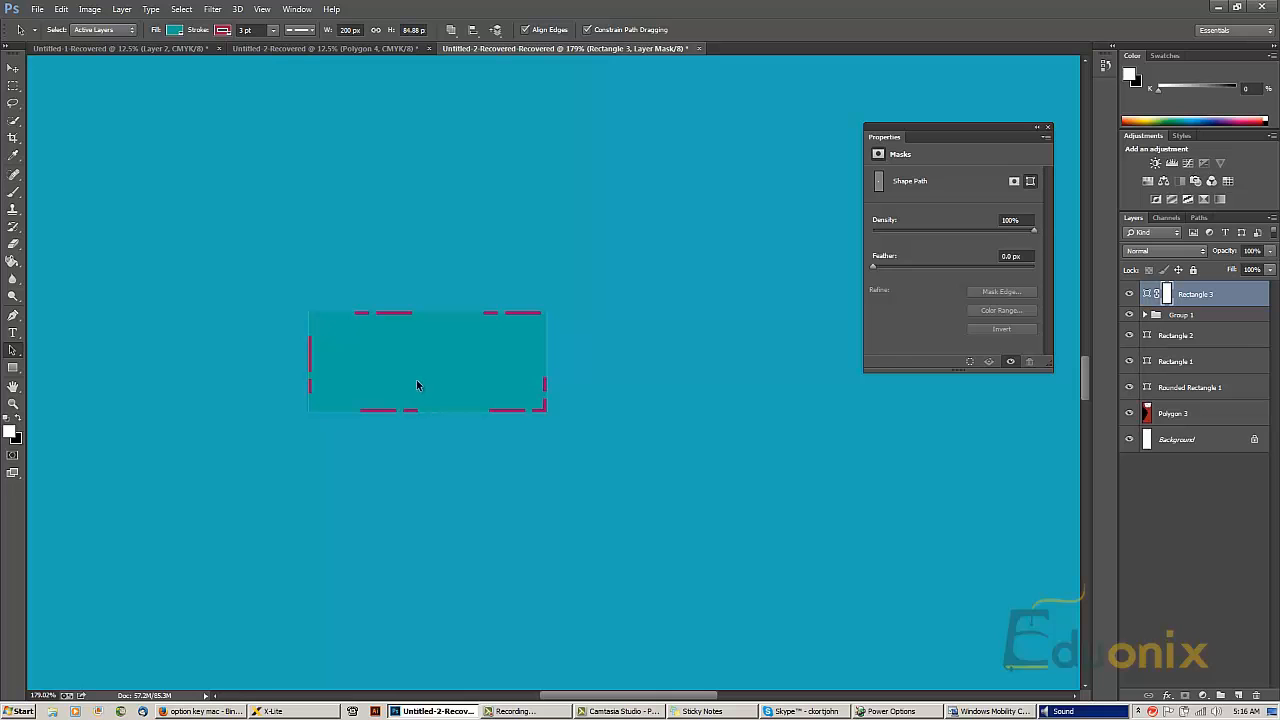
{"action": "left_click", "coordinate": [418, 364]}
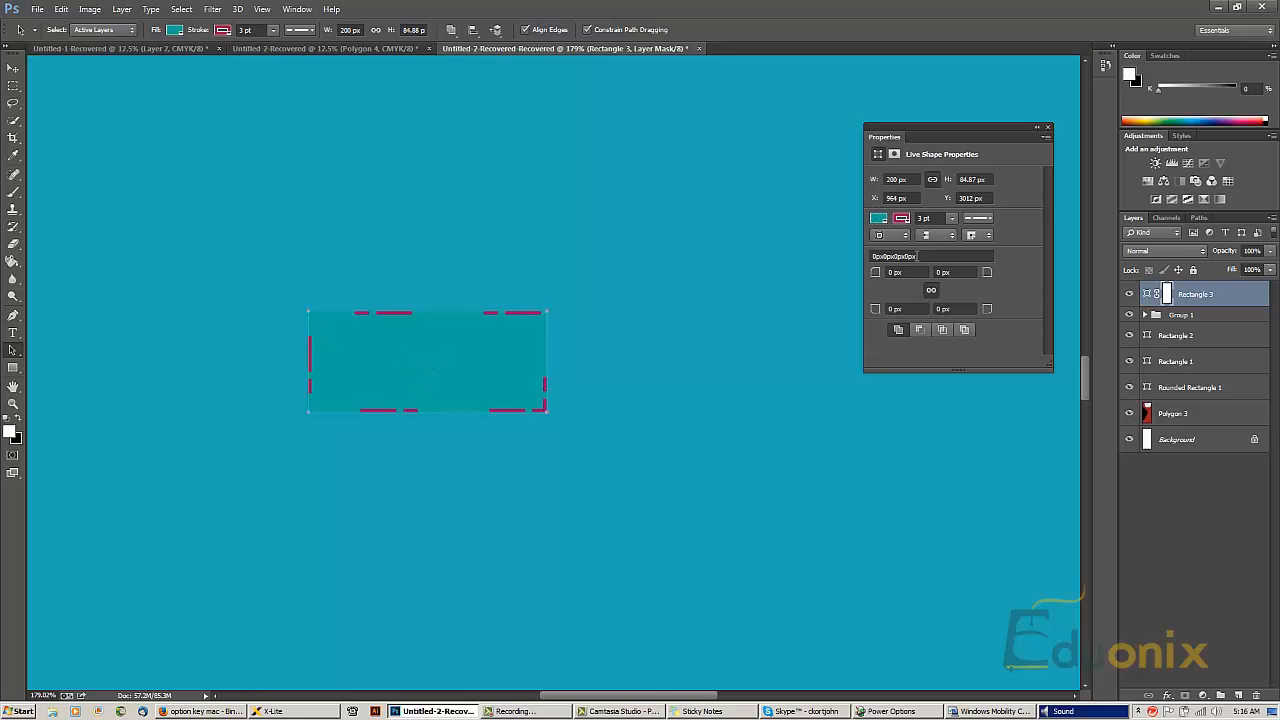
{"action": "left_click", "coordinate": [915, 256]}
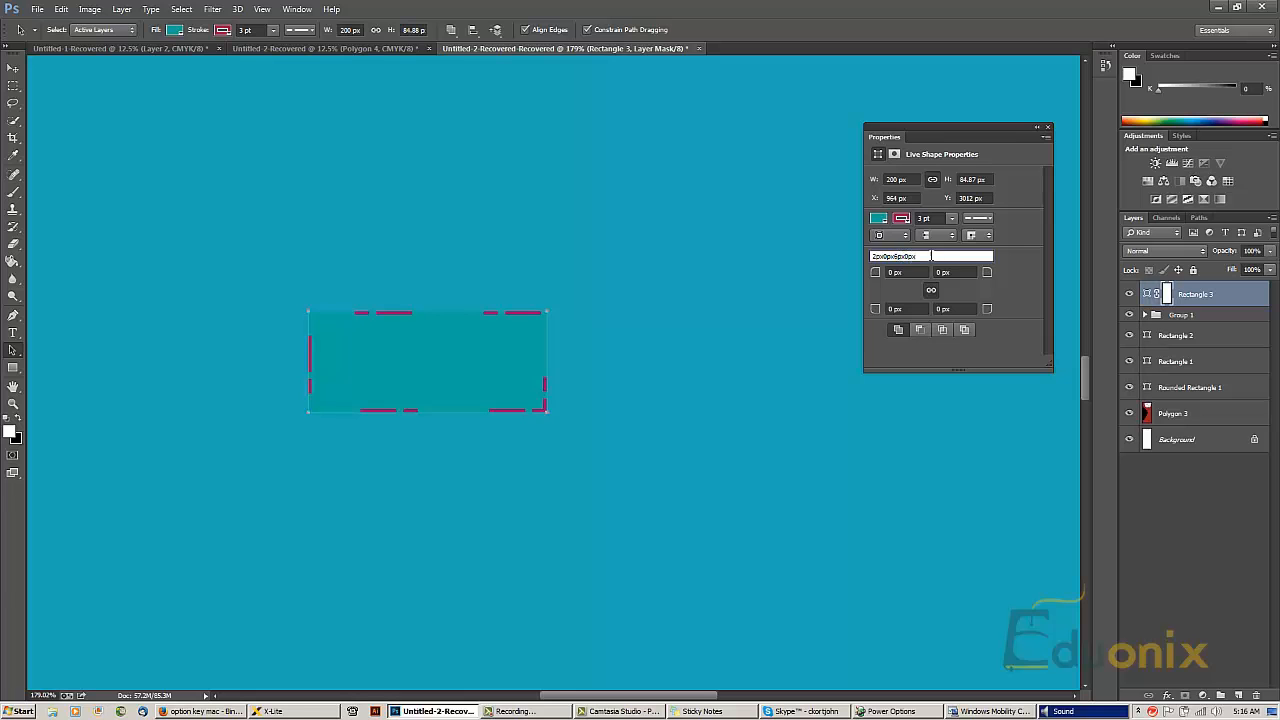
{"action": "key", "text": "Tab"}
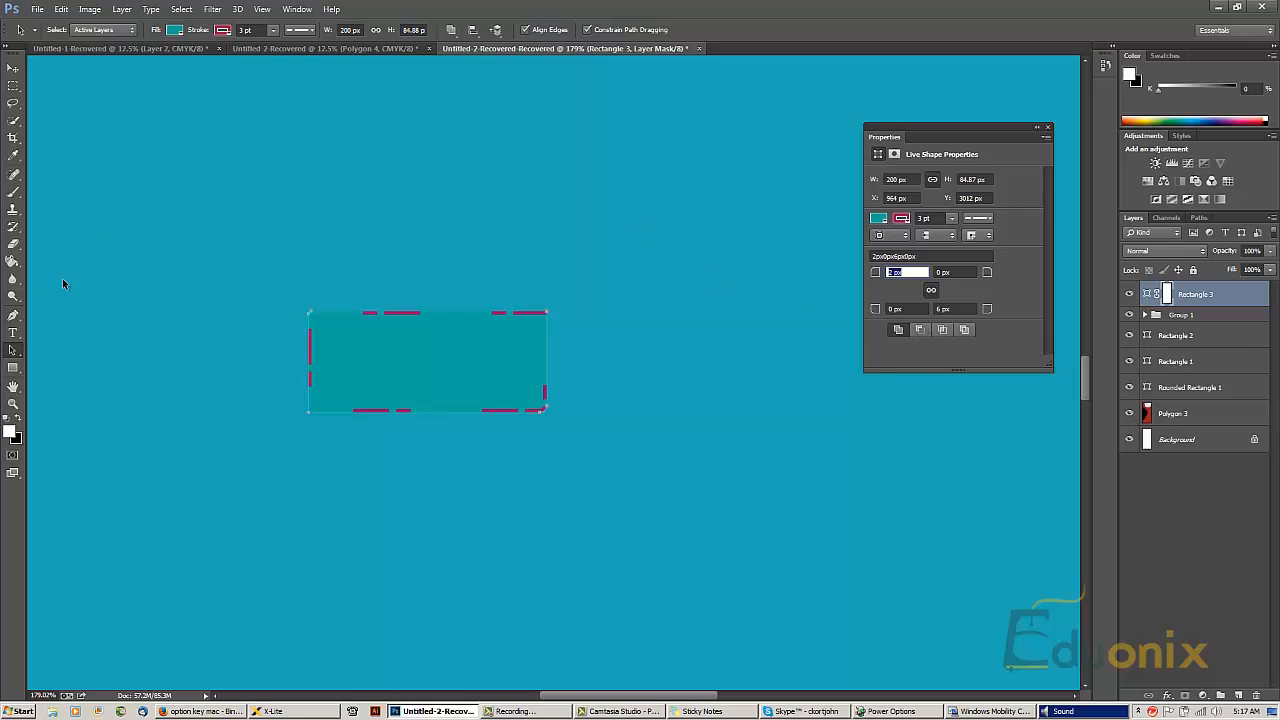
- Draw a circle about 214 px wide over Rectangle 3's upper-right corner with the Ellipse tool and intersect it with the rectangle
{"action": "left_click", "coordinate": [13, 368]}
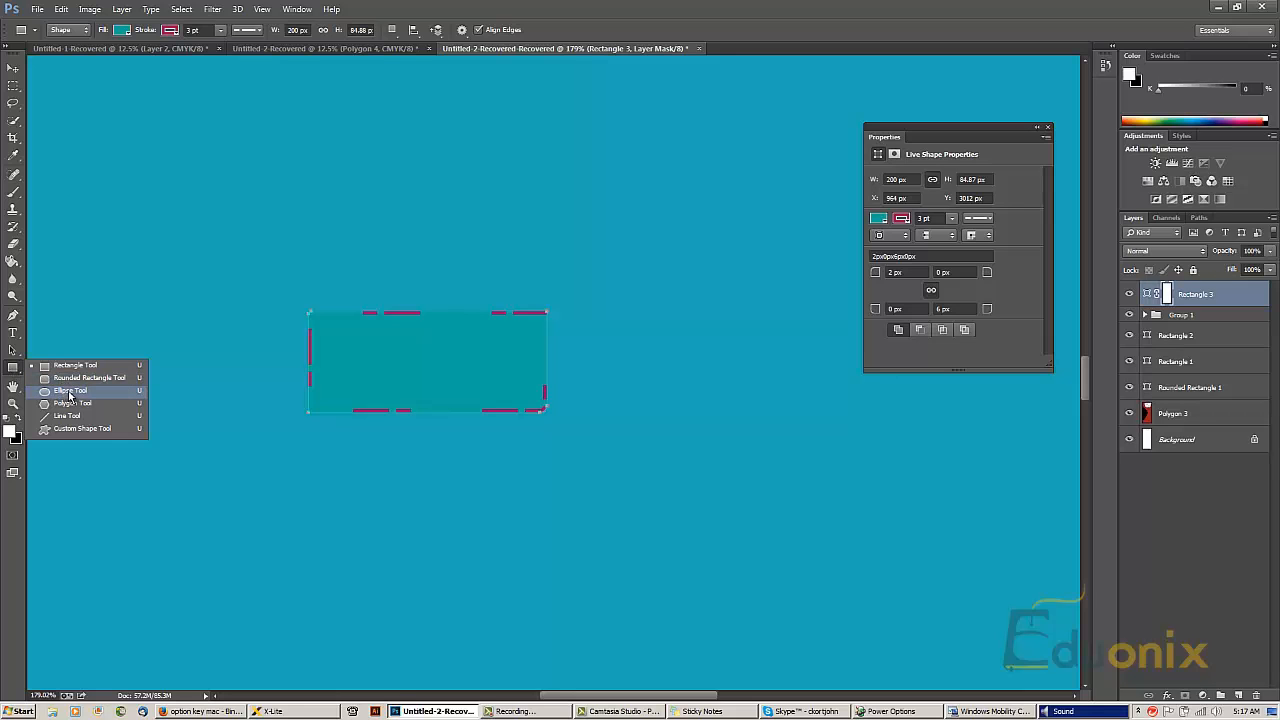
{"action": "left_click", "coordinate": [69, 392]}
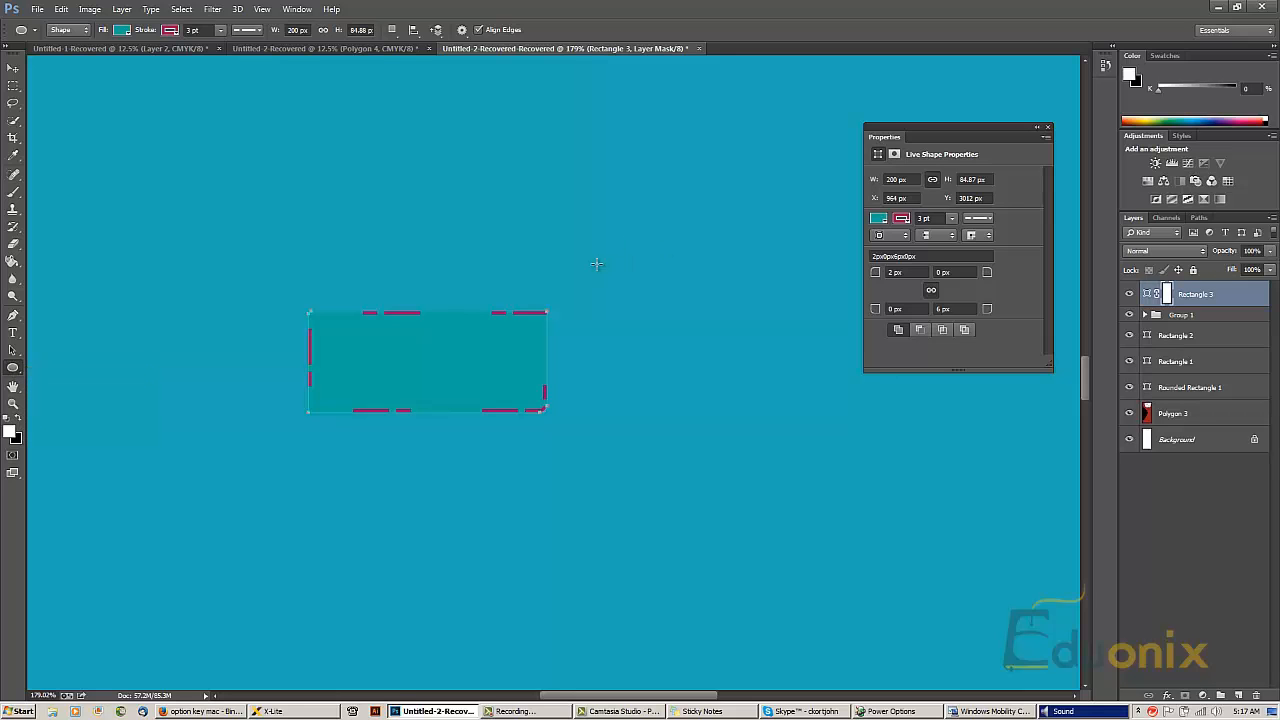
{"action": "left_click_drag", "start_coordinate": [574, 257], "coordinate": [718, 387]}
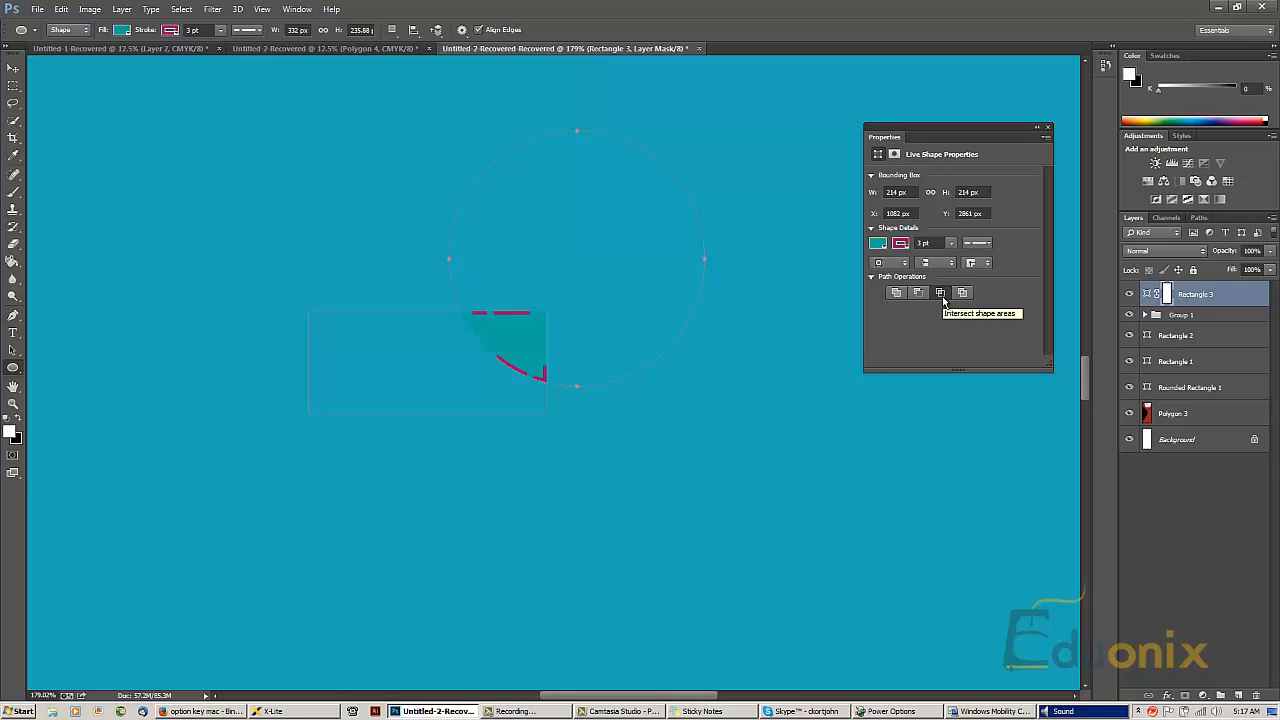
- Select the intersecting circle's path and move it down and to the left to cover more of the rectangle, at about X 1033, Y 2914 px
{"action": "left_click", "coordinate": [540, 401], "text": "ctrl"}
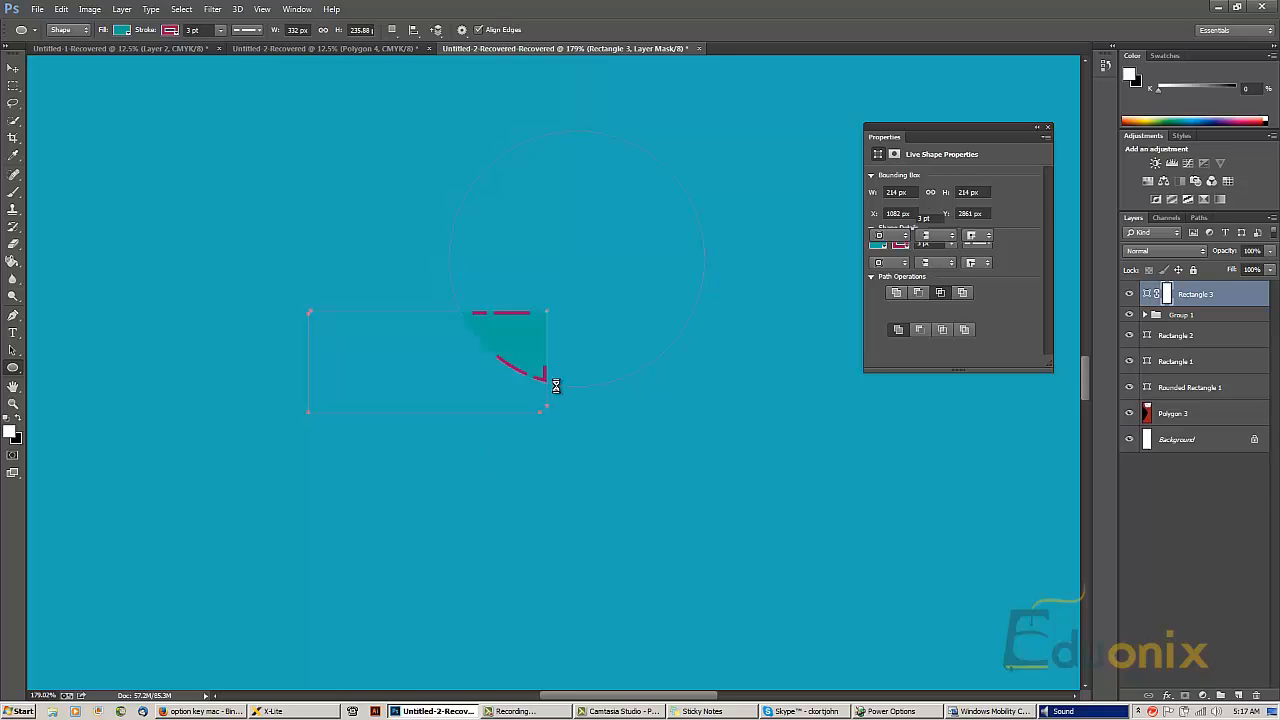
{"action": "left_click", "coordinate": [627, 428], "text": "ctrl"}
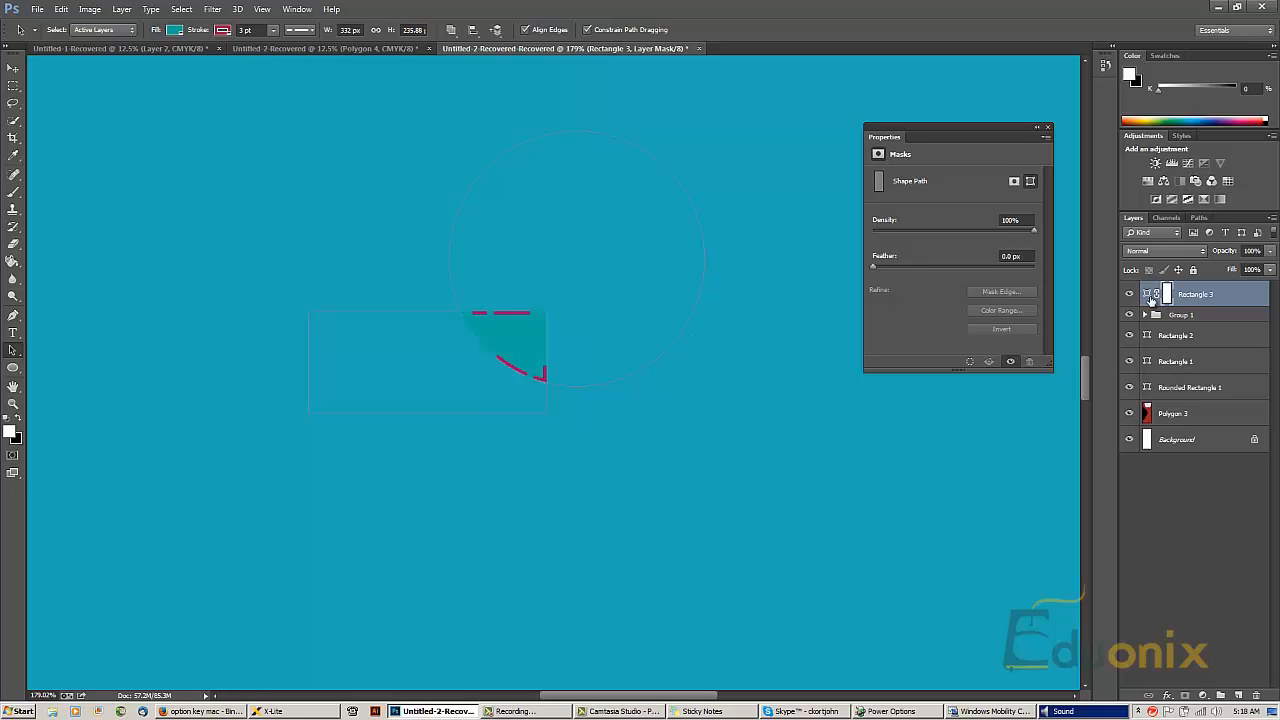
{"action": "left_click", "coordinate": [548, 372]}
{"action": "key", "text": "v"}
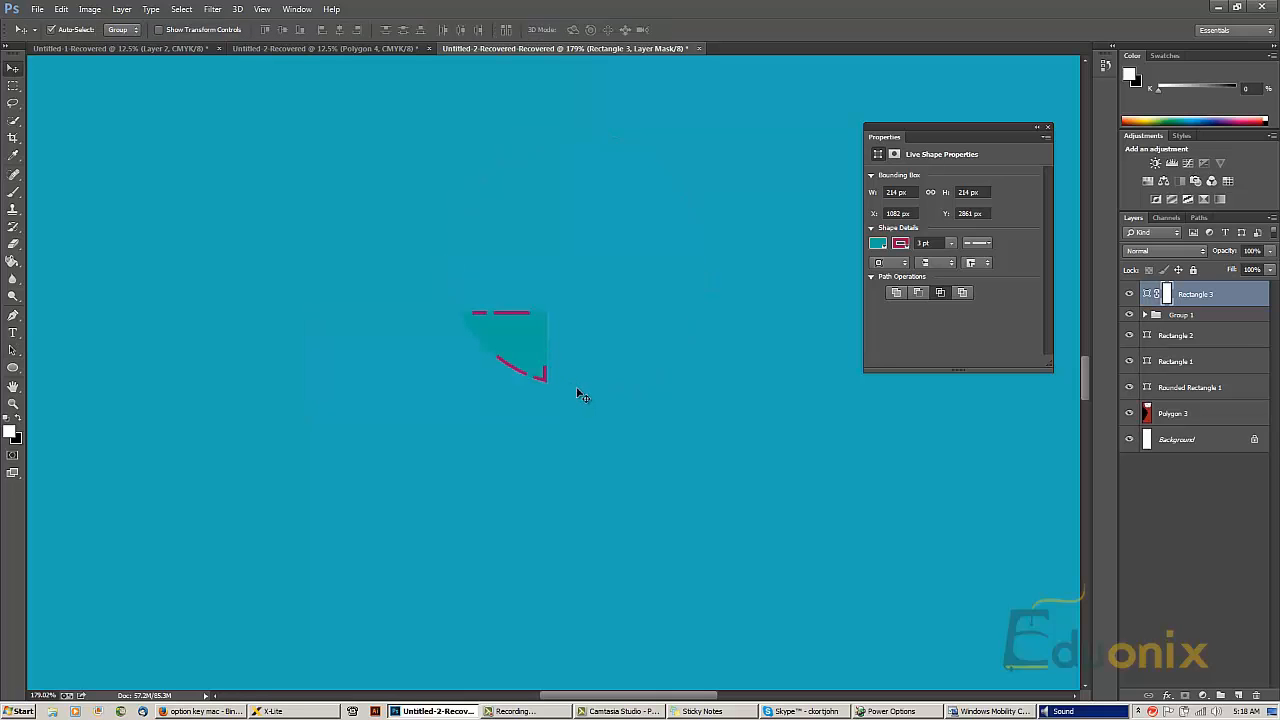
{"action": "key", "text": "a"}
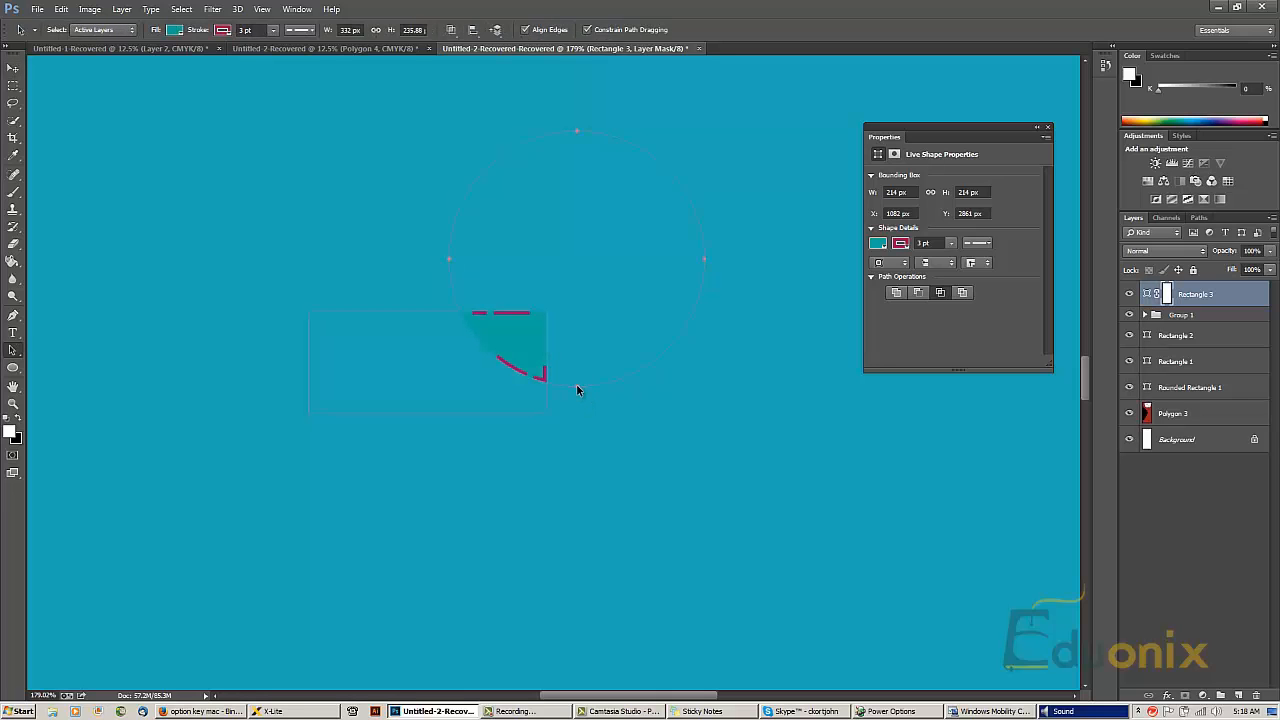
{"action": "left_click_drag", "start_coordinate": [575, 392], "coordinate": [551, 411]}
{"action": "left_click_drag", "start_coordinate": [632, 328], "coordinate": [599, 361]}
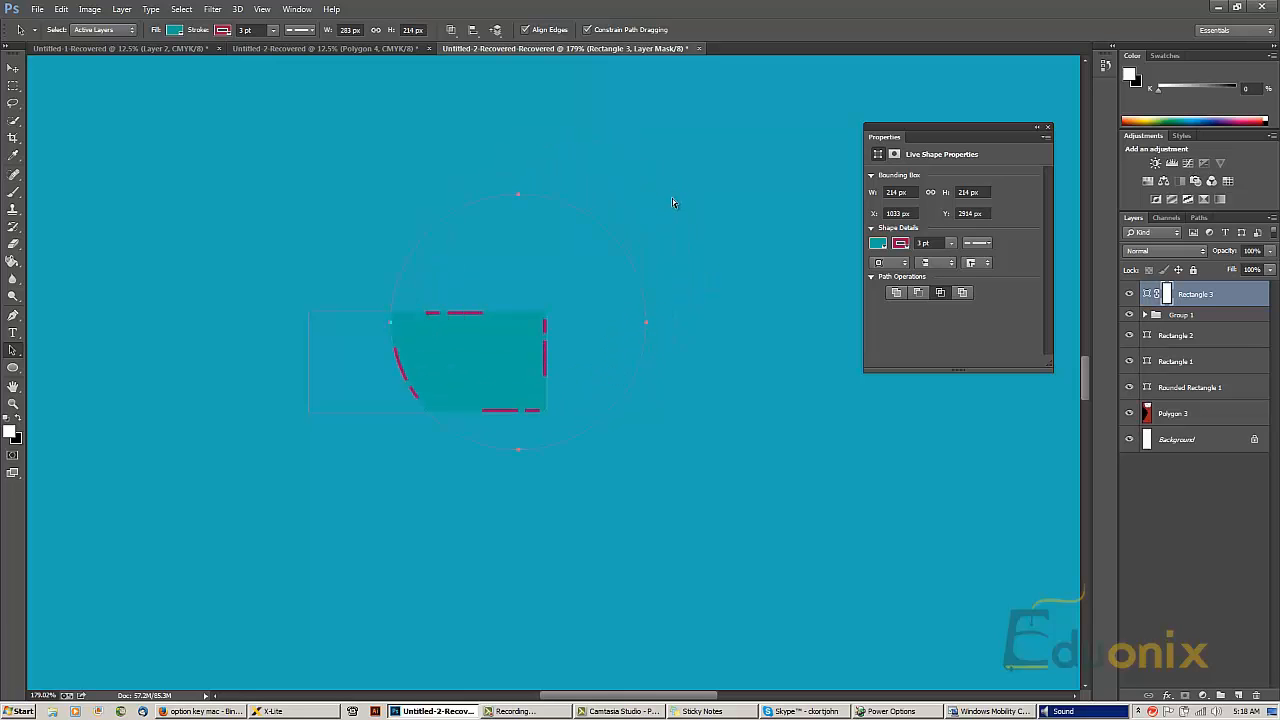
- Select the rectangle path inside Rectangle 3 and set its lower-right and upper-left corner radii to 0 px
{"action": "left_click", "coordinate": [387, 413]}
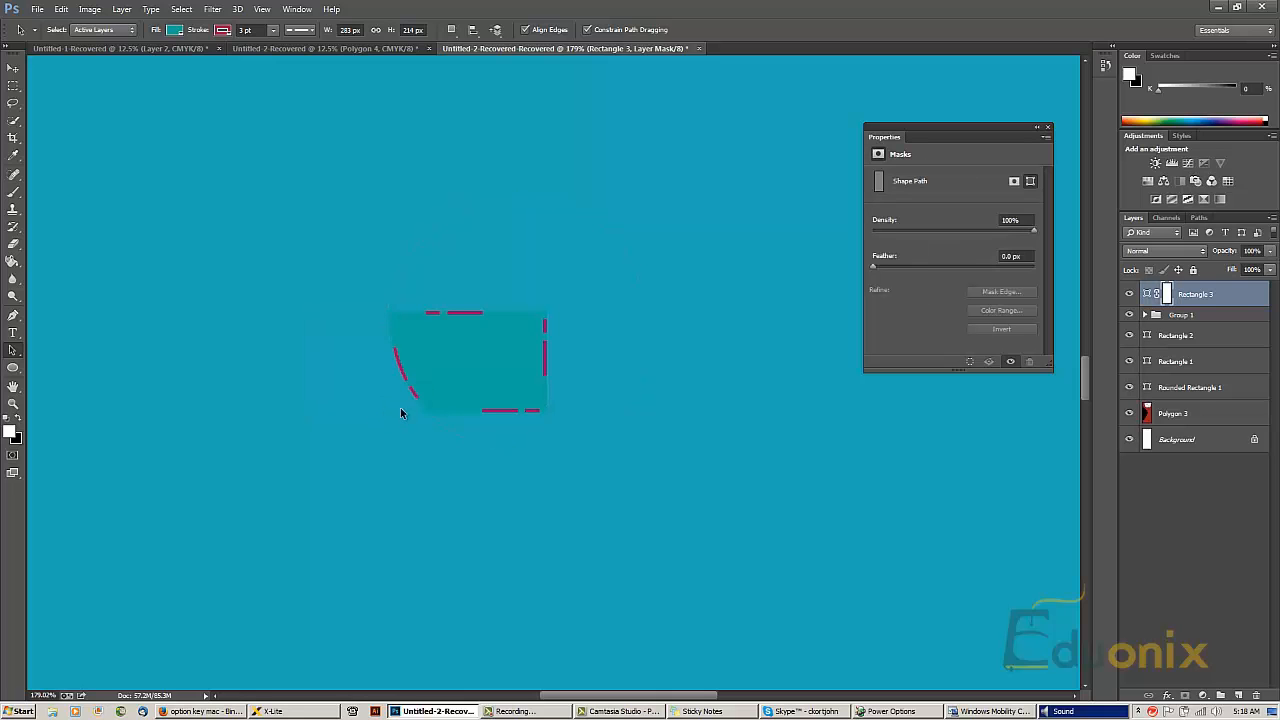
{"action": "left_click", "coordinate": [545, 410]}
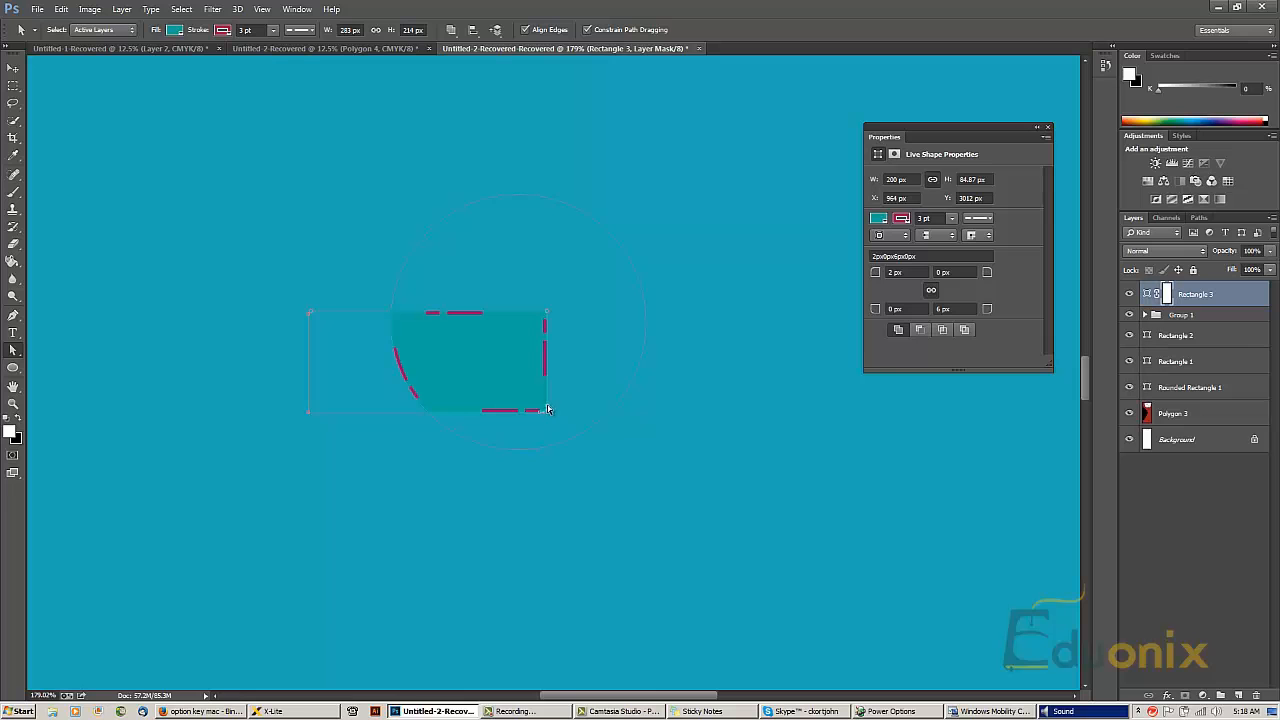
{"action": "left_click", "coordinate": [535, 398]}
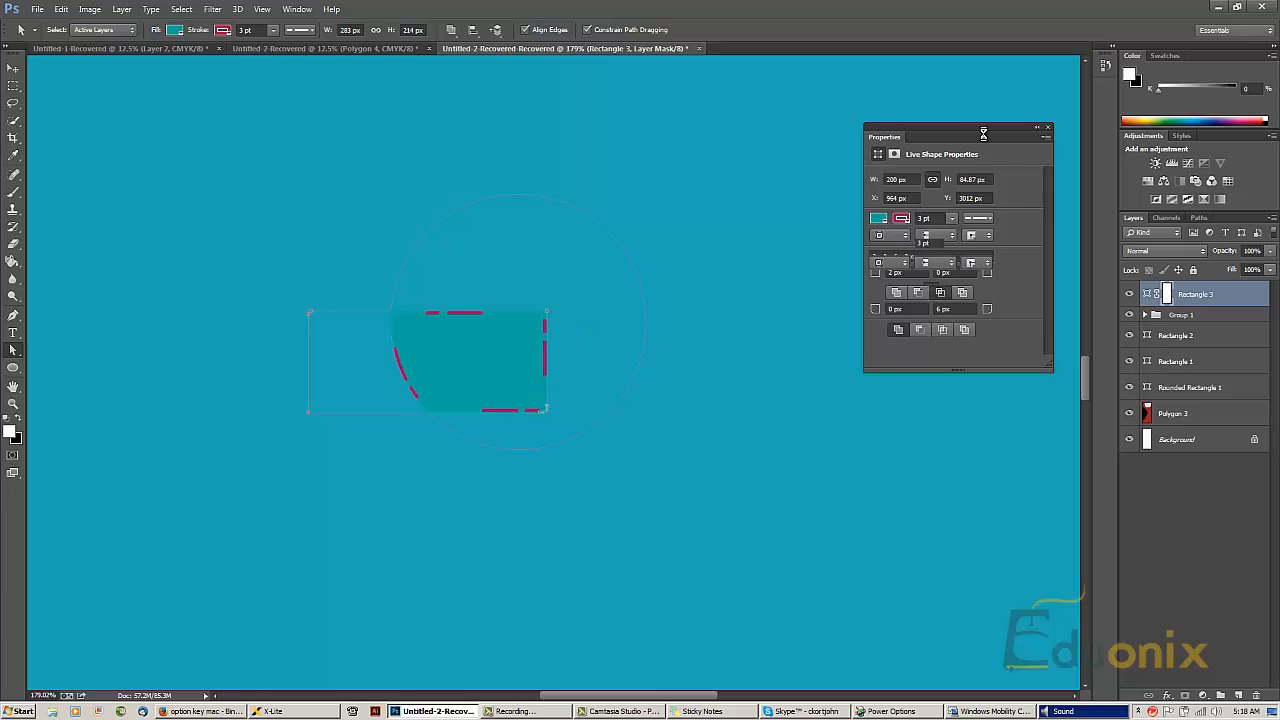
{"action": "left_click", "coordinate": [546, 411]}
{"action": "left_click", "coordinate": [958, 308]}
{"action": "left_click_drag", "start_coordinate": [958, 308], "coordinate": [798, 316]}
{"action": "type", "text": "0"}
{"action": "left_click", "coordinate": [912, 272]}
{"action": "type", "text": "0"}
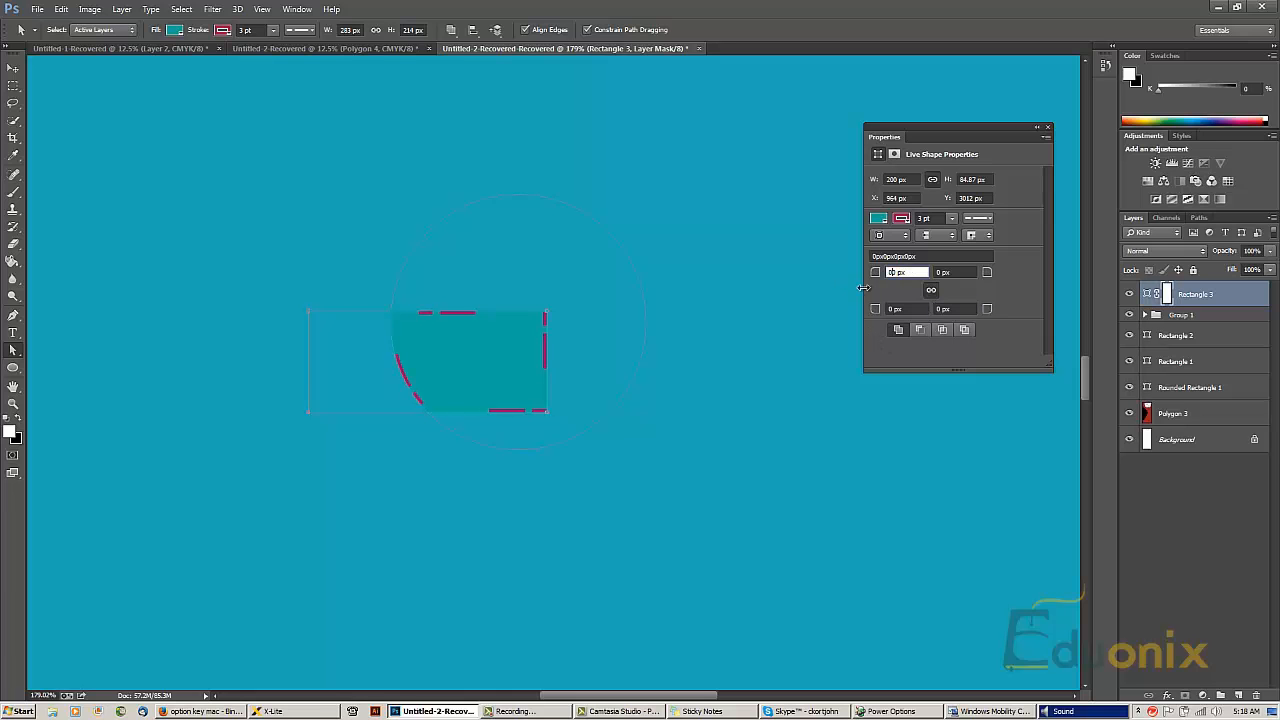
{"action": "key", "text": "Tab"}
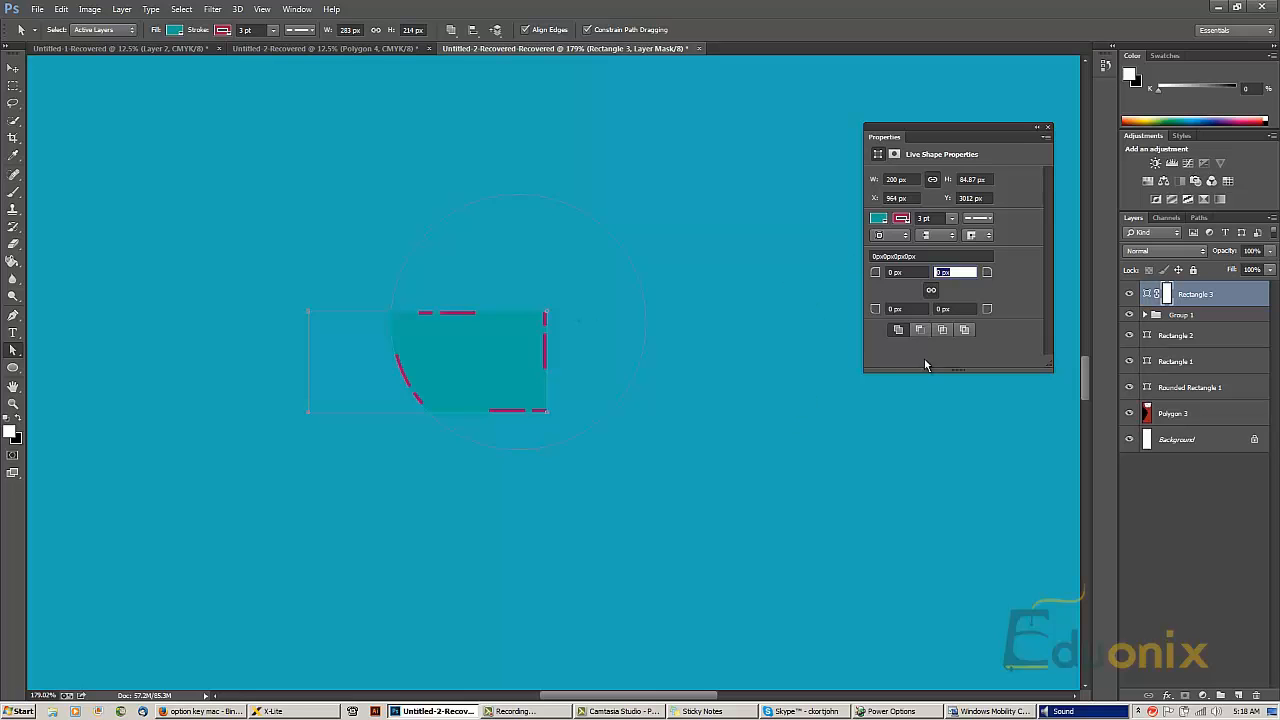
- Select Group 1 from the canvas with the Move tool, expand it, and select its Polygon 4 layer
{"action": "left_click", "coordinate": [13, 67]}
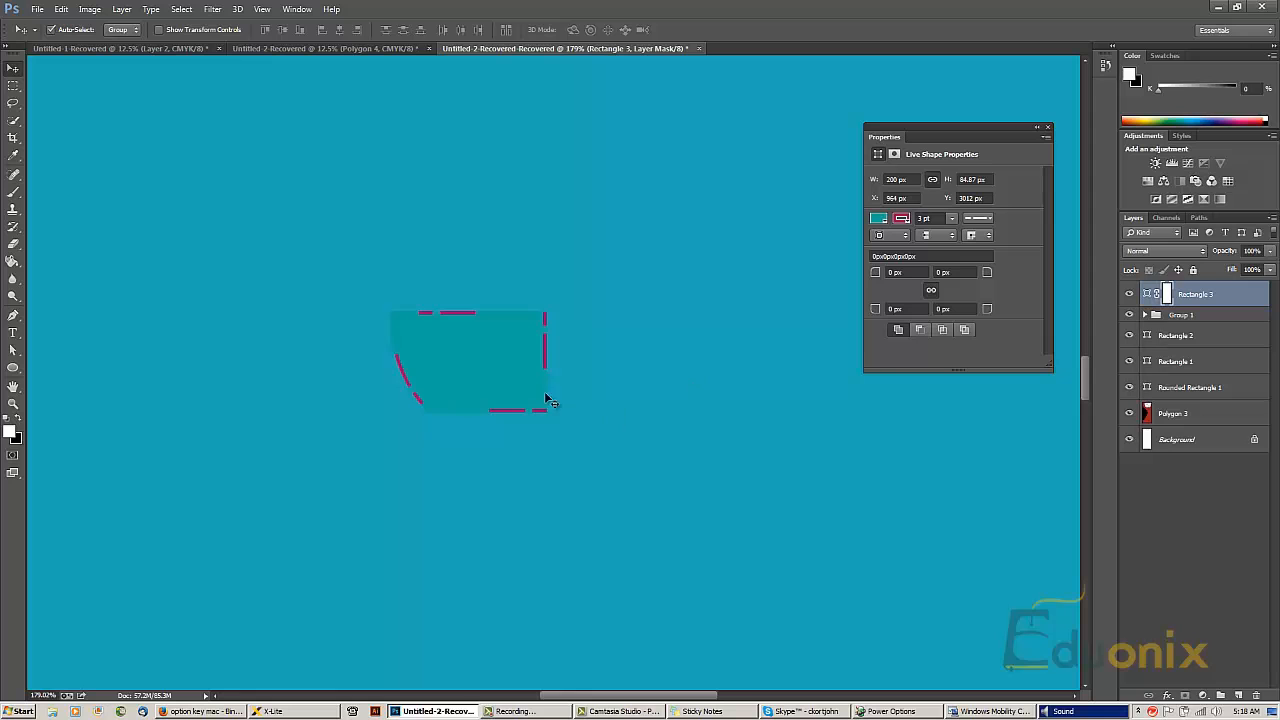
{"action": "left_click", "coordinate": [581, 422]}
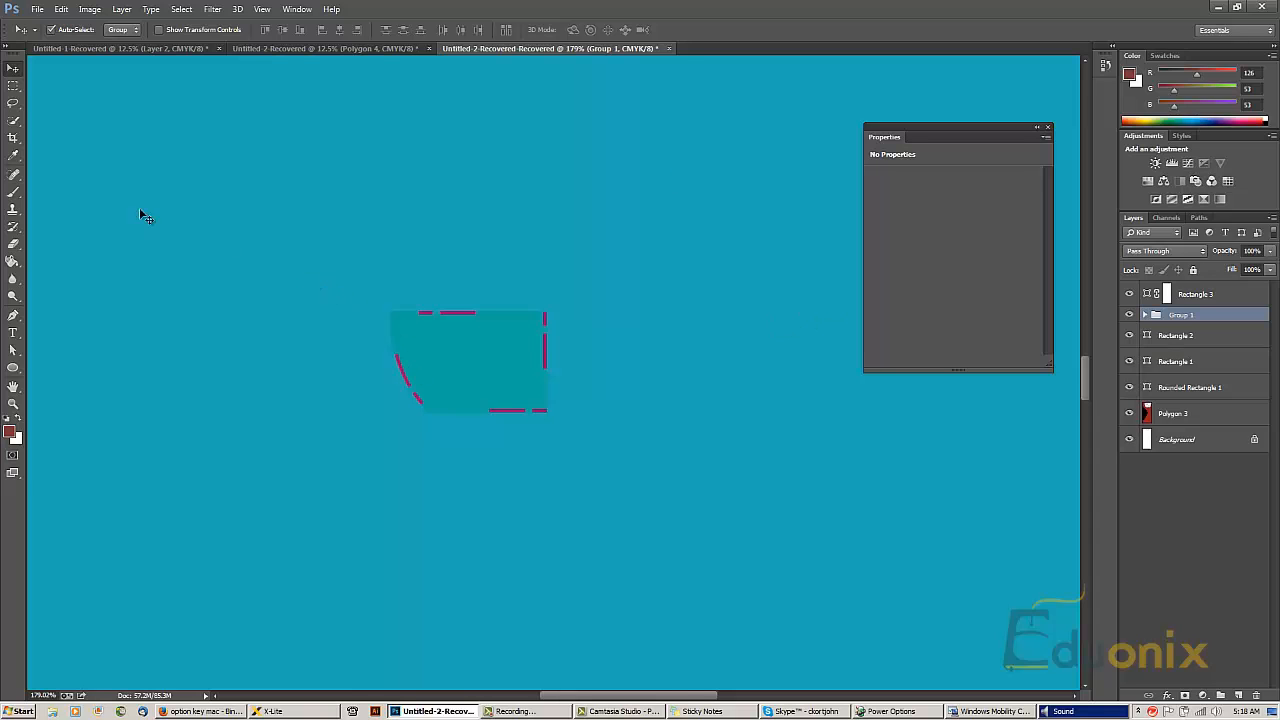
{"action": "key", "text": "a"}
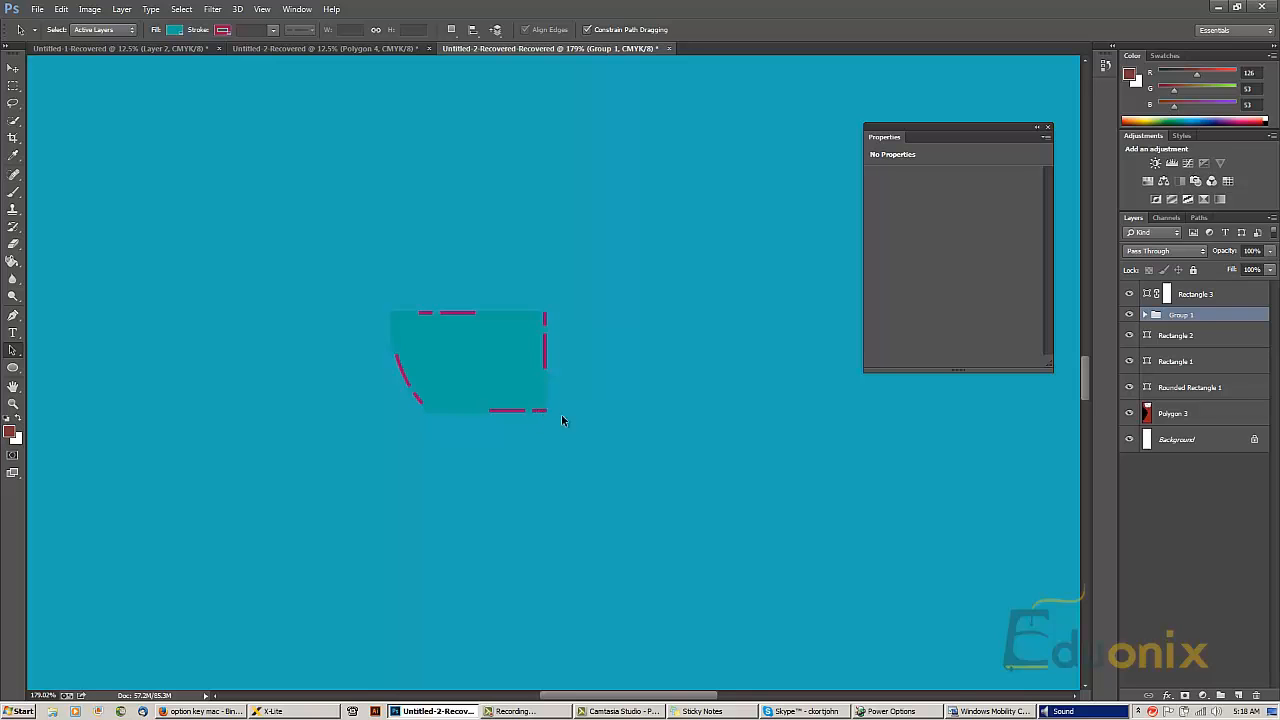
{"action": "left_click", "coordinate": [1145, 315]}
{"action": "left_click", "coordinate": [1156, 336]}
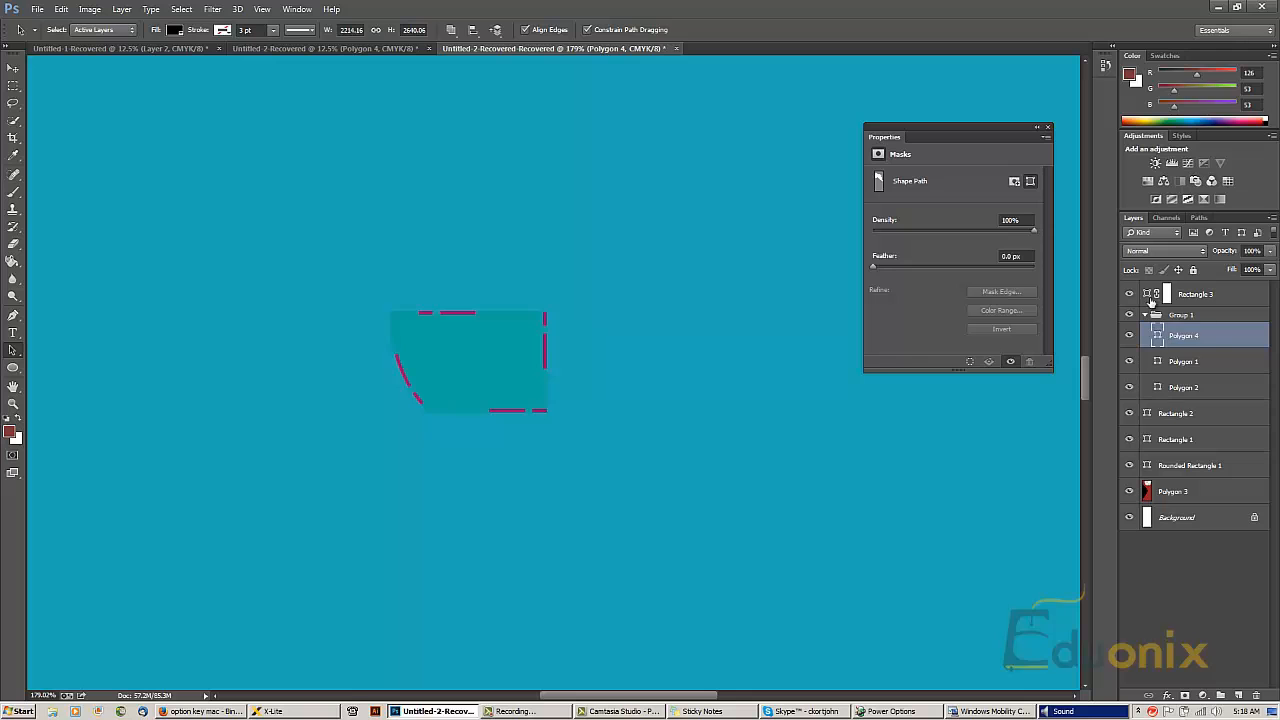
- Select Rectangle 3's shape, load its outline as a selection, and deselect it after resetting the foreground and background colours to default
{"action": "left_click", "coordinate": [1151, 295]}
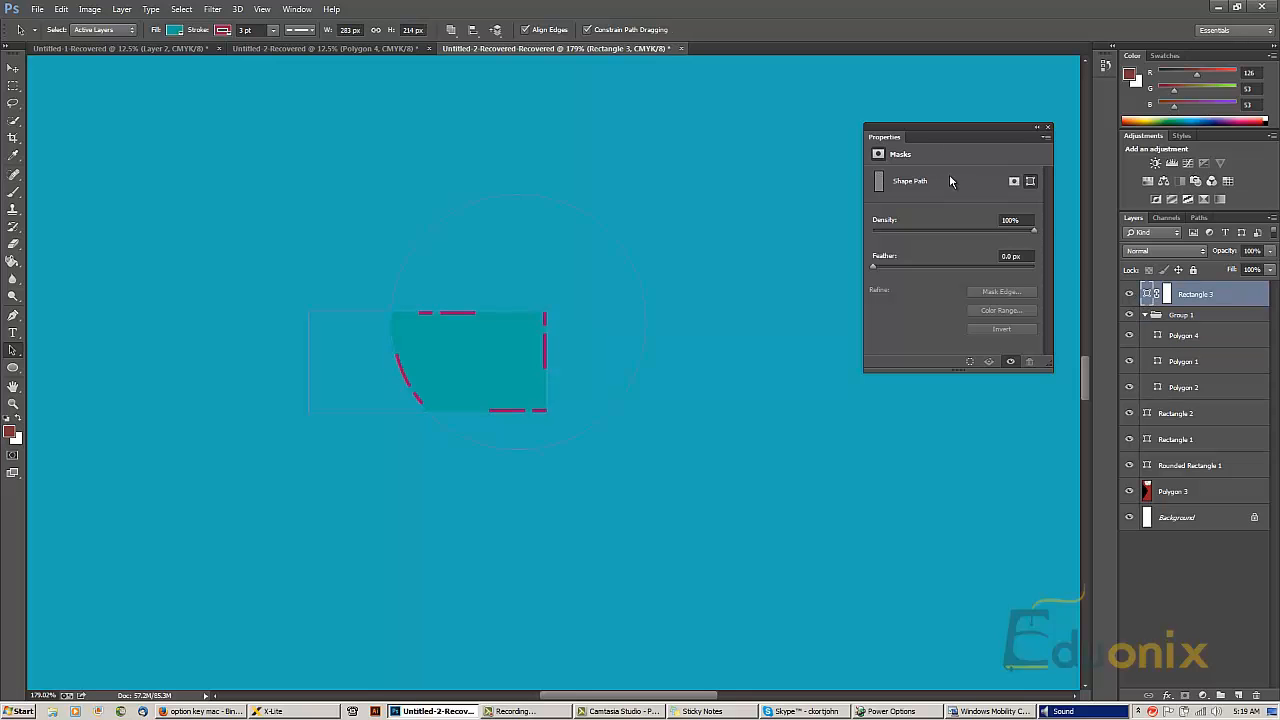
{"action": "left_click", "coordinate": [1149, 300], "text": "ctrl"}
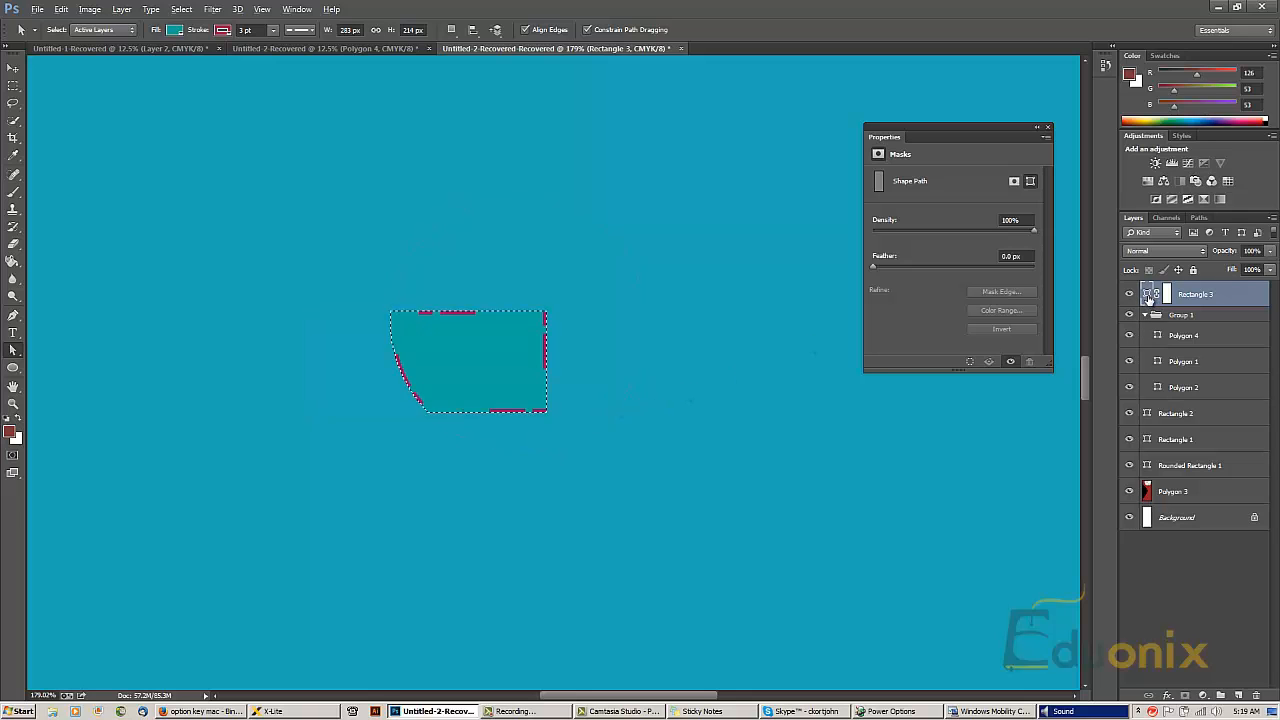
{"action": "double_click", "coordinate": [1147, 298]}
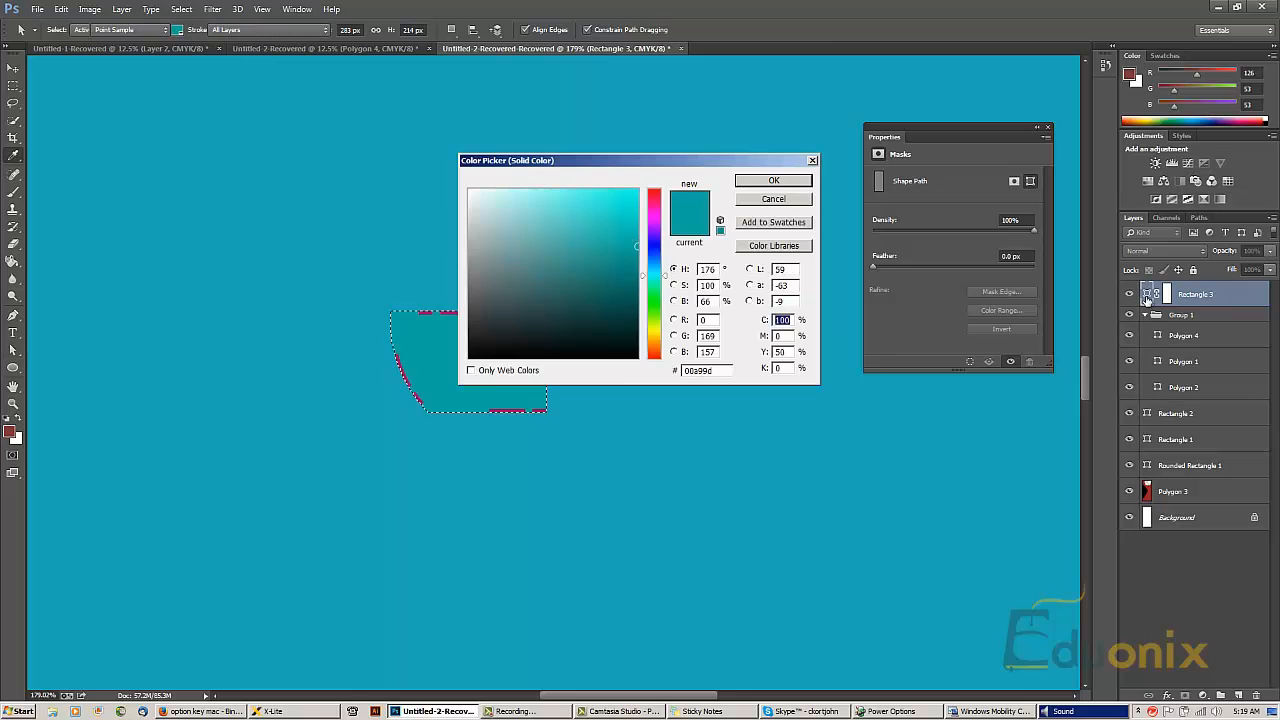
{"action": "left_click", "coordinate": [790, 198]}
{"action": "key", "text": "d"}
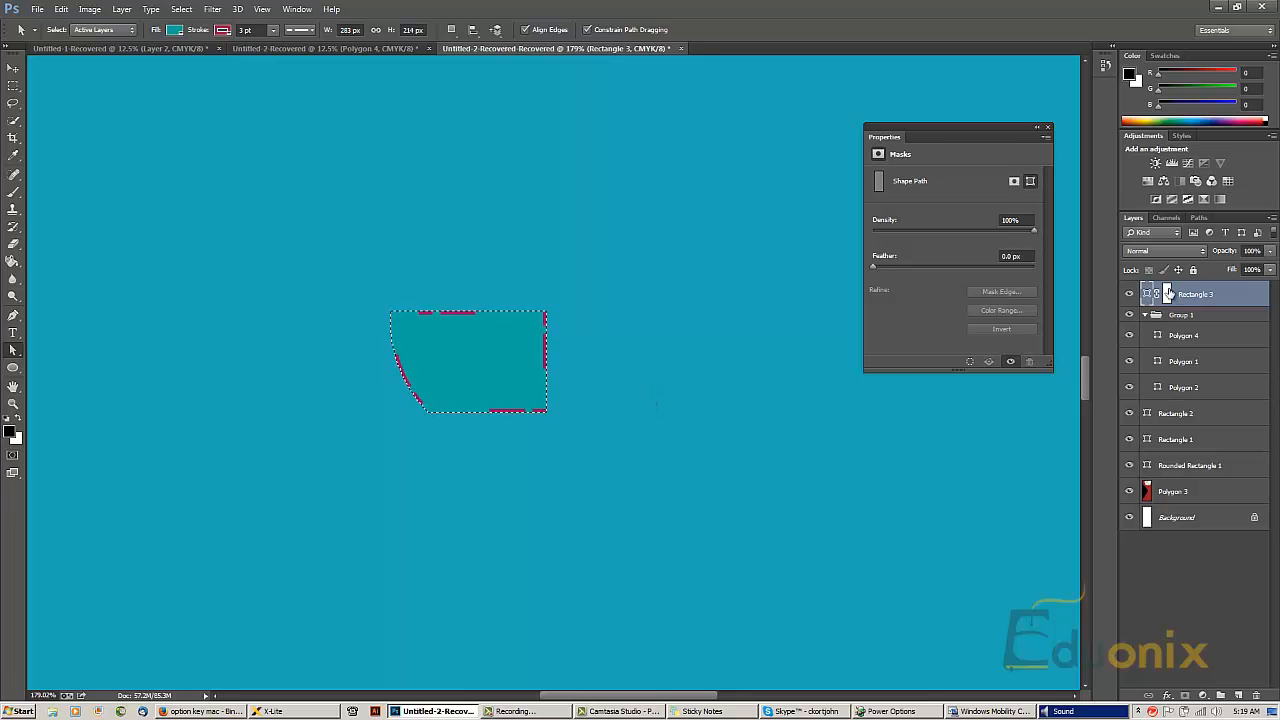
{"action": "key", "text": "ctrl+d"}
- Select the circle path in Rectangle 3, try subtracting and excluding its overlap, and finally unite it with the rectangle
{"action": "left_click", "coordinate": [470, 367]}
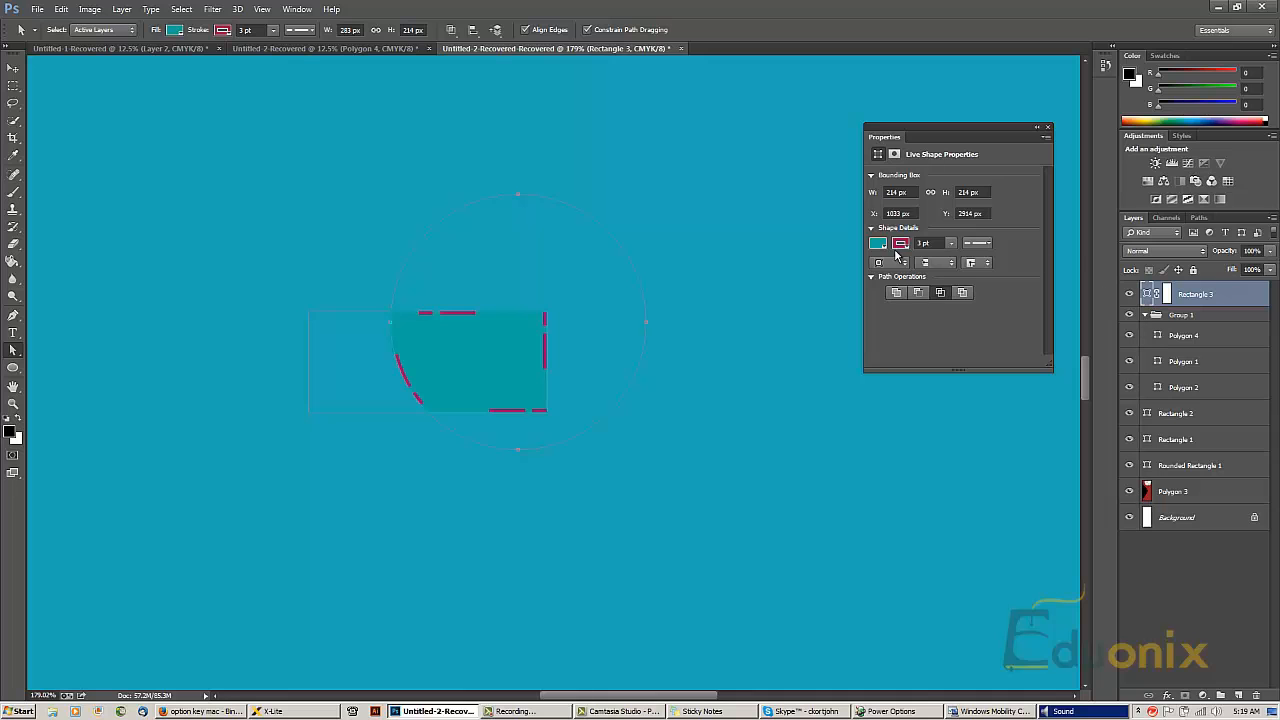
{"action": "left_click", "coordinate": [918, 295]}
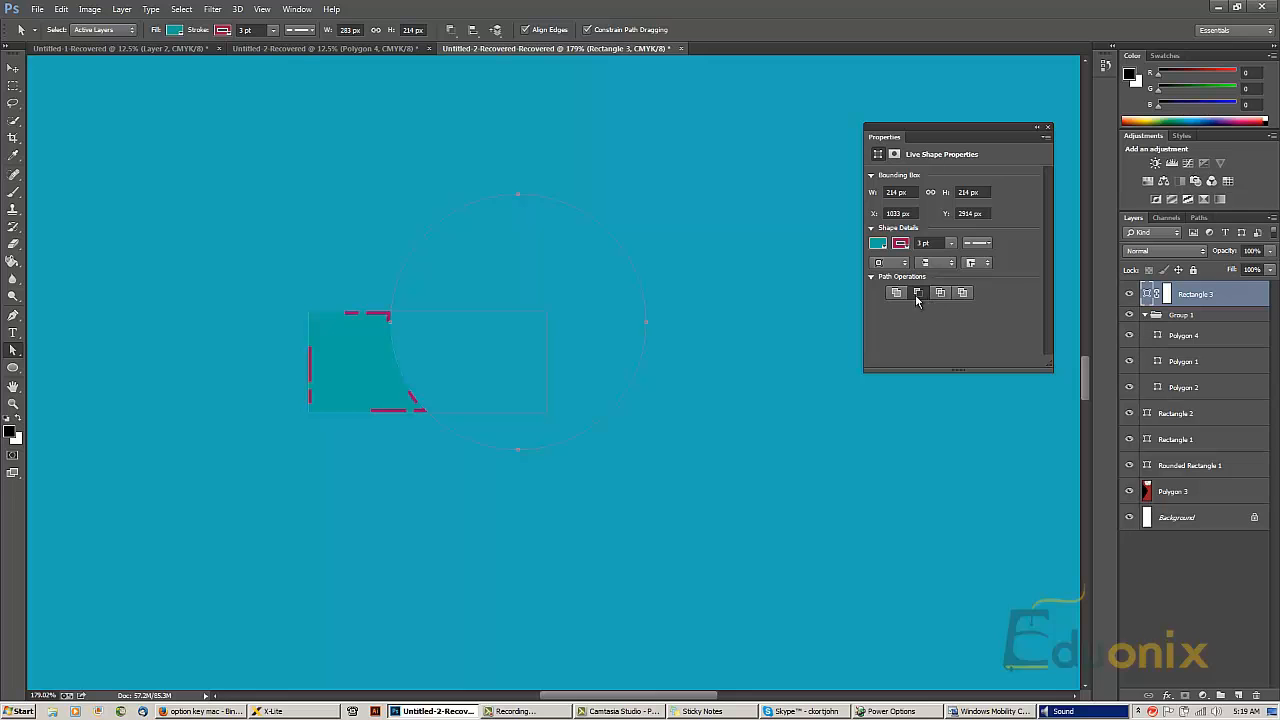
{"action": "left_click", "coordinate": [963, 293]}
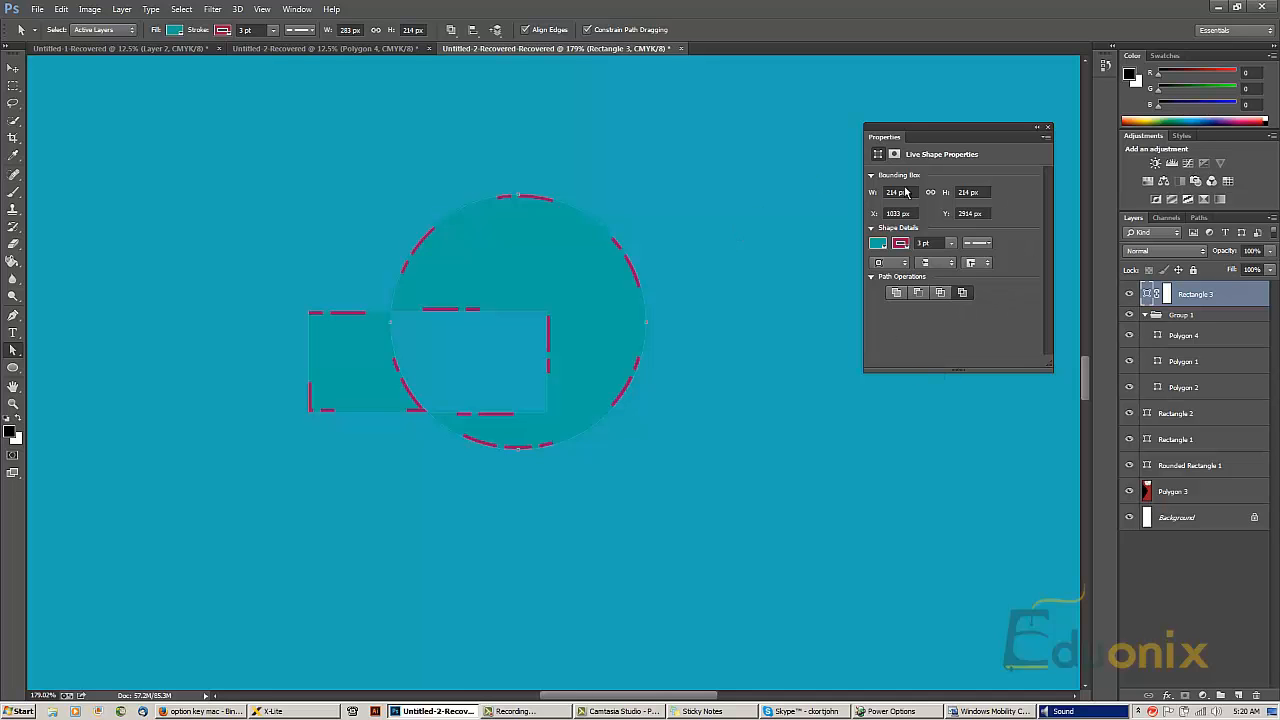
{"action": "left_click", "coordinate": [896, 293]}
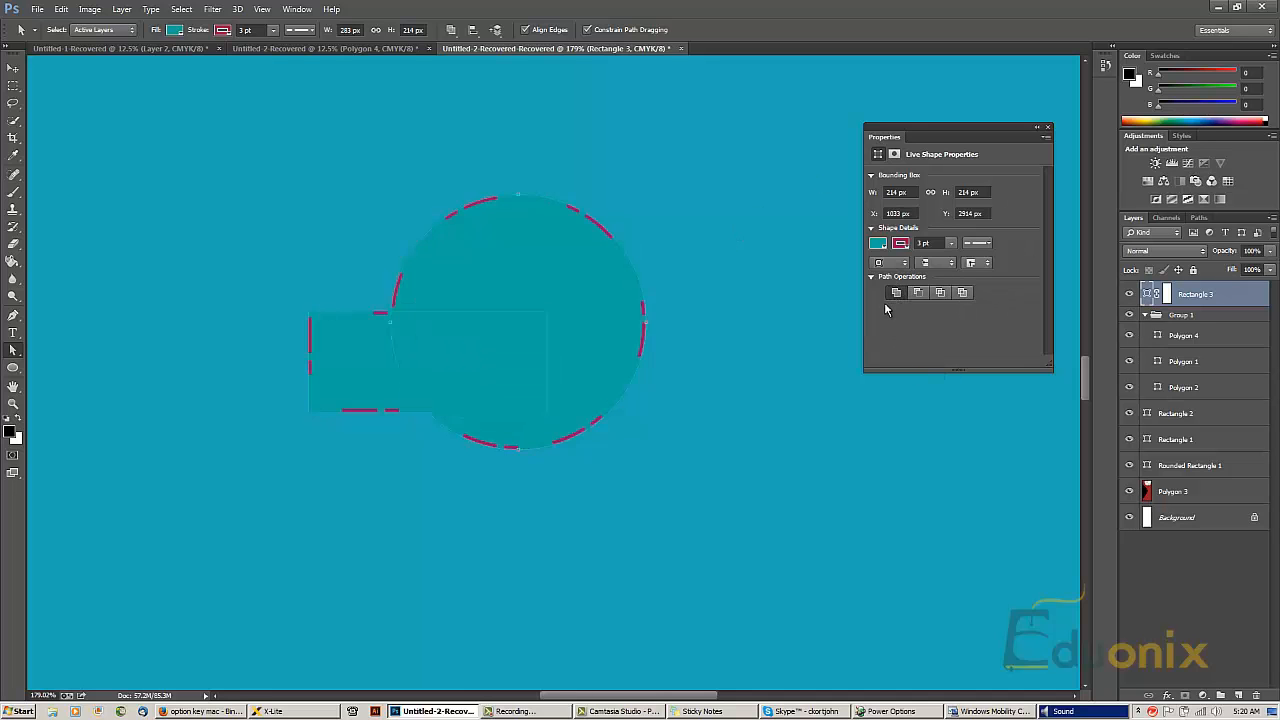
- Turn on Quick Mask mode and select the rectangle path inside Rectangle 3
{"action": "left_click", "coordinate": [638, 491]}
{"action": "key", "text": "q"}
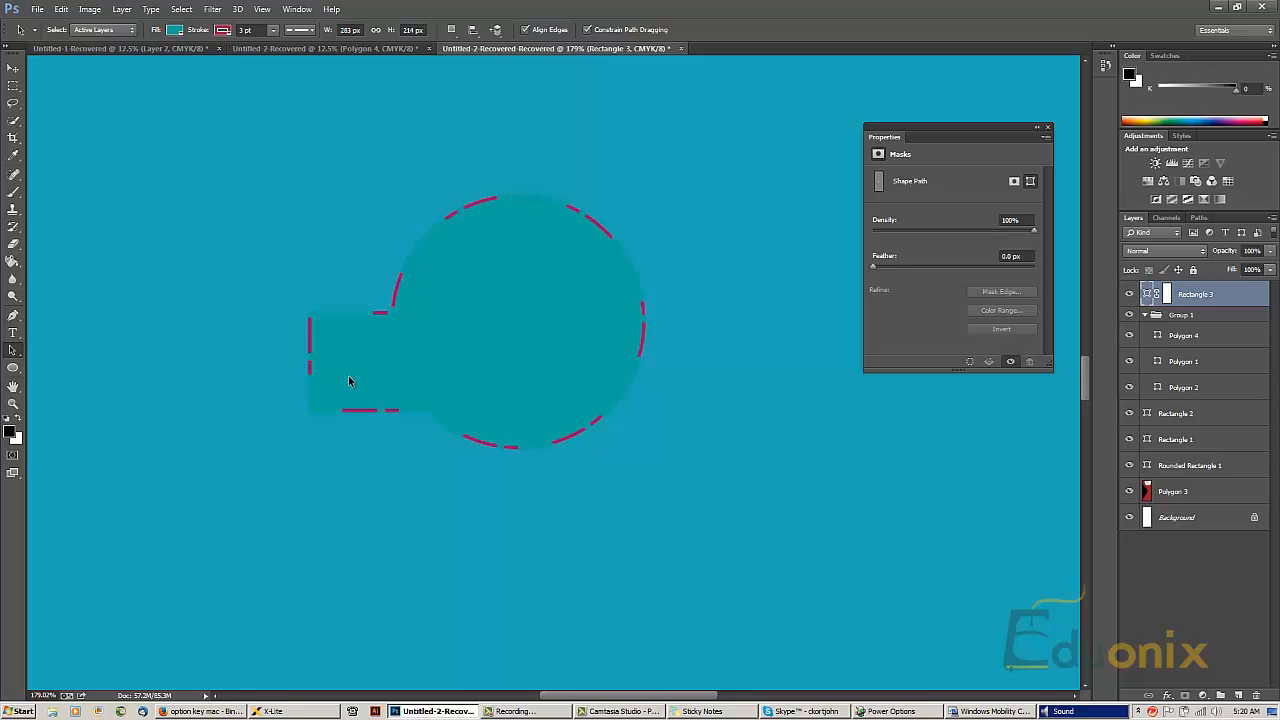
{"action": "left_click", "coordinate": [350, 378]}
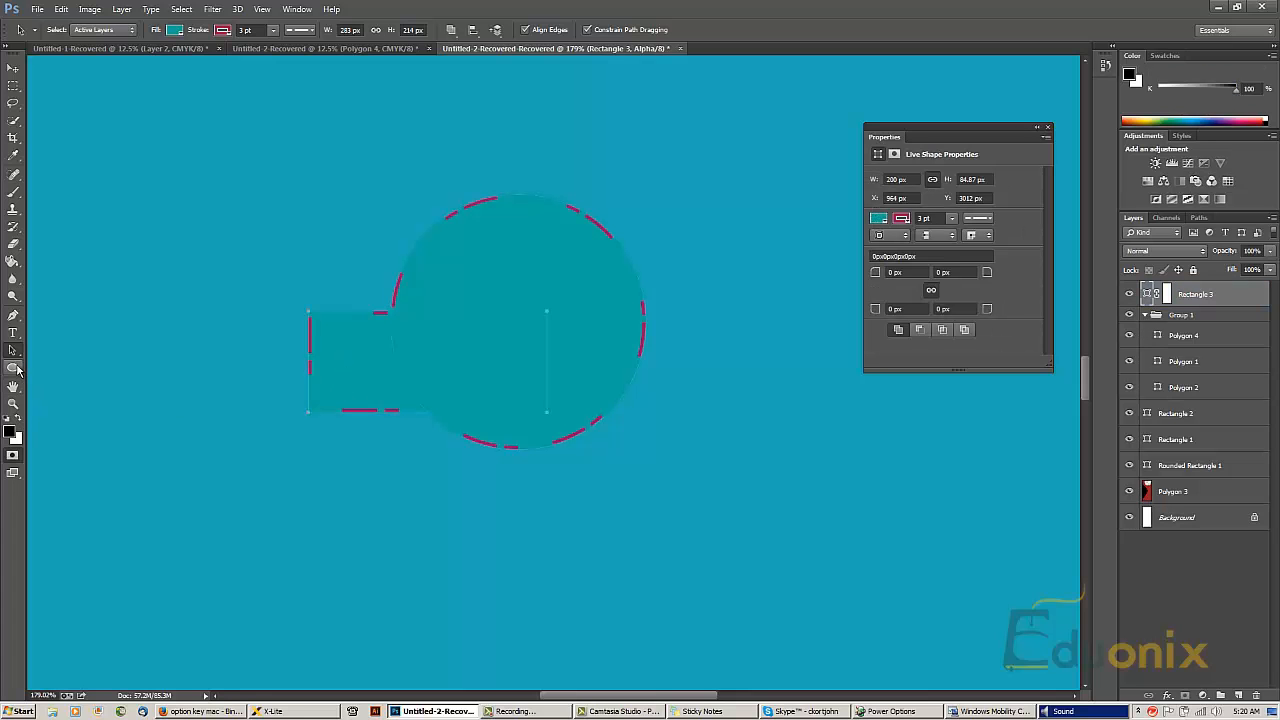
{"action": "left_click", "coordinate": [17, 369]}
{"action": "left_click", "coordinate": [15, 371]}
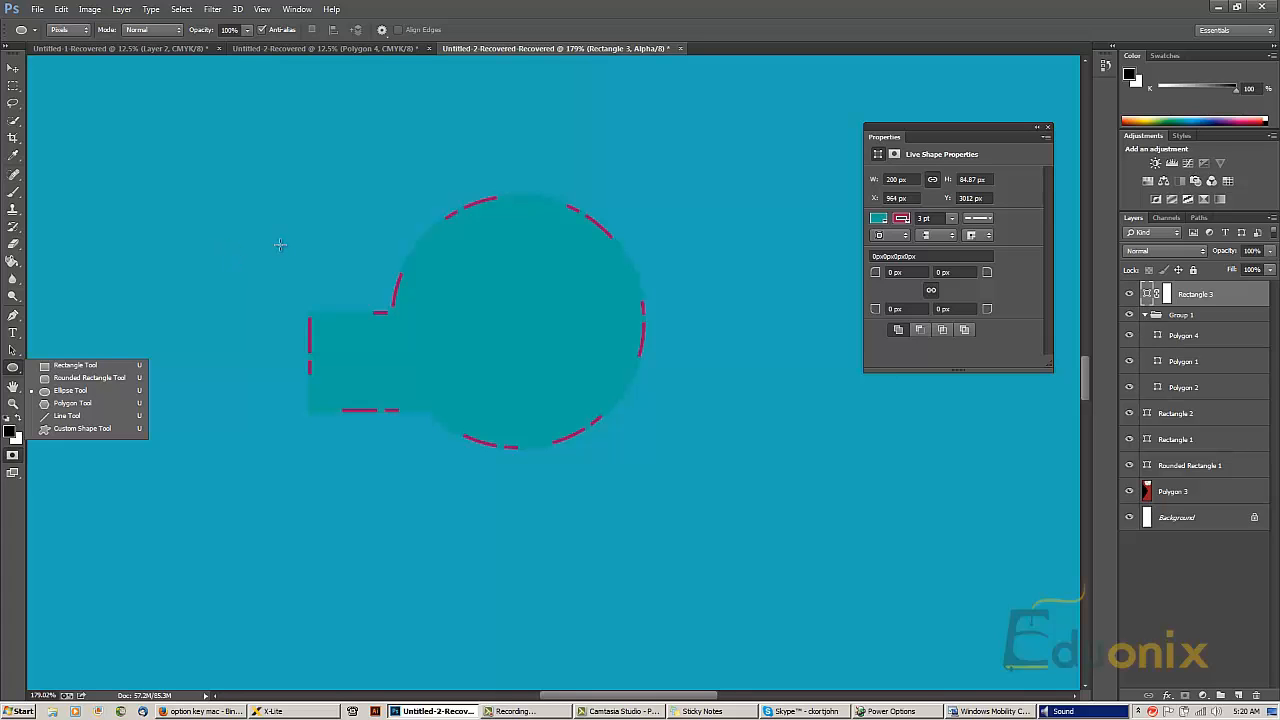
{"action": "left_click", "coordinate": [383, 167]}
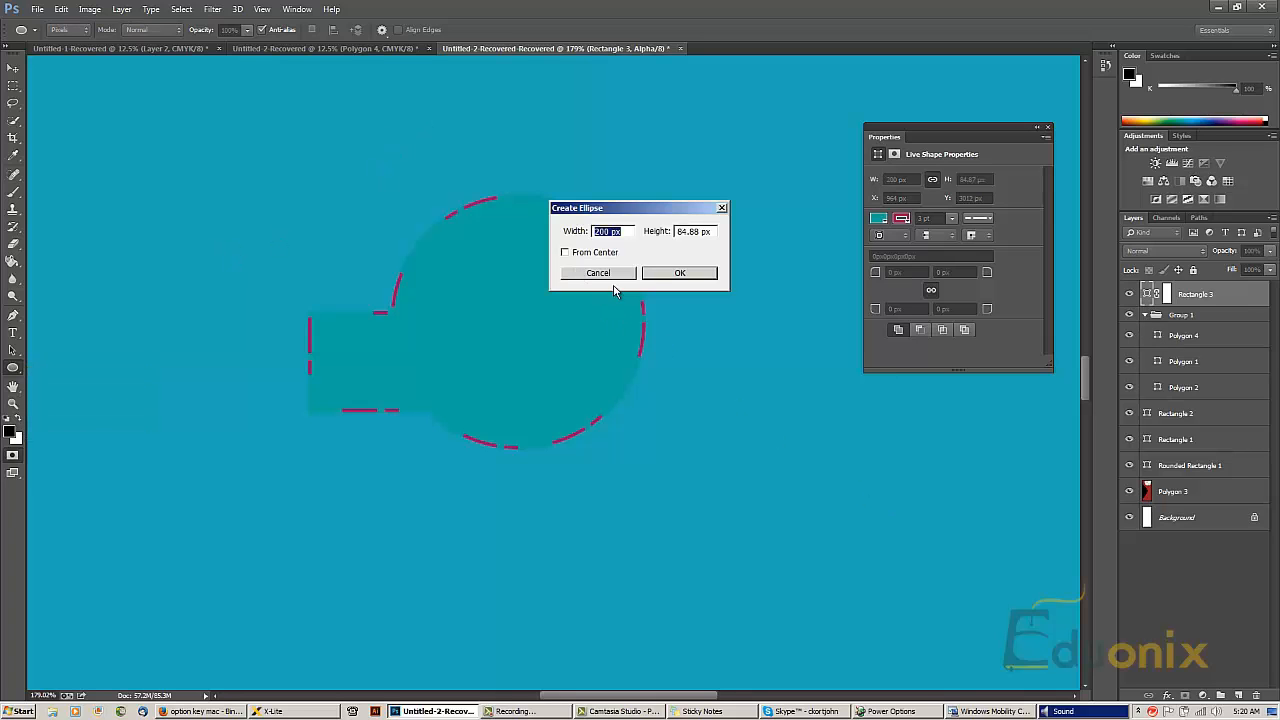
{"action": "left_click_drag", "start_coordinate": [713, 210], "coordinate": [722, 208]}
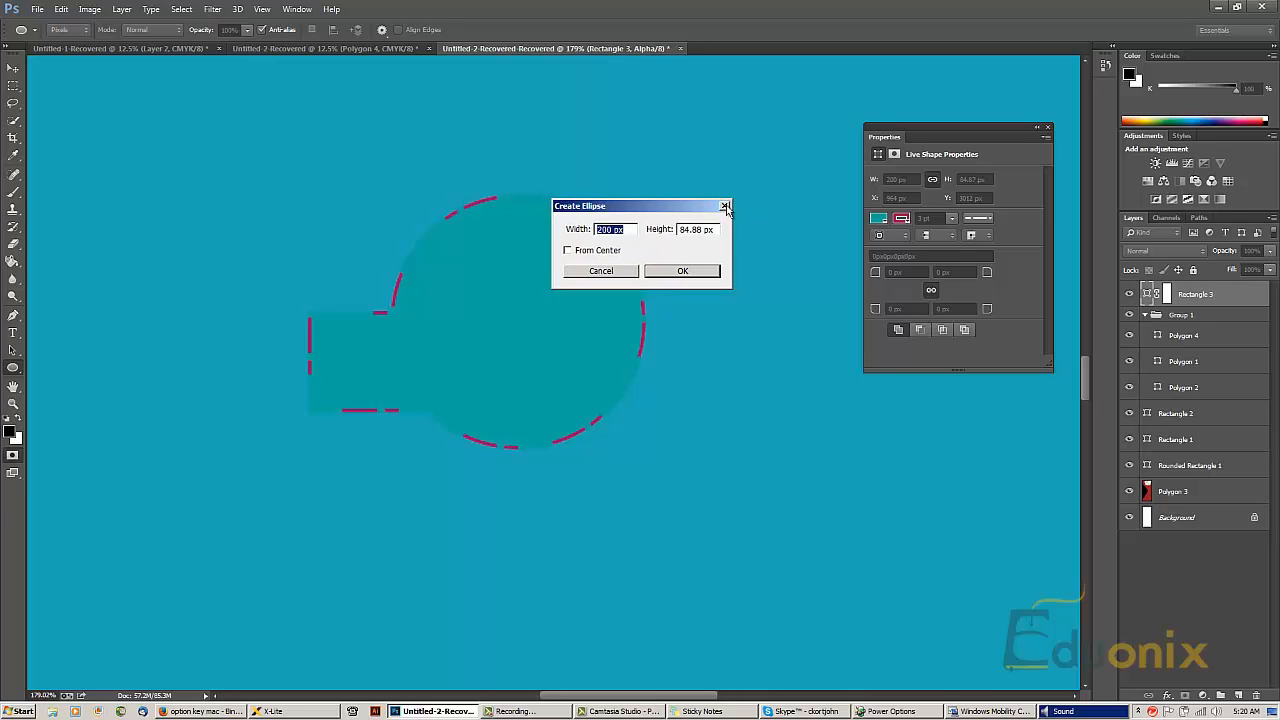
{"action": "left_click", "coordinate": [724, 206]}
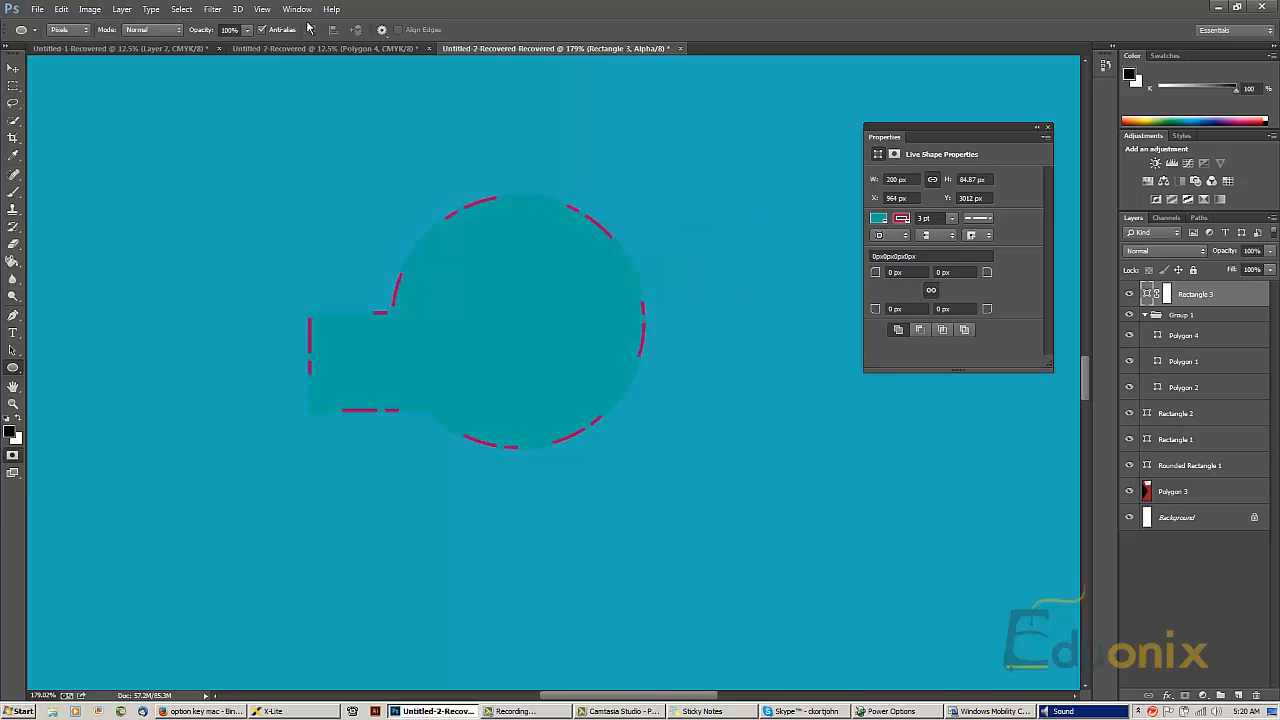
{"action": "left_click", "coordinate": [262, 9]}
{"action": "mouse_move", "coordinate": [294, 20]}
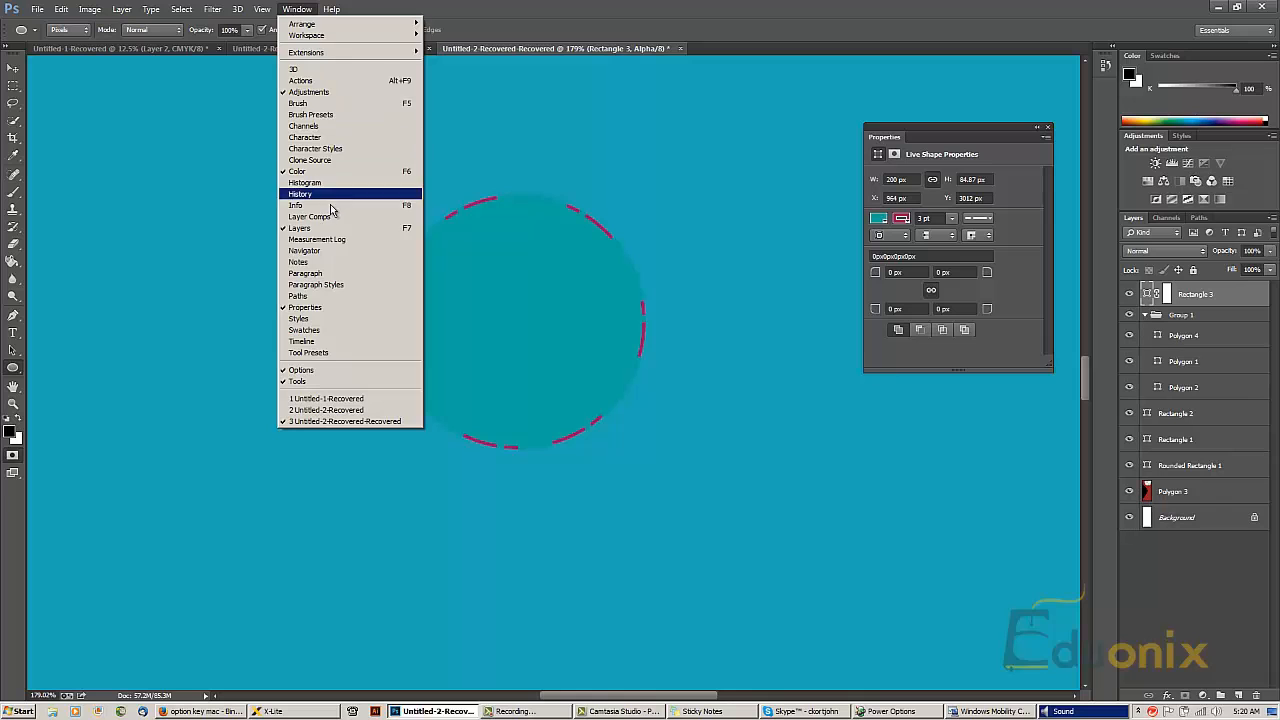
{"action": "left_click", "coordinate": [359, 316]}
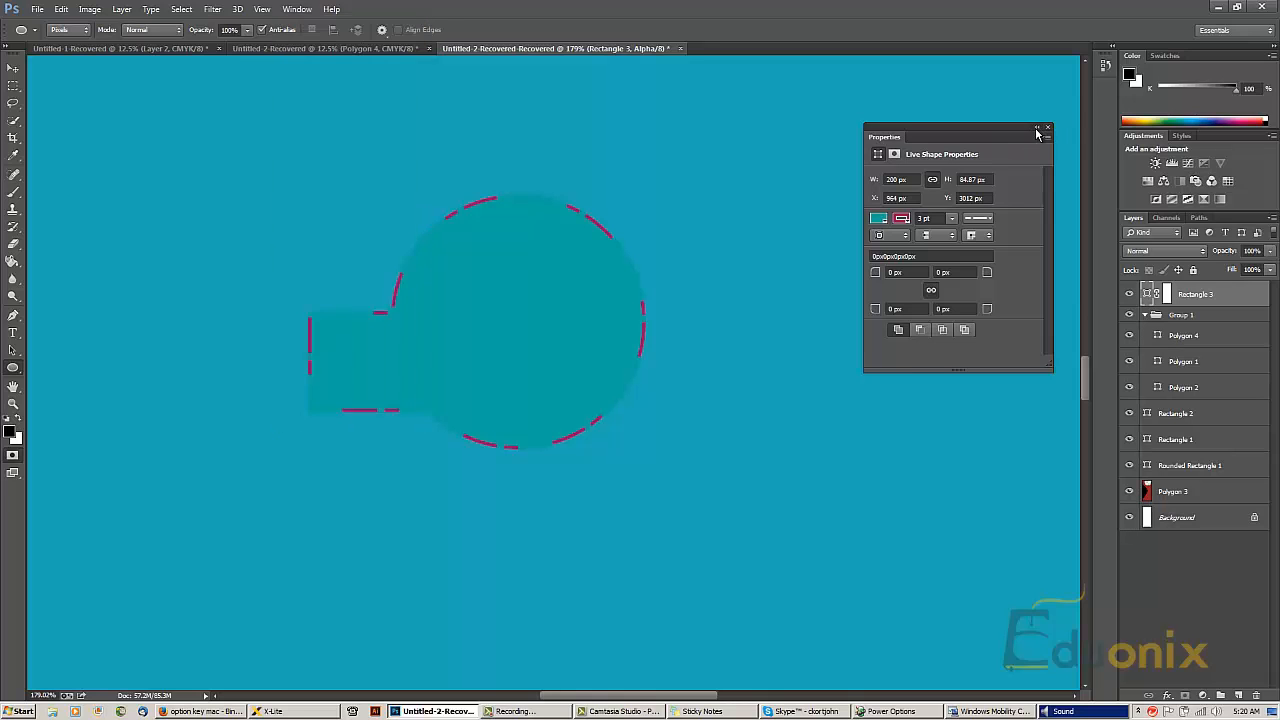
- Dock the Properties panel as an icon below History and collapse the Color, Adjustments and Layers panel groups to icons
{"action": "left_click_drag", "start_coordinate": [876, 143], "coordinate": [777, 256]}
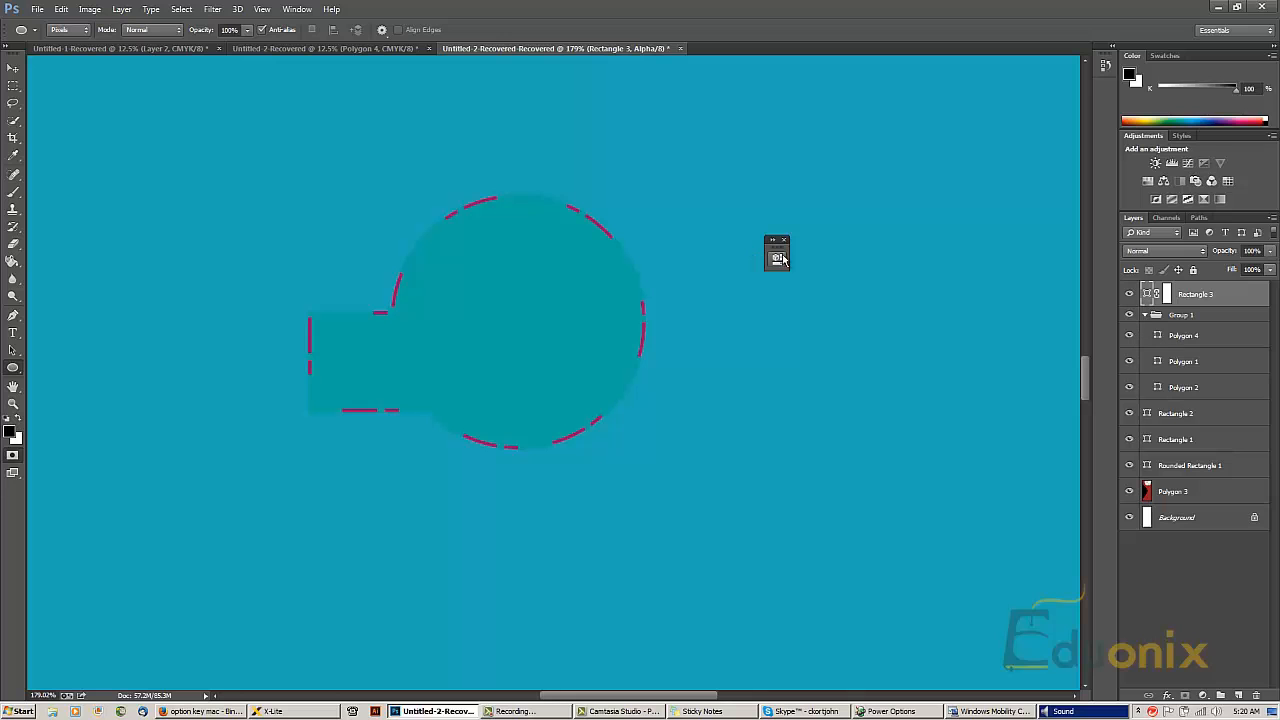
{"action": "left_click_drag", "start_coordinate": [780, 252], "coordinate": [1106, 92]}
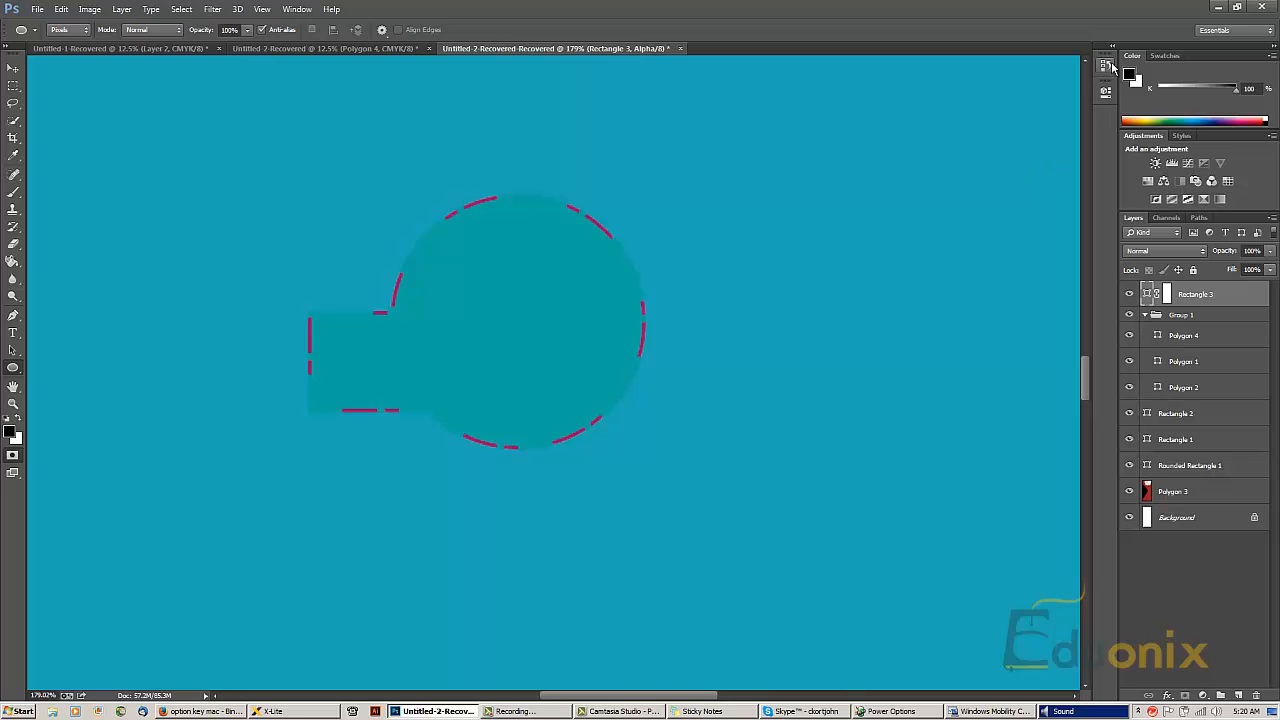
{"action": "left_click", "coordinate": [1270, 47]}
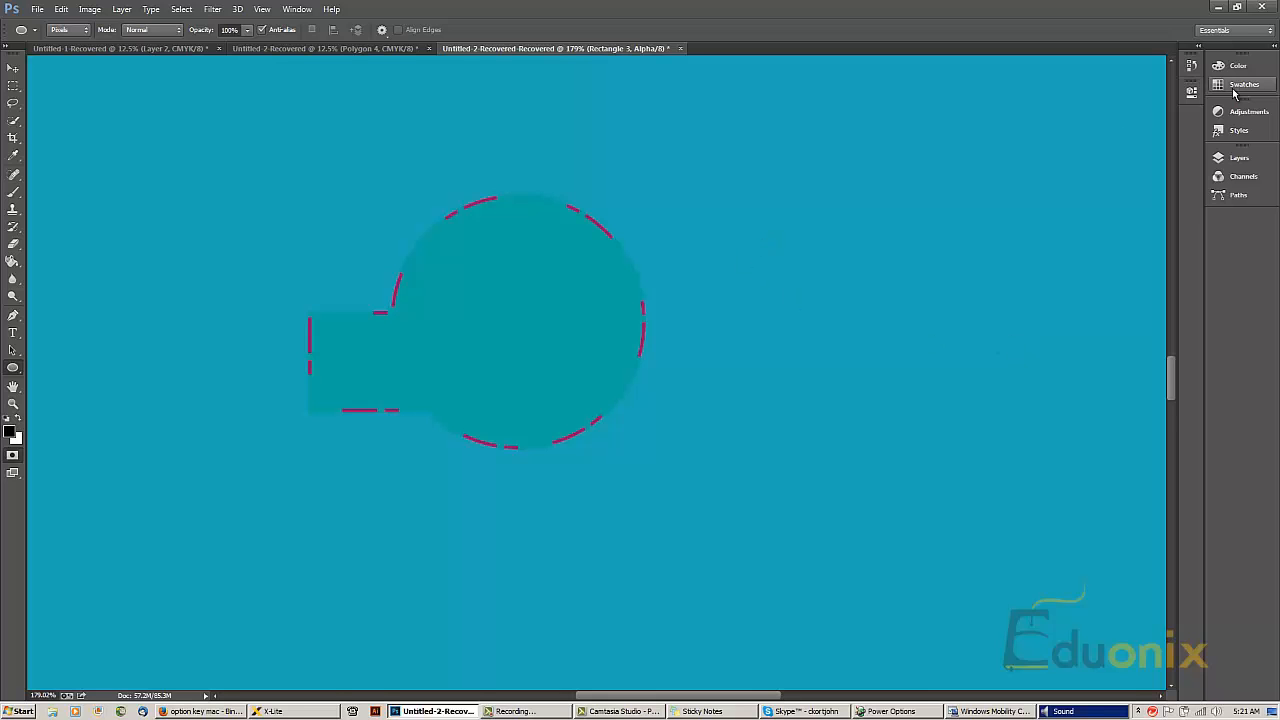
- Expand the docked Properties panel and float it over the canvas beside the combined shape
{"action": "left_click", "coordinate": [1191, 91]}
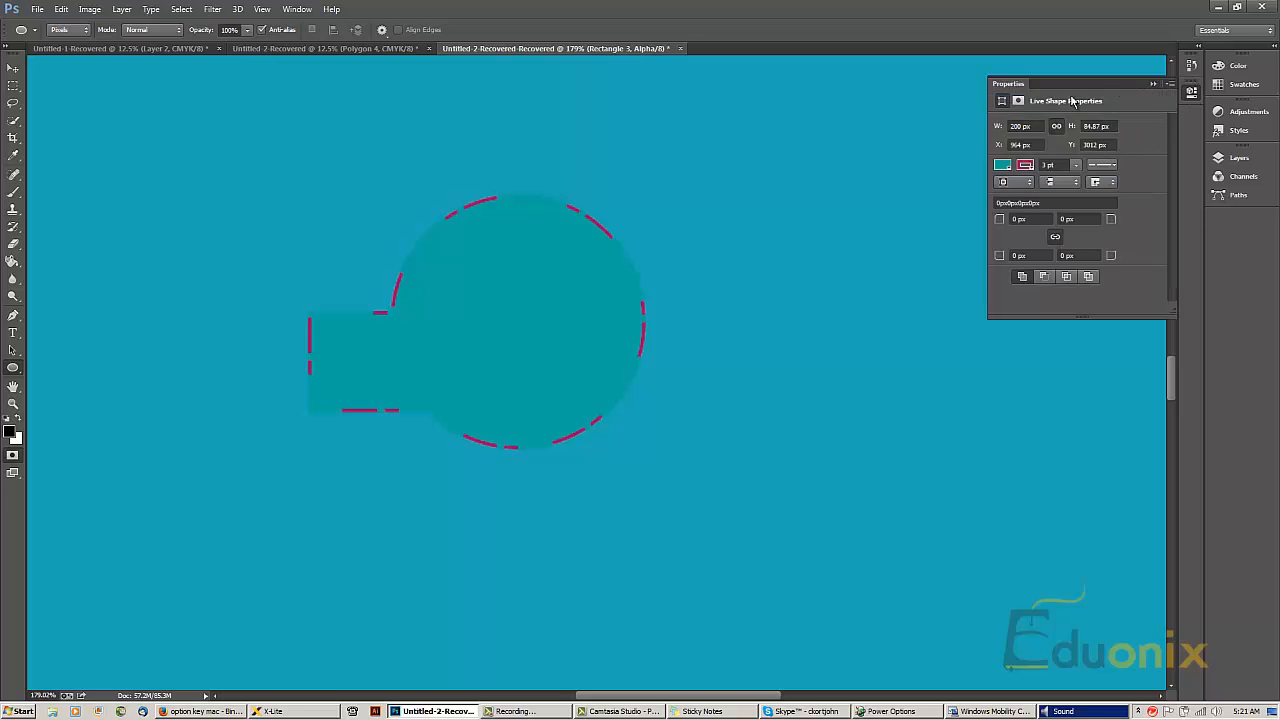
{"action": "left_click_drag", "start_coordinate": [1070, 84], "coordinate": [862, 180]}
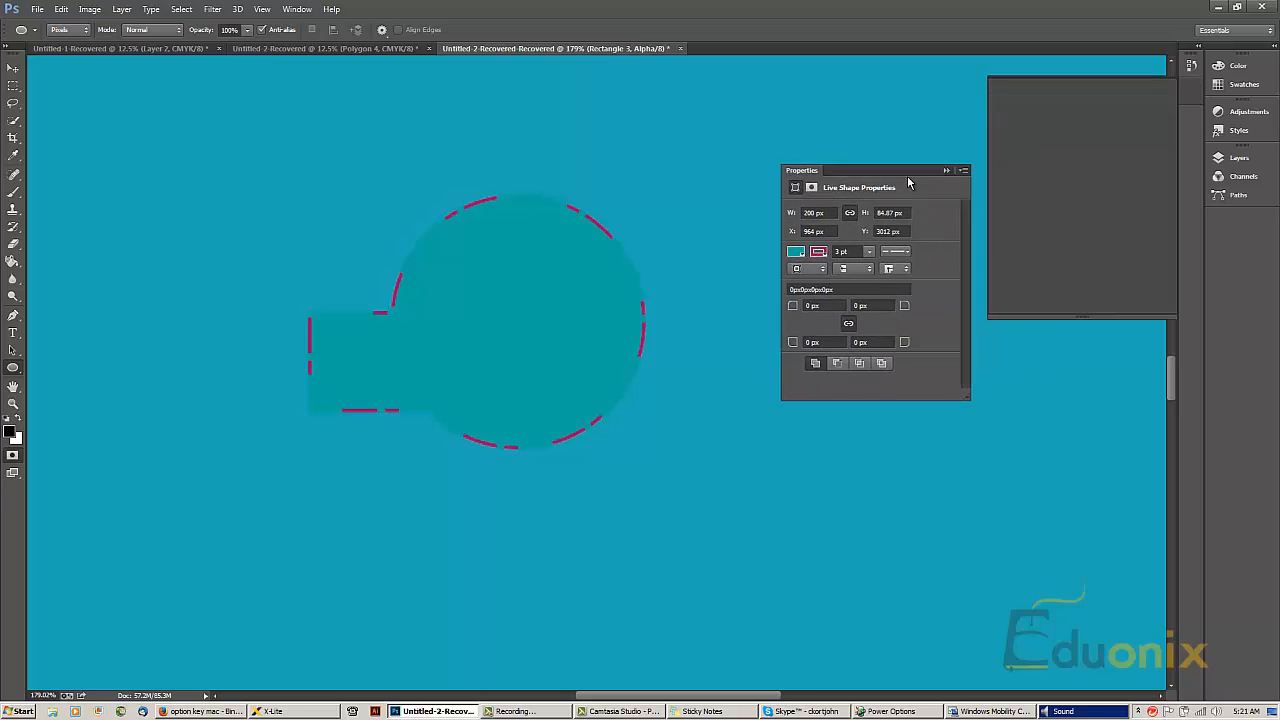
- Choose the Direct Selection tool and display the list of available shape drawing tools
{"action": "left_click", "coordinate": [14, 356]}
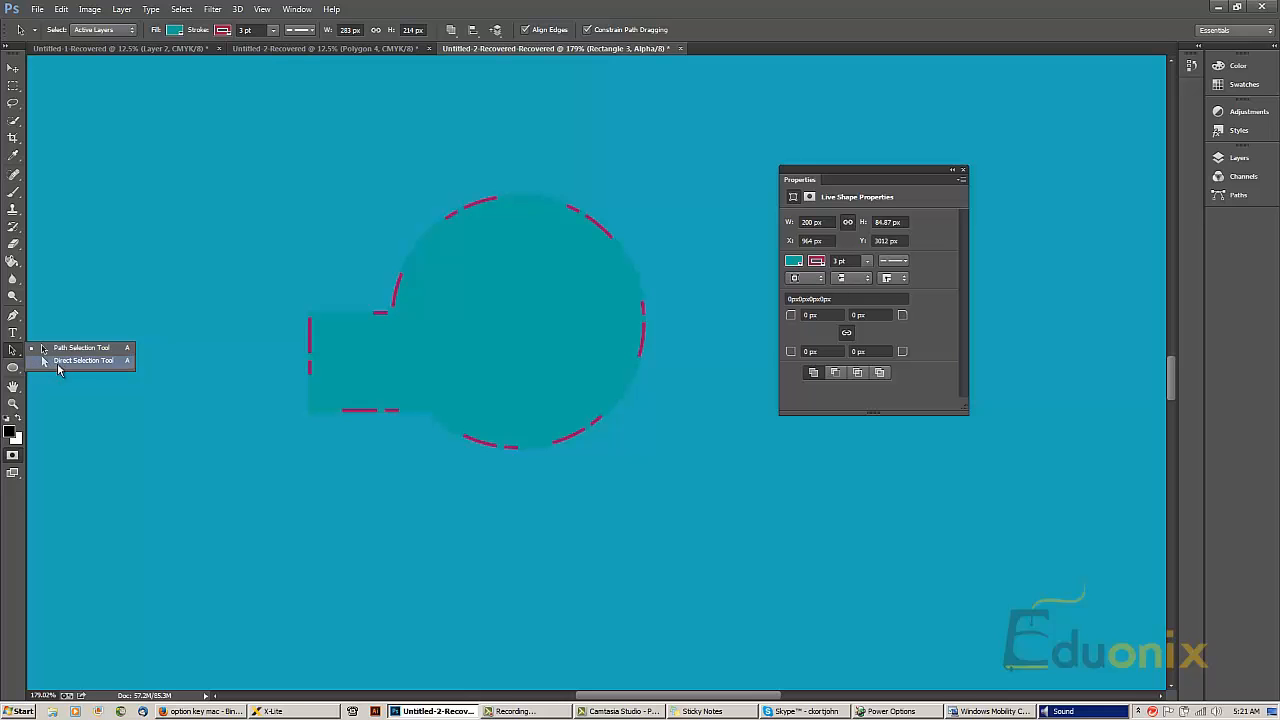
{"action": "left_click", "coordinate": [44, 368]}
{"action": "left_click", "coordinate": [18, 370]}
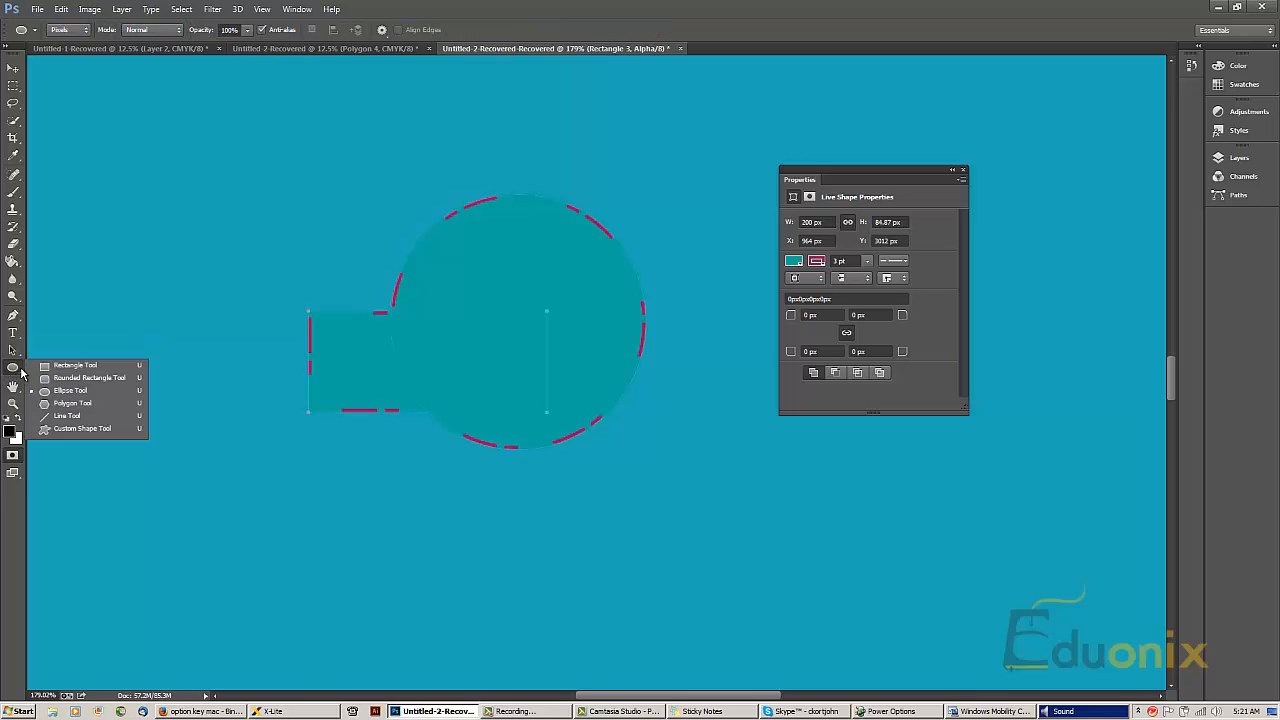